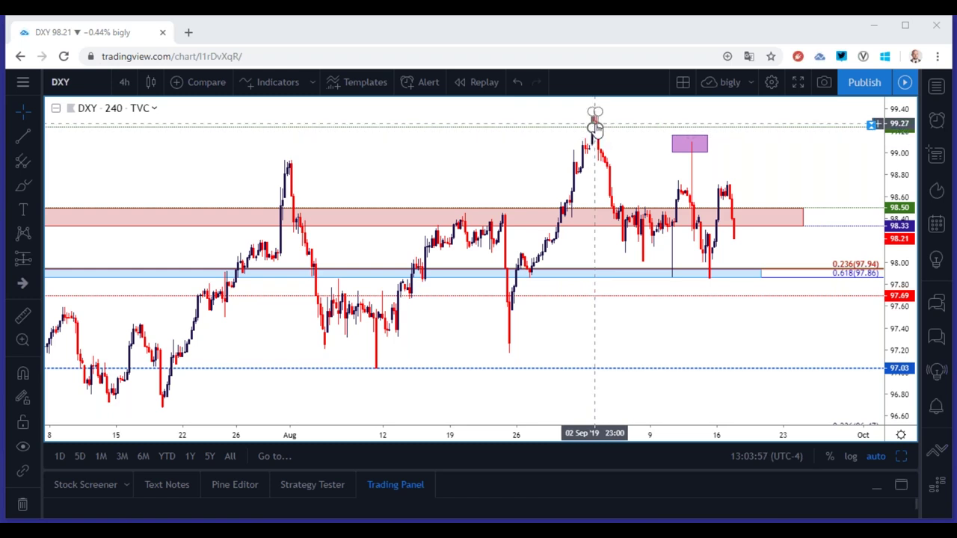
Switch the DXY chart to the 1-day interval
click(669, 267)
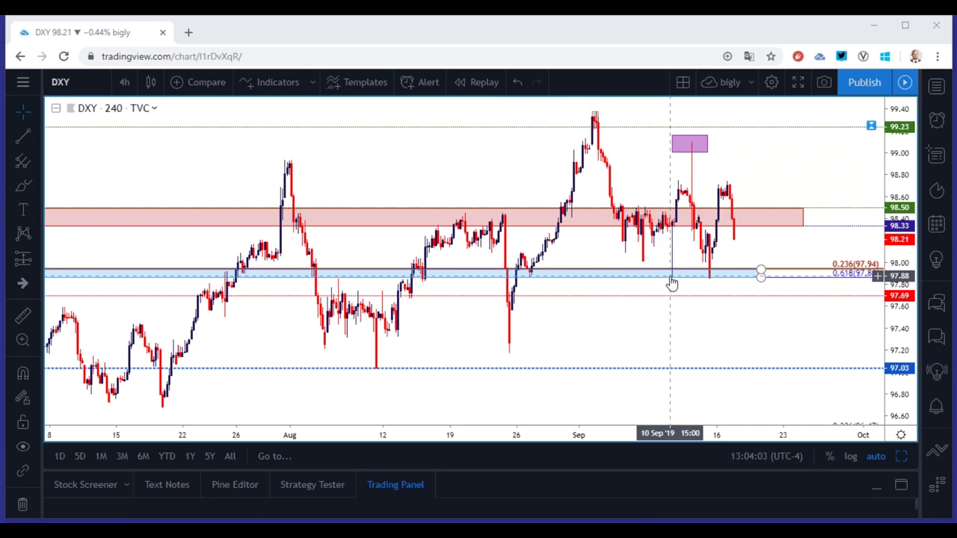
click(674, 274)
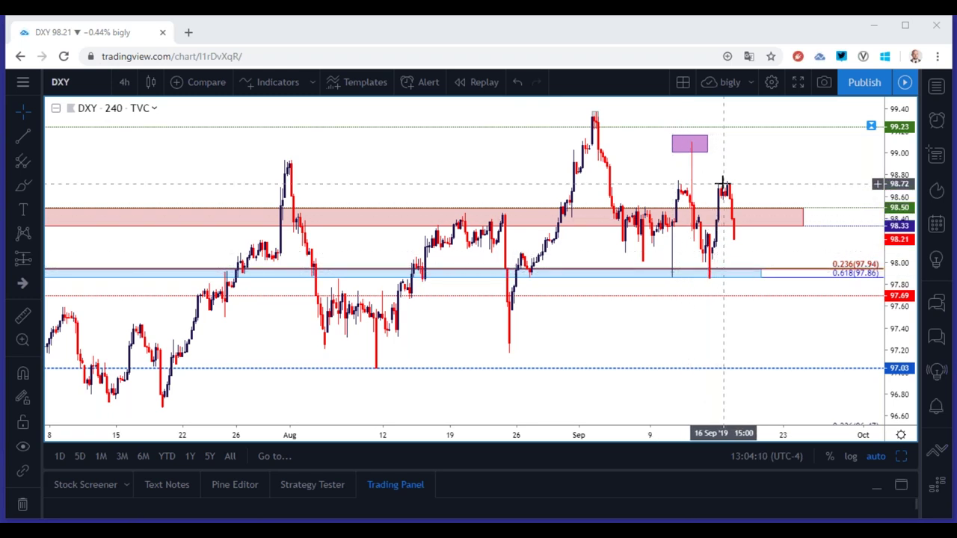
click(124, 82)
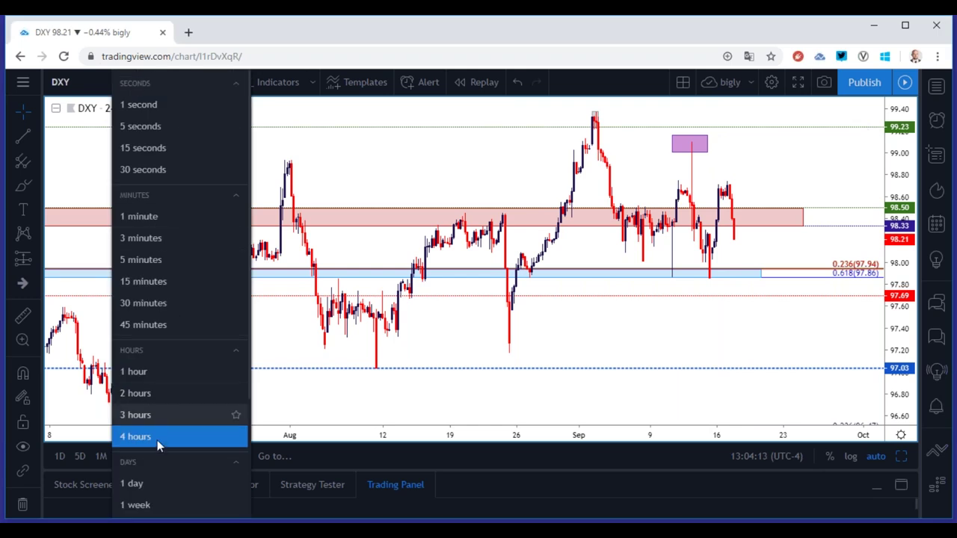
click(160, 485)
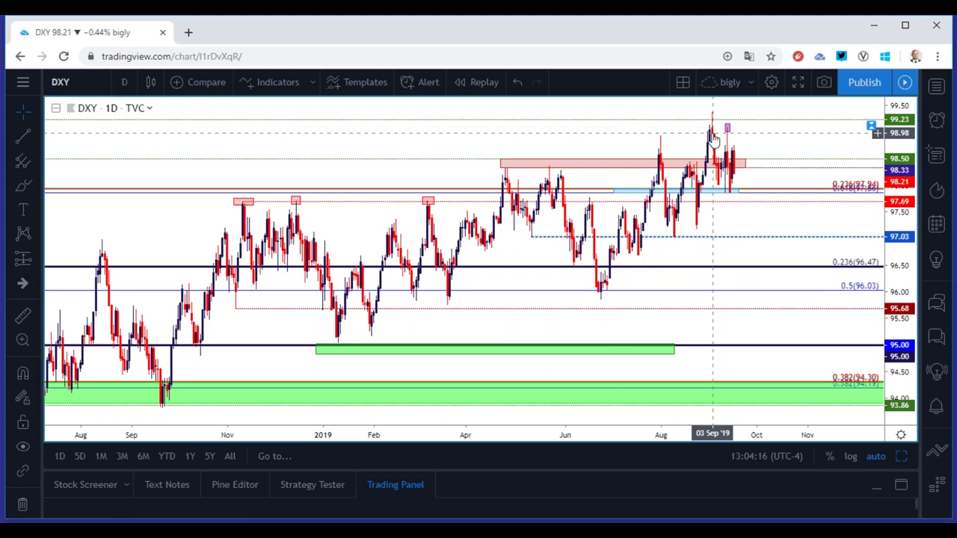
click(733, 166)
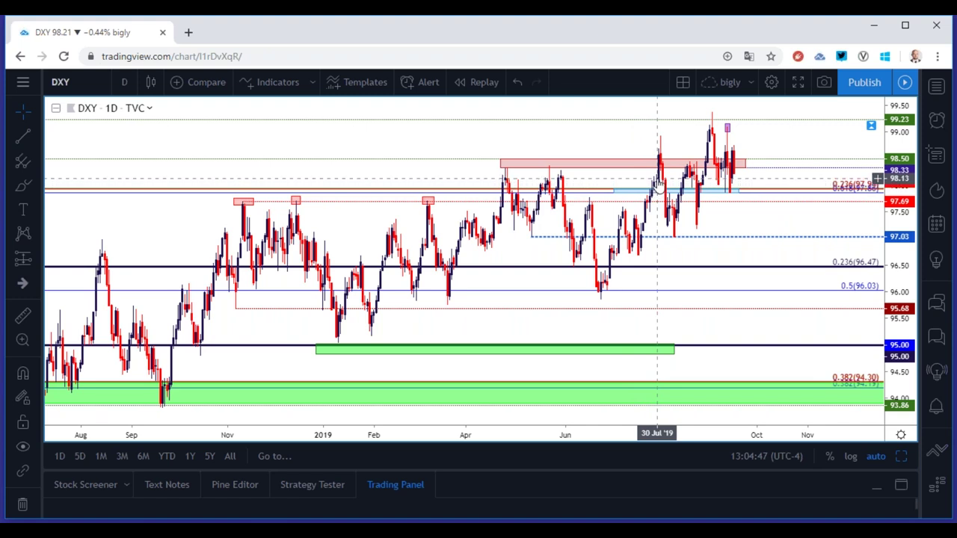
Switch the DXY chart to the 1-hour interval
click(122, 82)
click(135, 372)
scroll(326, 297, down, 4)
scroll(325, 296, down, 2)
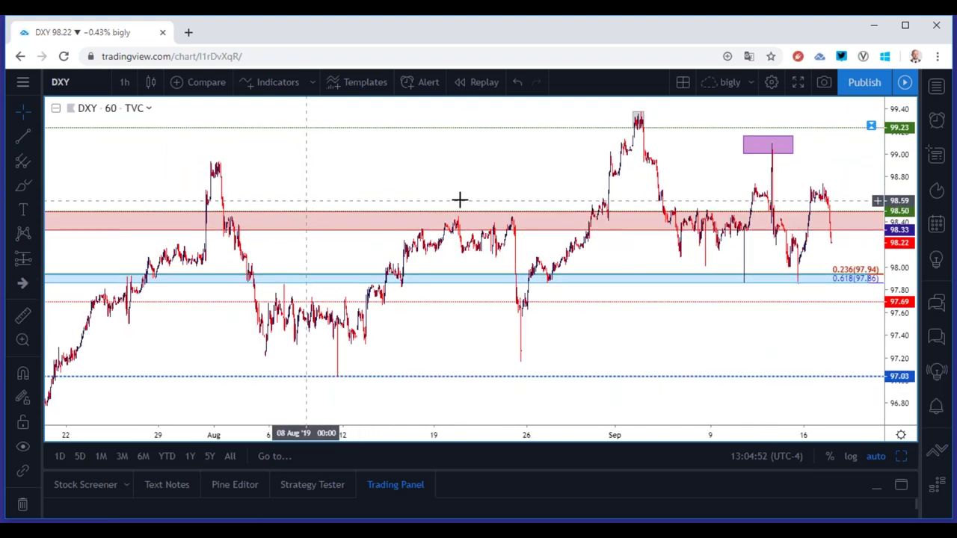
Examine DXY's hourly price action around the 98.33–98.50 and 97.86–97.94 zones from July through mid-September 2019
drag(459, 199, 812, 207)
drag(342, 140, 214, 186)
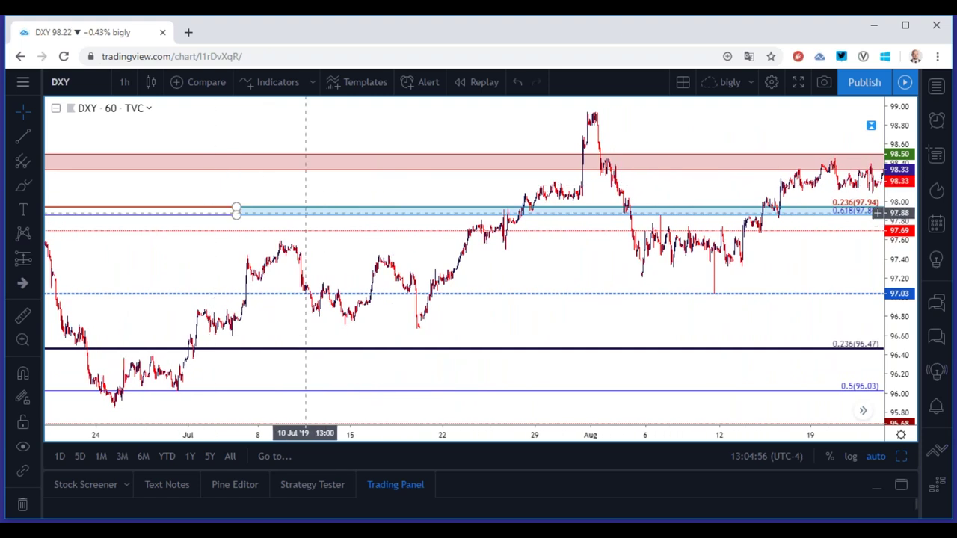
scroll(380, 228, up, 3)
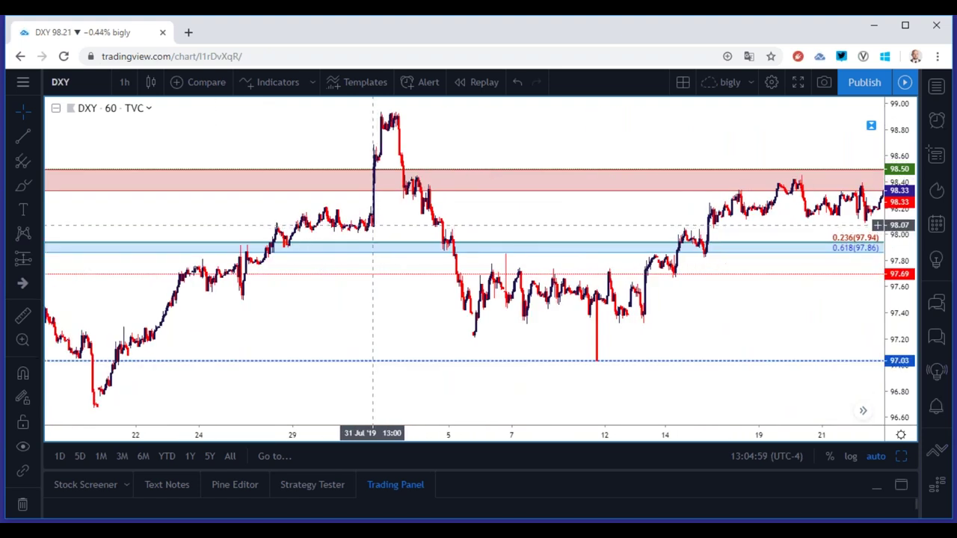
scroll(506, 228, up, 3)
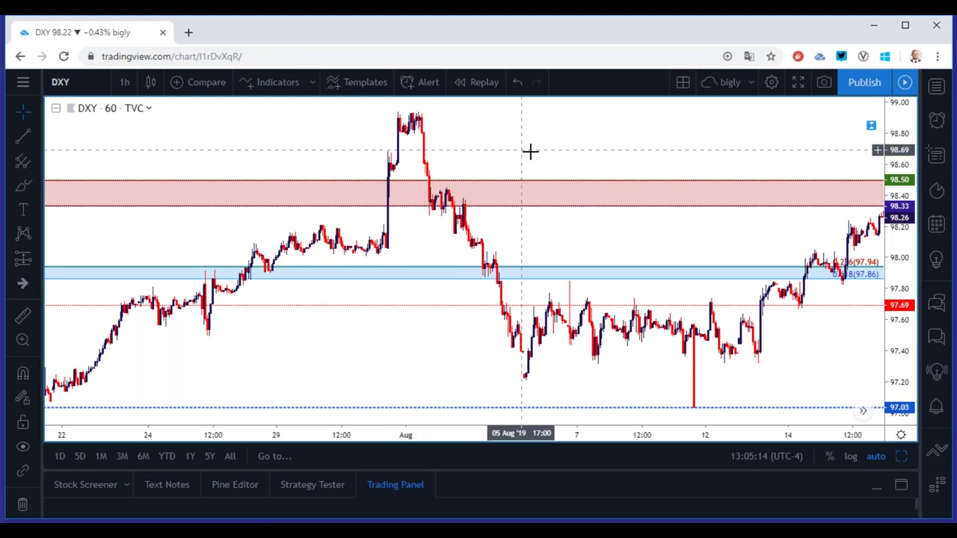
drag(635, 152, 383, 161)
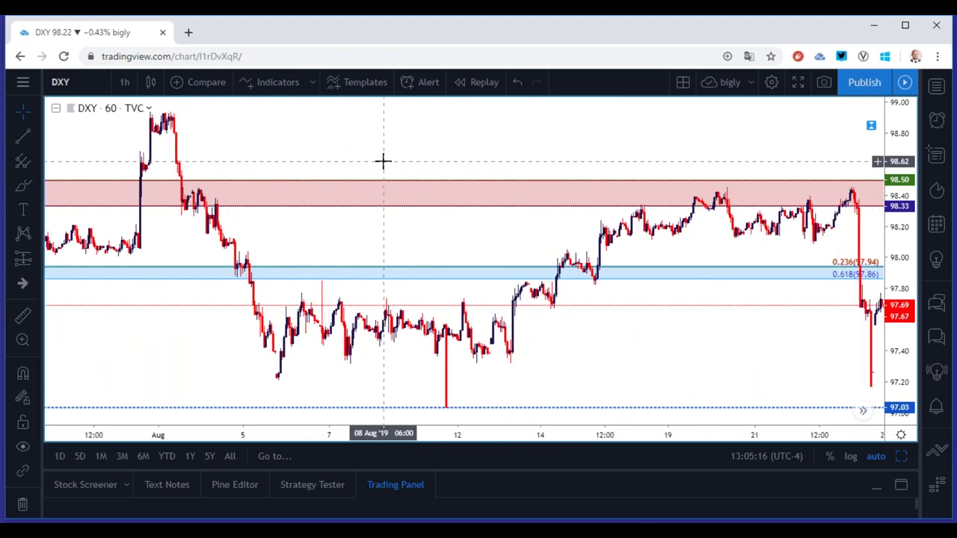
scroll(383, 162, down, 5)
drag(656, 142, 482, 166)
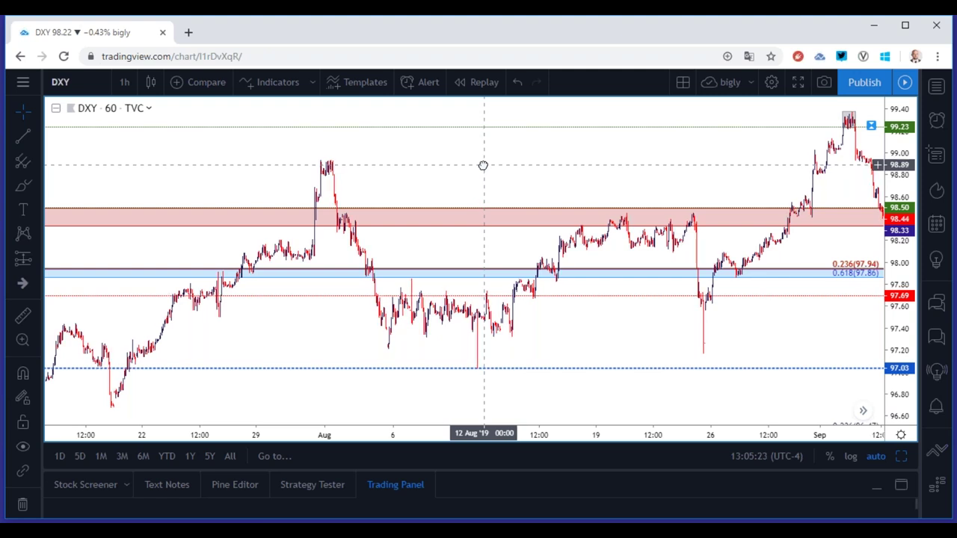
drag(473, 168, 396, 220)
scroll(393, 222, up, 5)
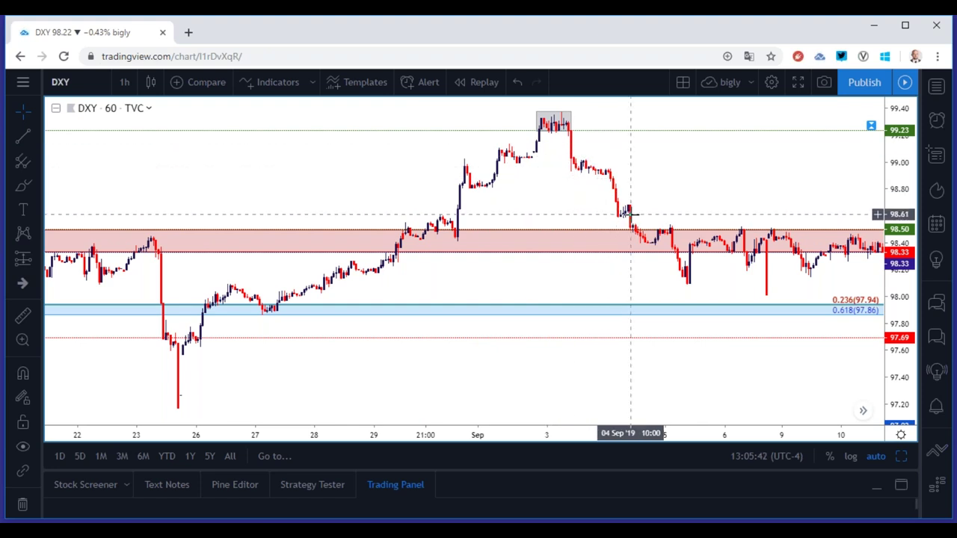
scroll(633, 216, down, 3)
drag(672, 260, 454, 281)
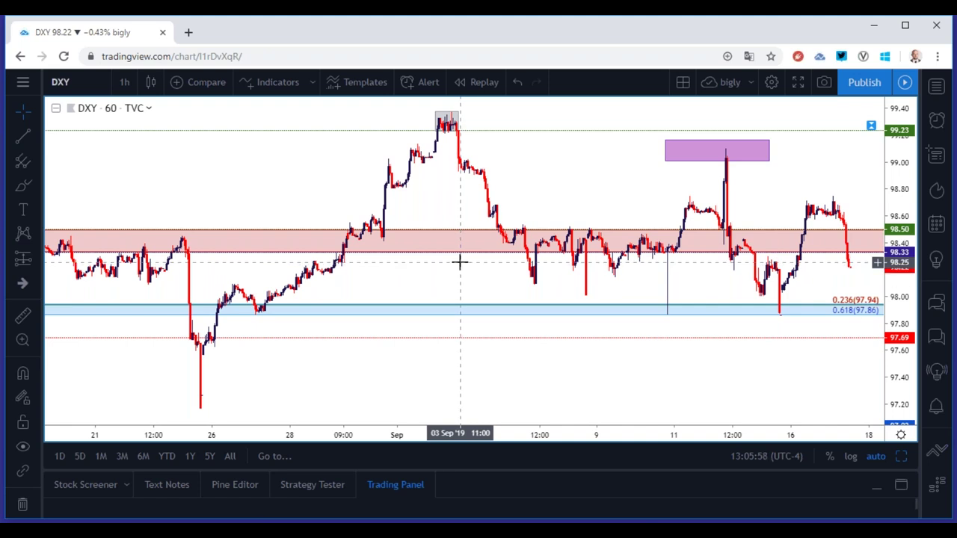
Change the chart symbol to EURUSD from the IDC feed
click(99, 89)
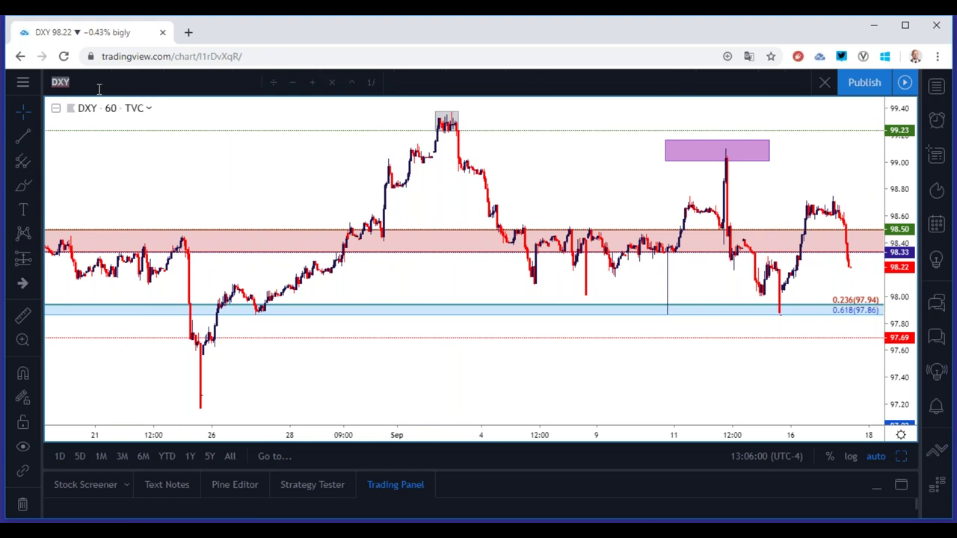
text(EURUSD)
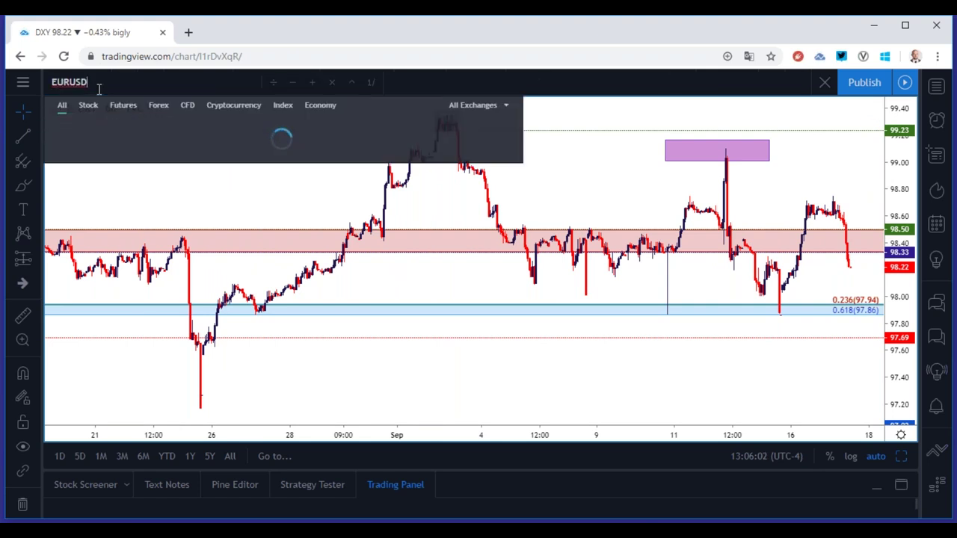
key(Down)
key(Down)
key(Return)
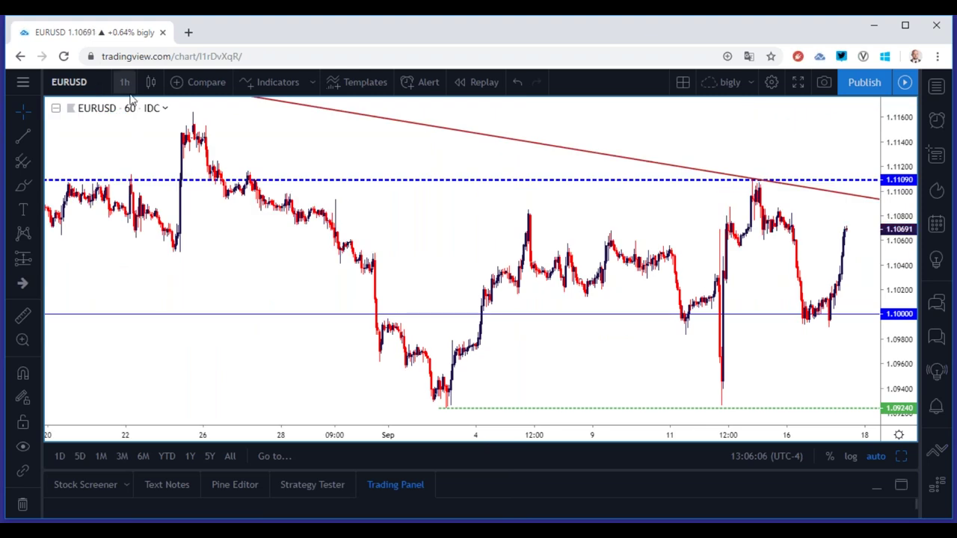
Set the EURUSD chart to the 4-hour interval and examine the descending trendline against the 1.11090 level
click(124, 84)
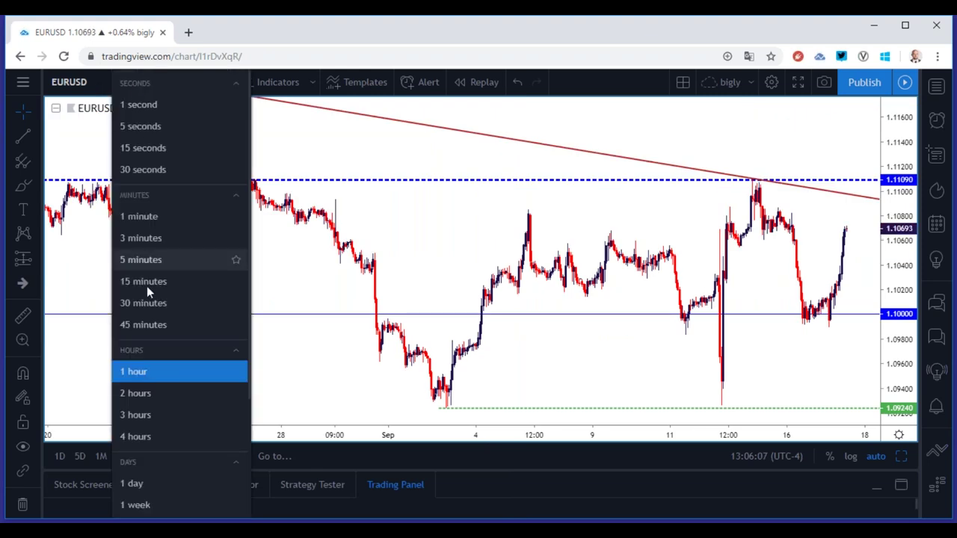
click(138, 437)
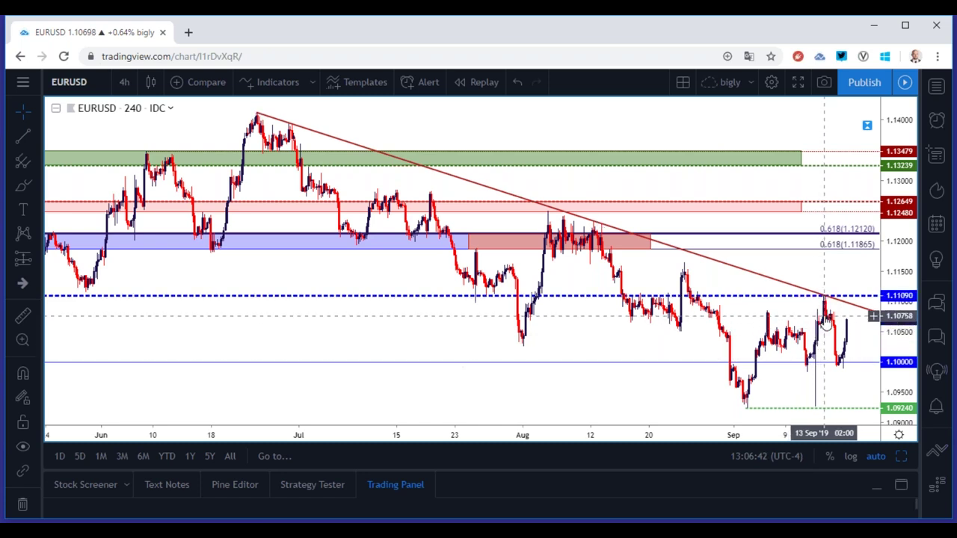
click(826, 298)
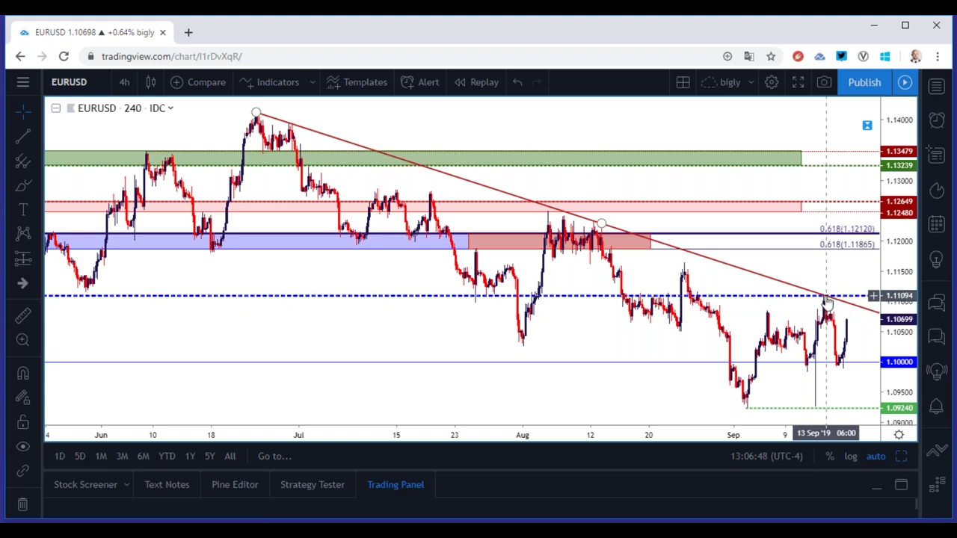
scroll(827, 303, down, 5)
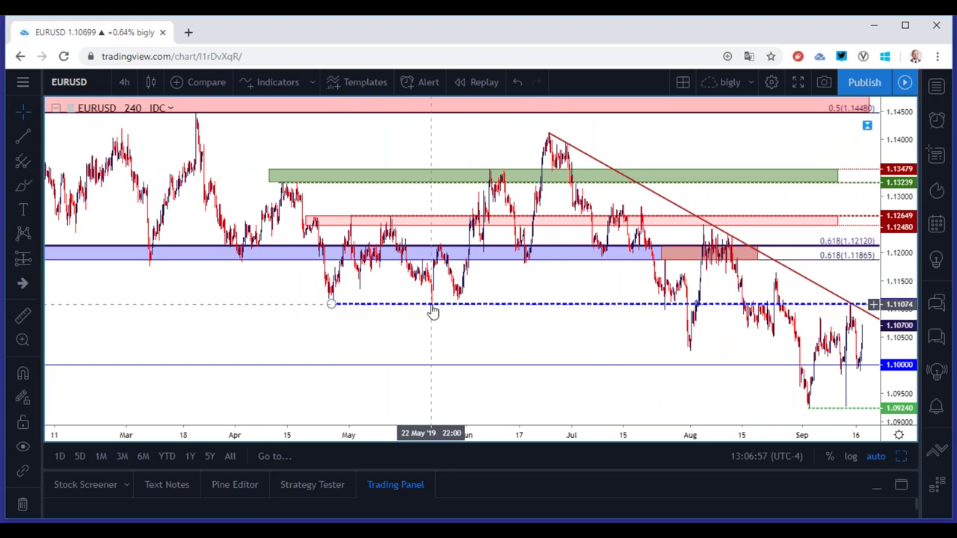
scroll(432, 311, up, 3)
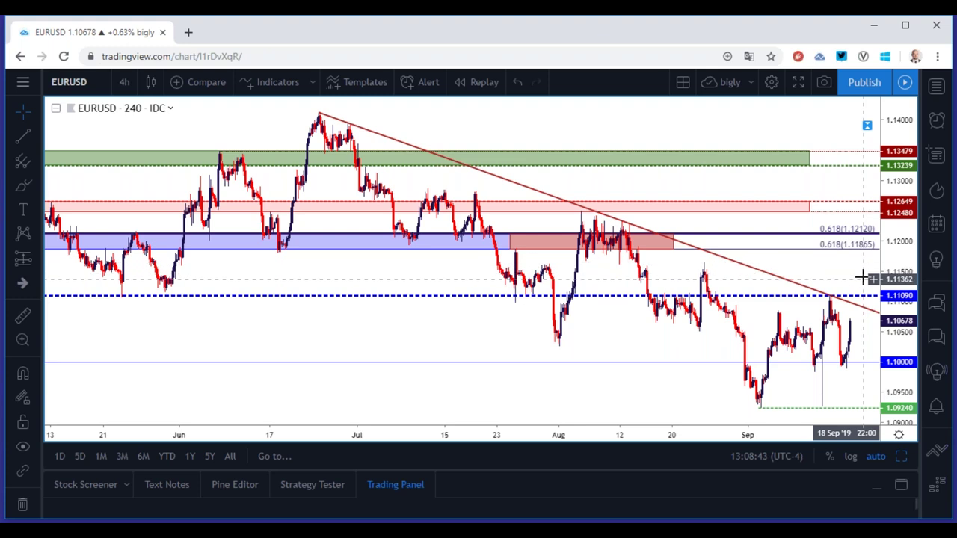
Change the chart symbol to FX_IDC:USDCAD
click(99, 83)
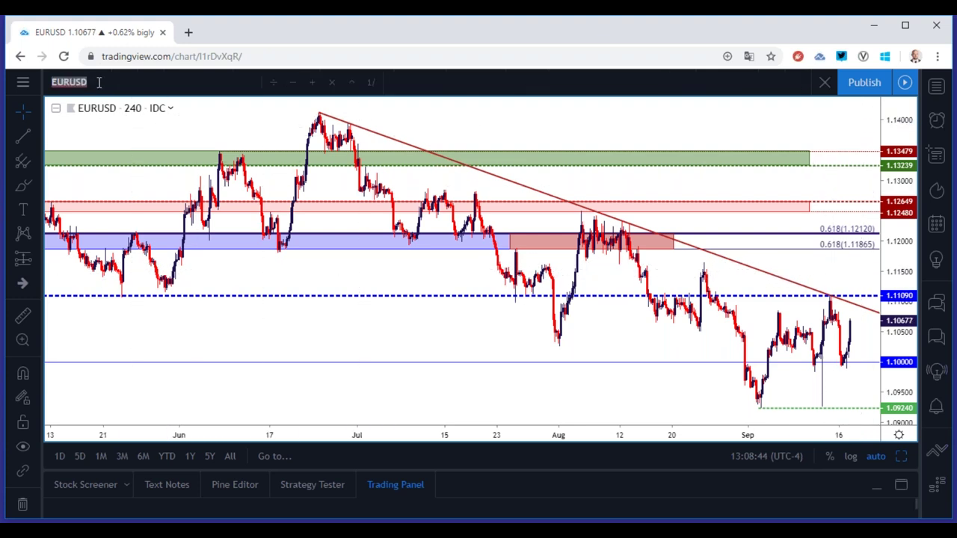
text(USDCAD)
key(ctrl+a)
text(FX_IDC:USDCAD)
key(Return)
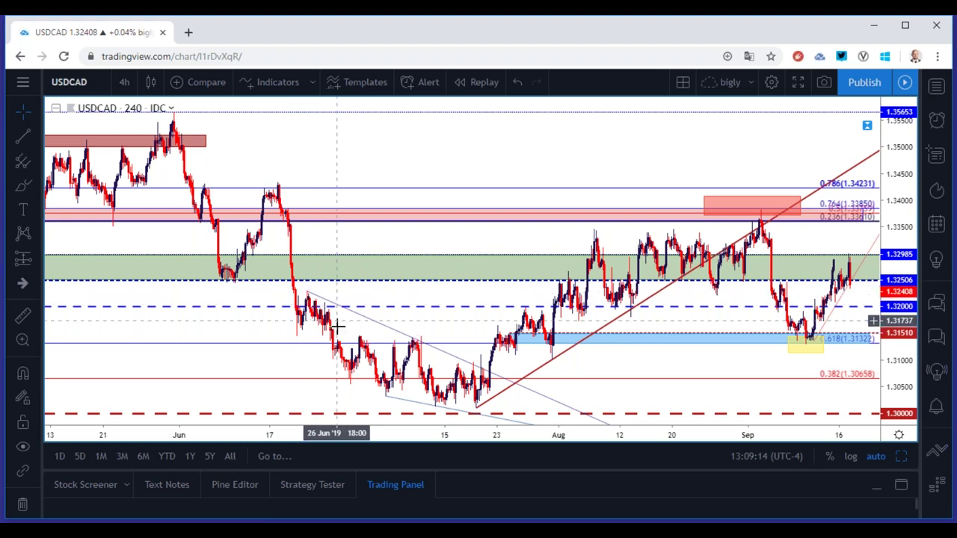
Examine USDCAD's 4-hour price action around the rising trendline and the green 1.32506–1.32985 zone
mouse_move(461, 408)
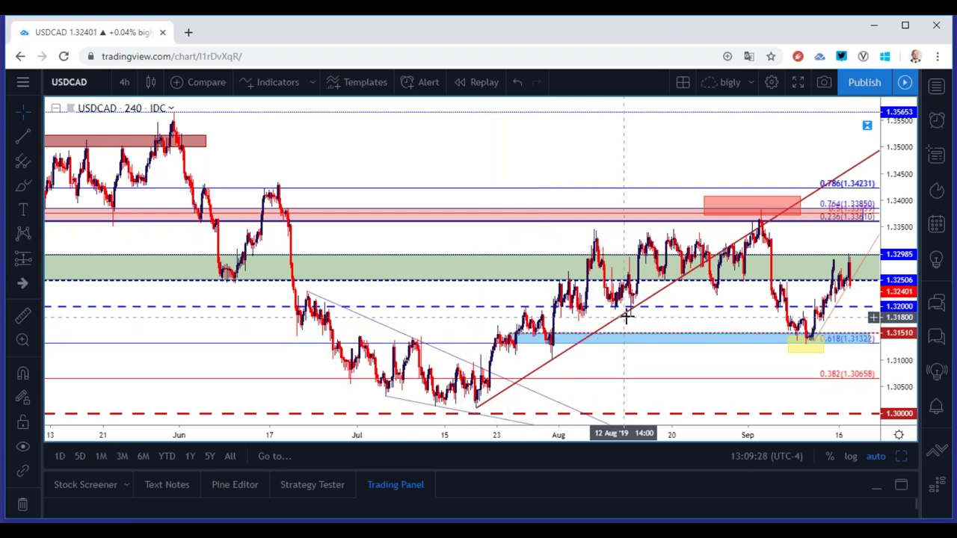
scroll(678, 265, down, 3)
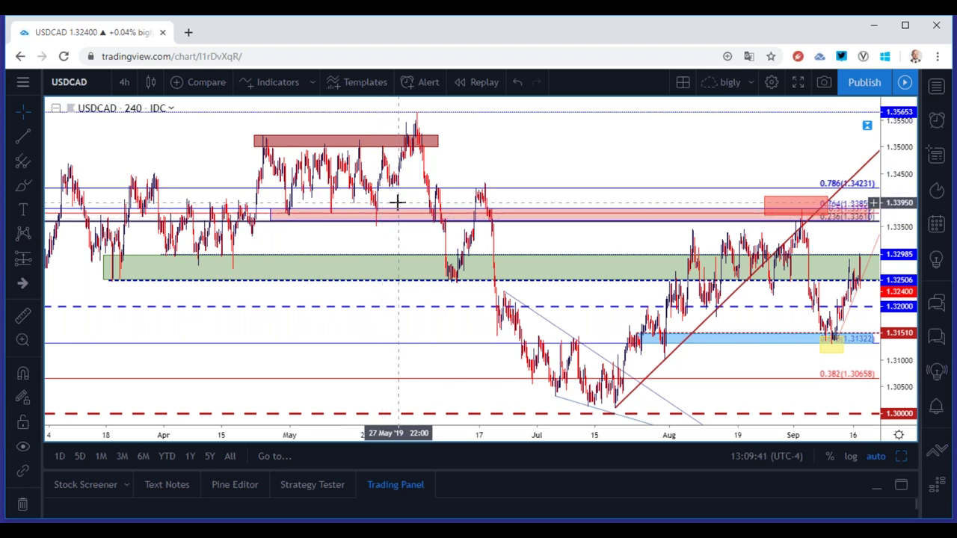
scroll(397, 202, up, 5)
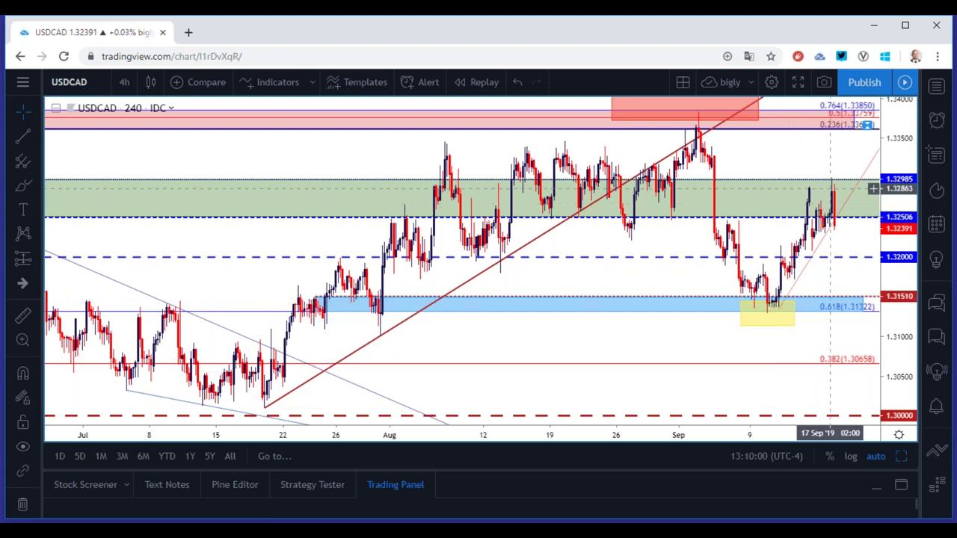
scroll(831, 192, down, 3)
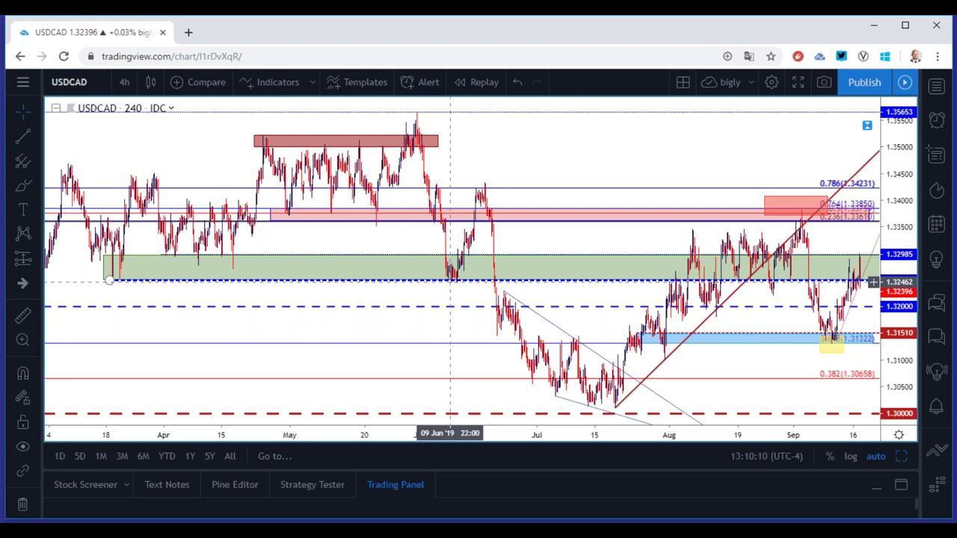
click(453, 285)
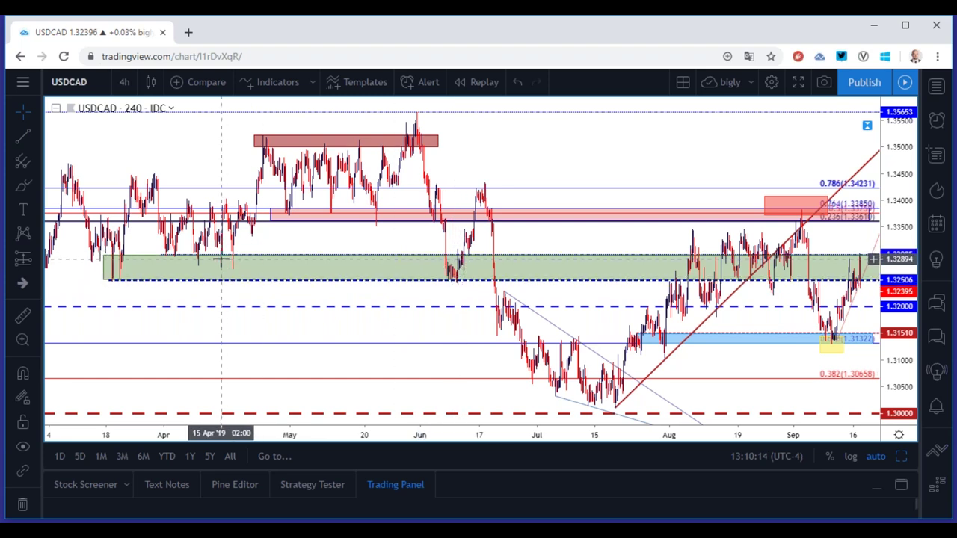
scroll(222, 263, up, 3)
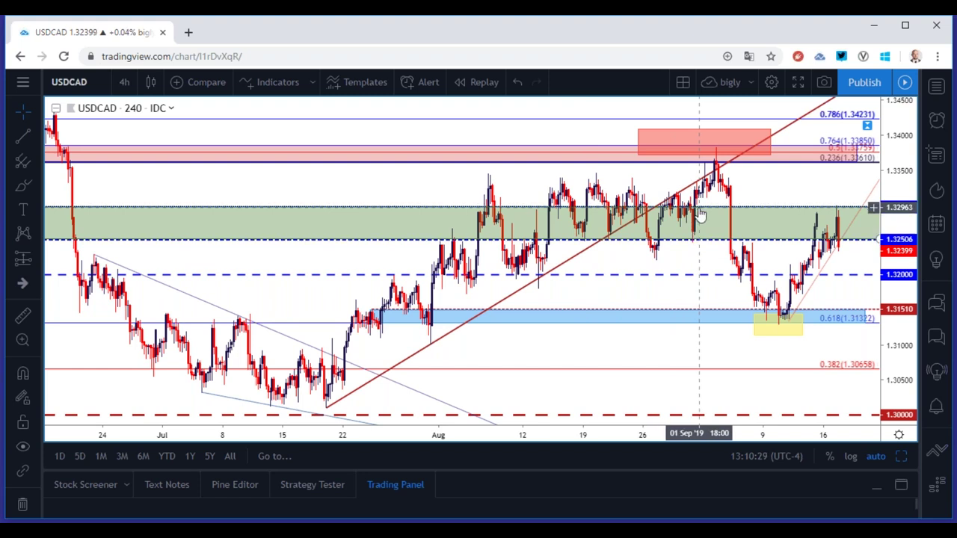
scroll(699, 215, up, 3)
Set the USDCAD chart to the 2-hour interval and examine the price swings from July through mid-September 2019
click(124, 82)
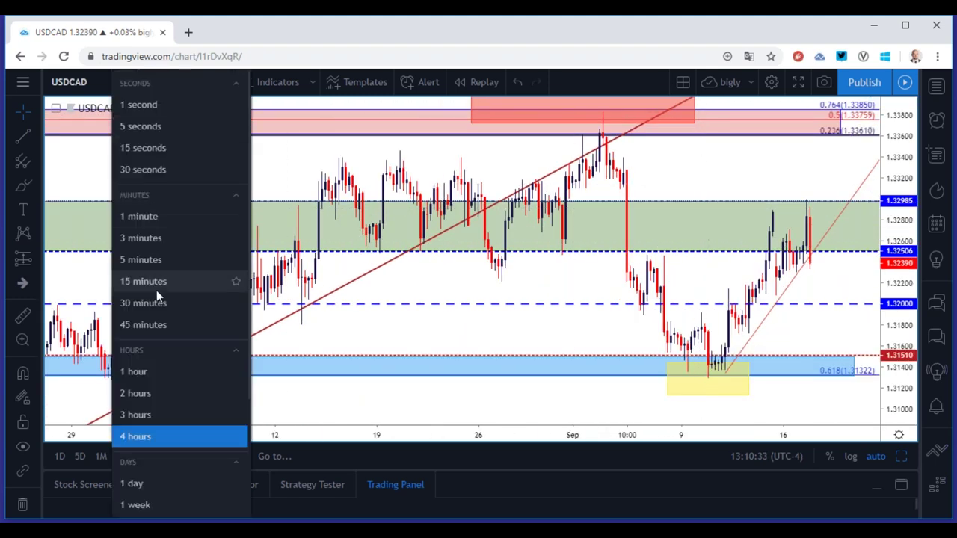
click(149, 393)
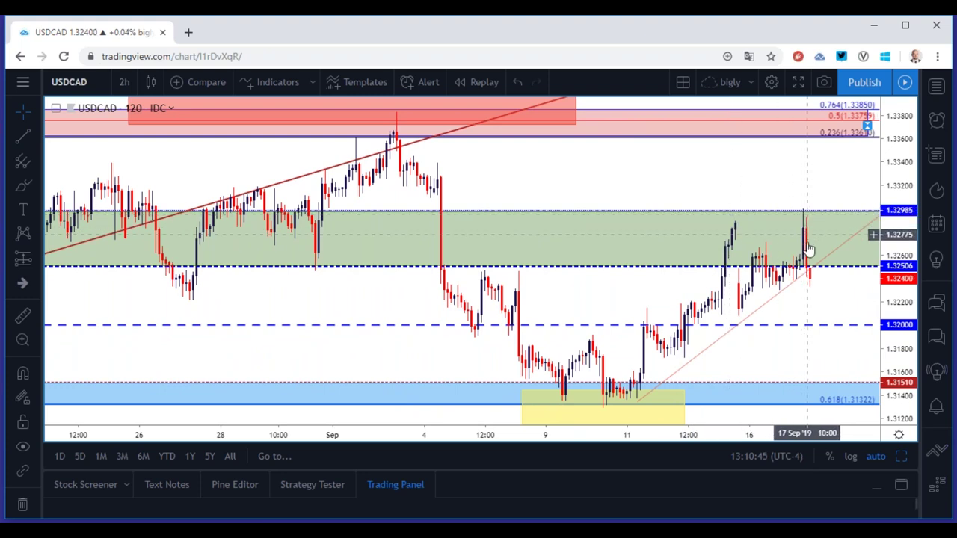
scroll(811, 283, down, 3)
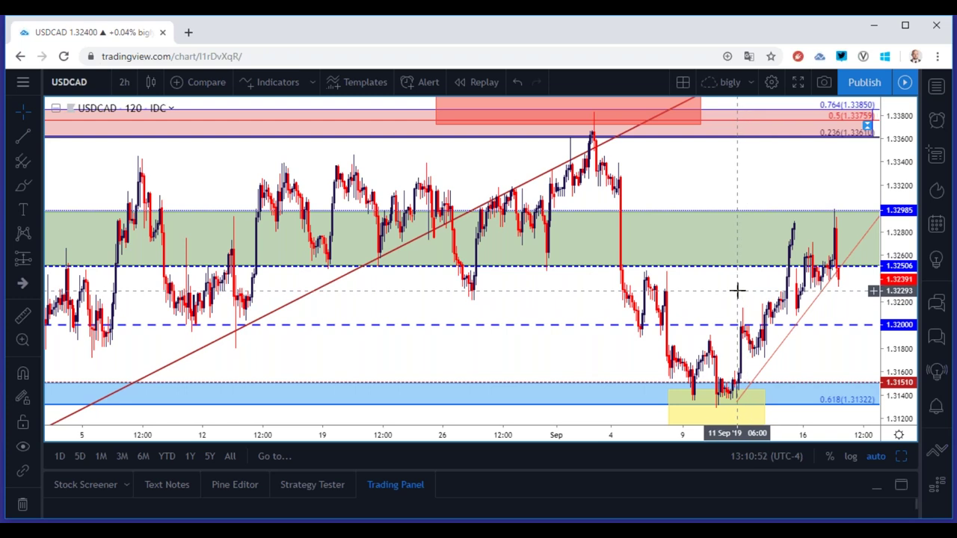
scroll(714, 280, down, 2)
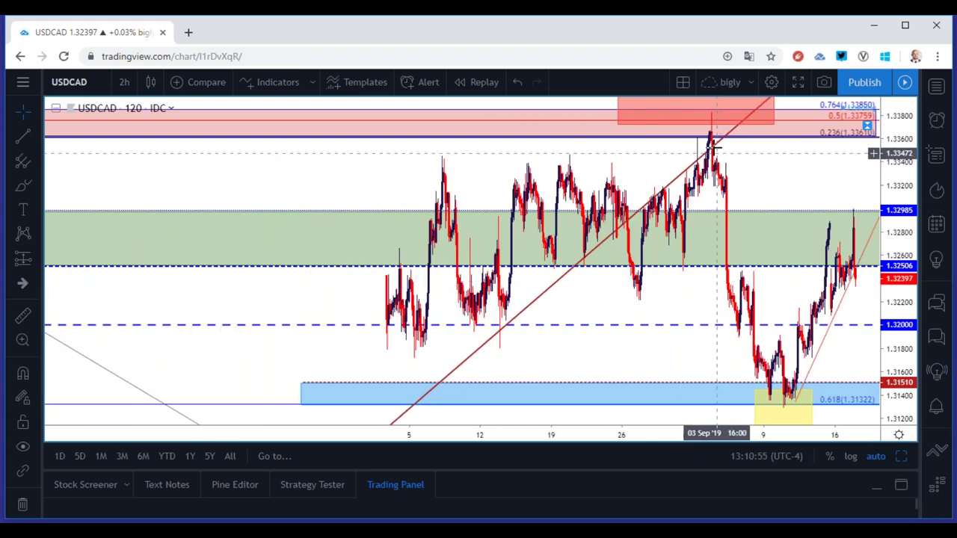
scroll(715, 149, down, 2)
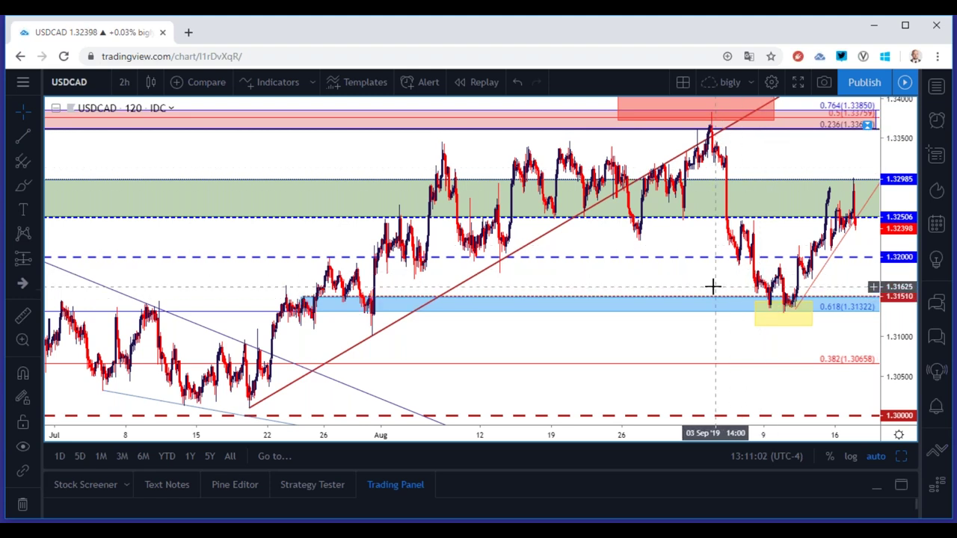
scroll(628, 281, down, 3)
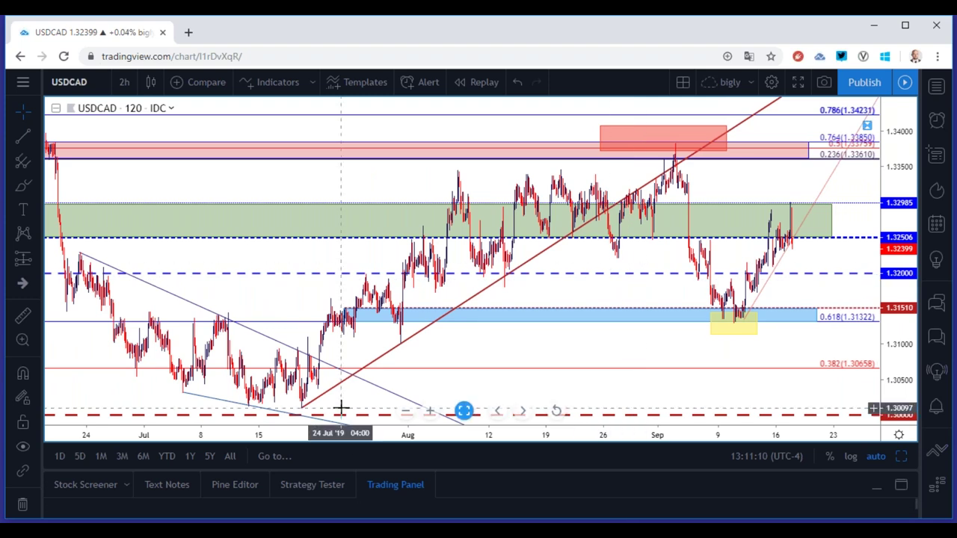
Examine USDCAD's 2-hour price action around the rising trendlines, the blue 1.31322–1.31510 zone, the 1.32000 level and the green 1.32506–1.32985 zone
click(302, 408)
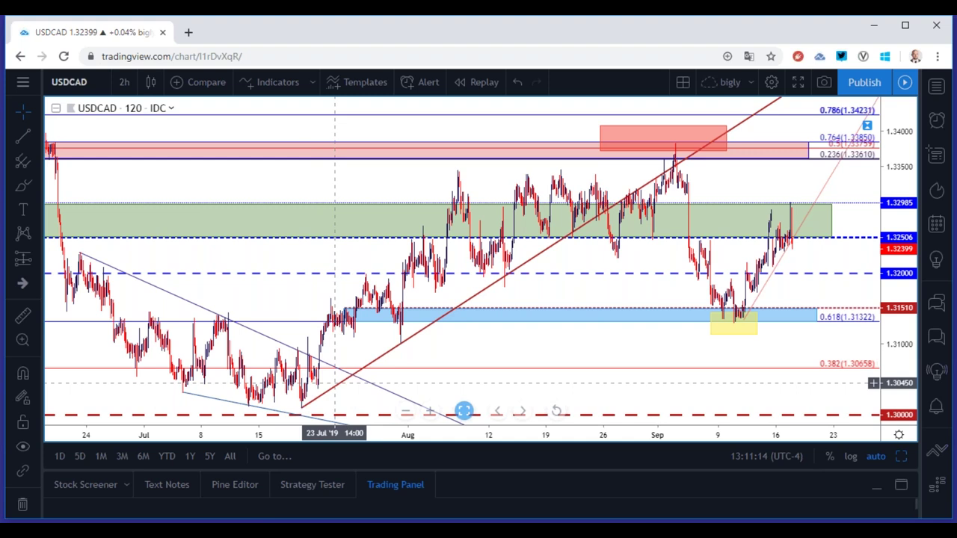
click(464, 410)
click(463, 409)
click(732, 305)
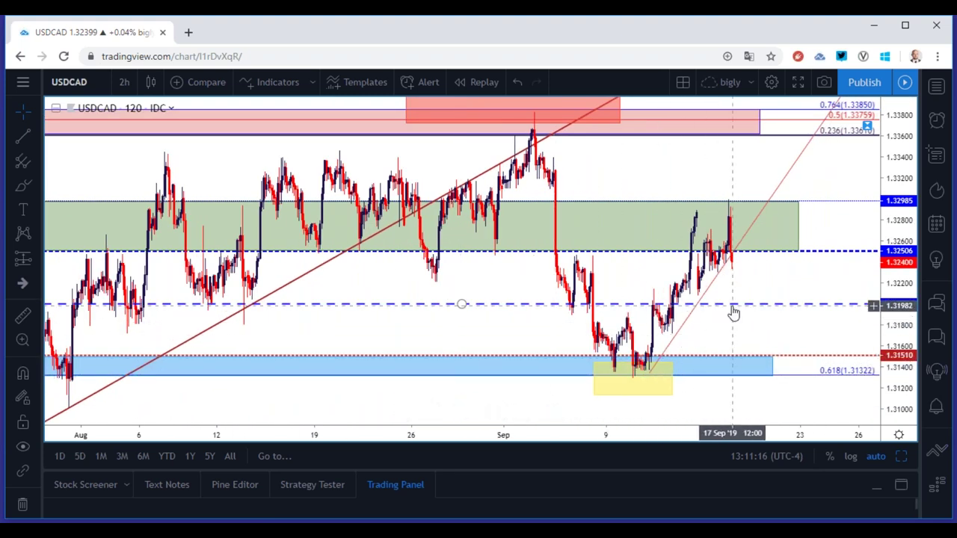
drag(733, 309, 732, 308)
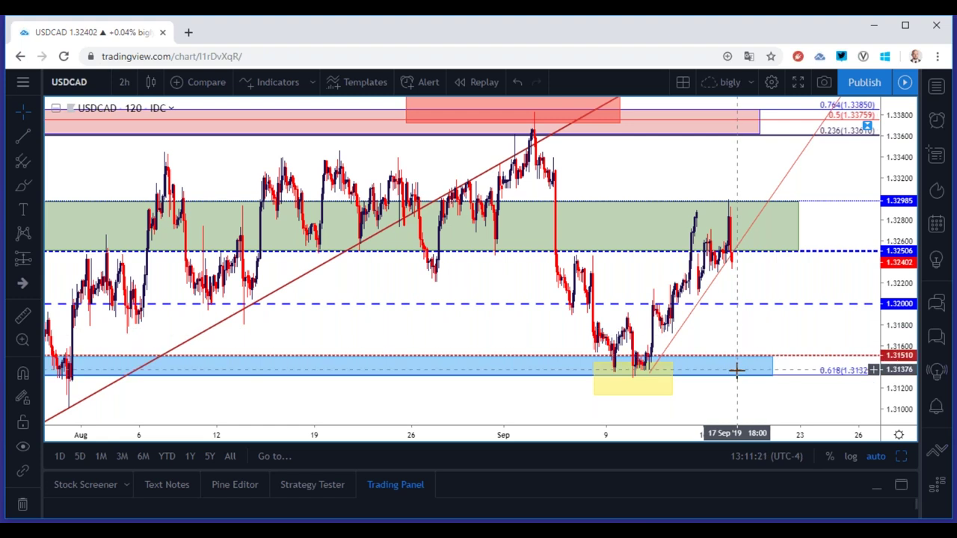
scroll(739, 363, down, 1)
scroll(739, 361, down, 1)
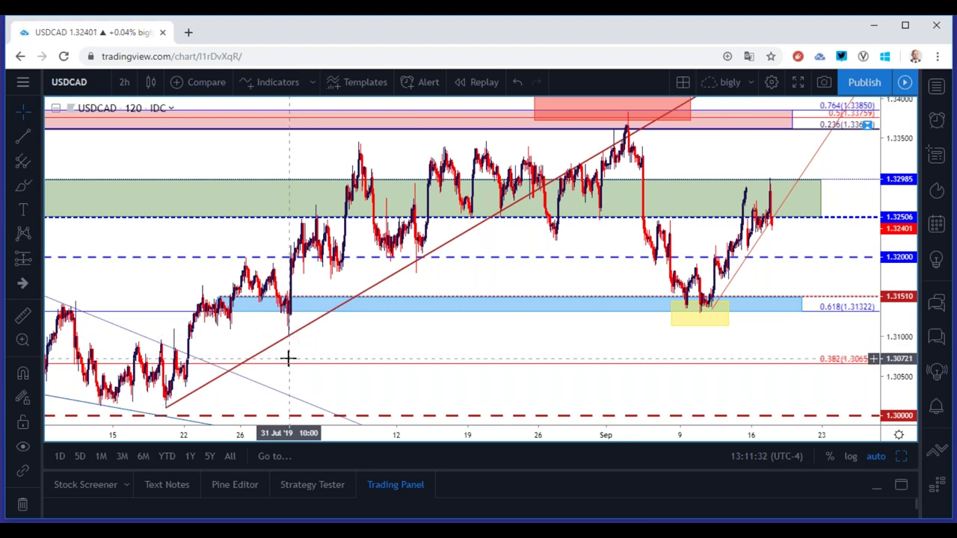
scroll(289, 370, down, 1)
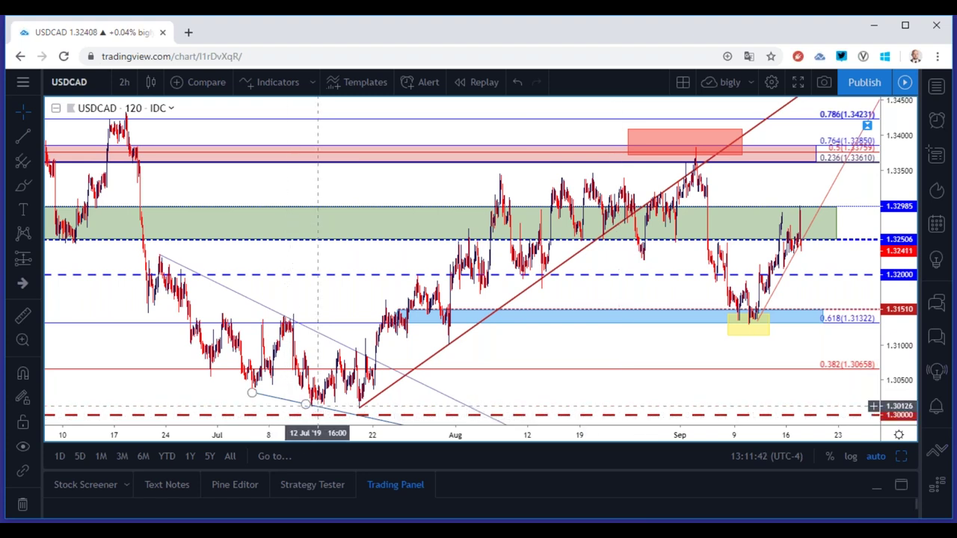
click(360, 410)
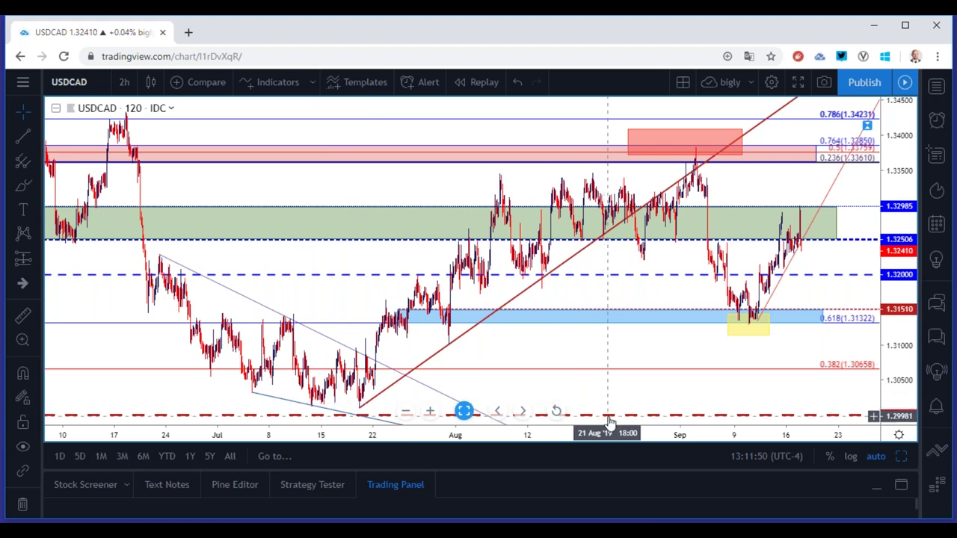
scroll(610, 423, up, 3)
scroll(617, 408, down, 2)
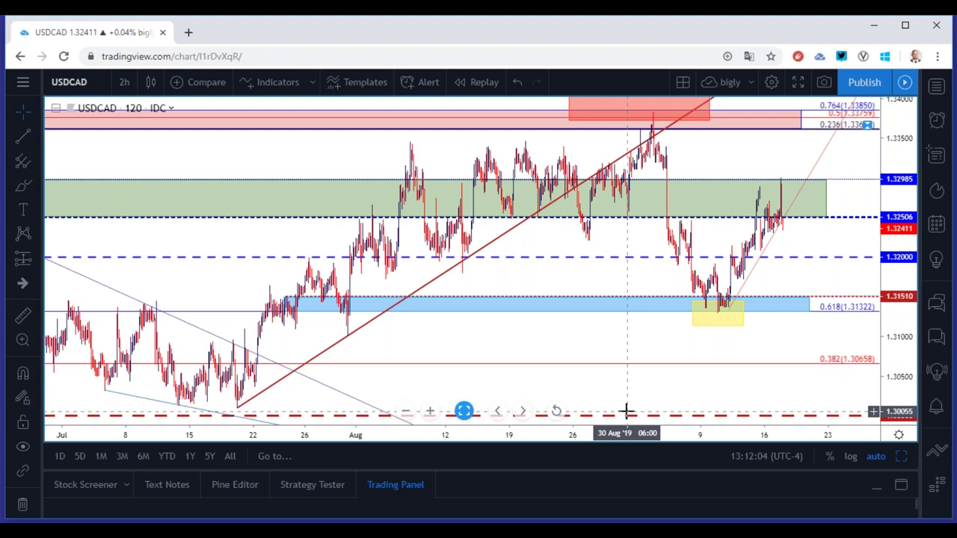
scroll(615, 384, up, 4)
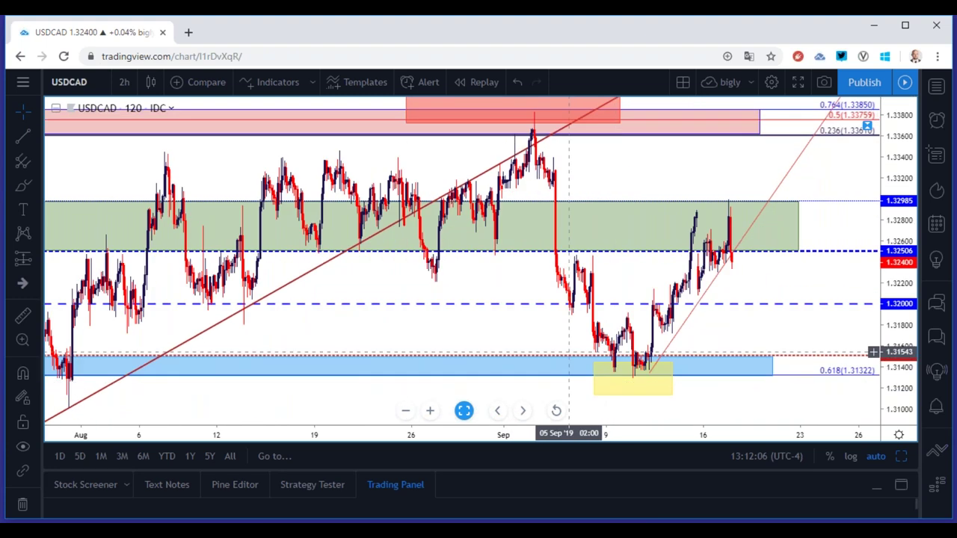
Change the chart symbol to FX_IDC:GBPUSD
click(101, 85)
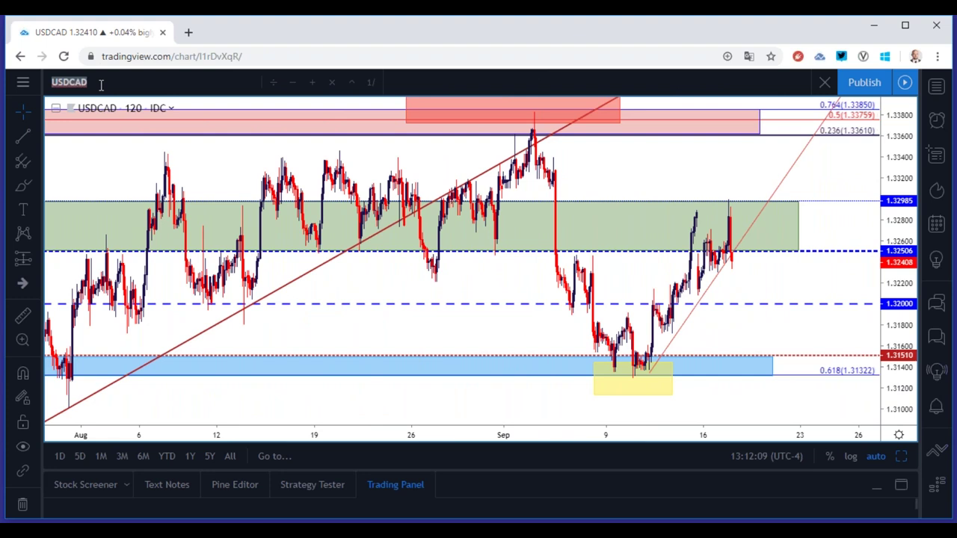
text(GBPUSD)
key(Down)
key(Down)
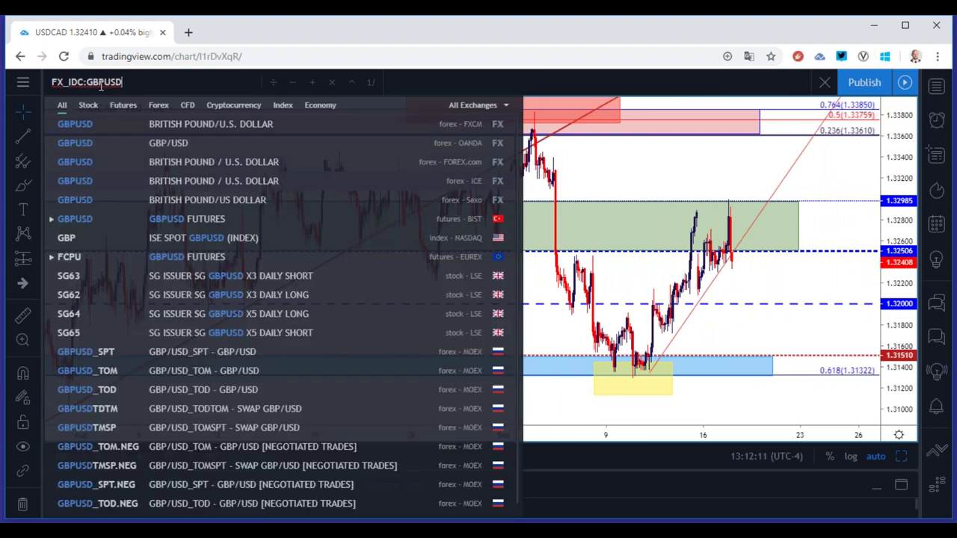
key(Return)
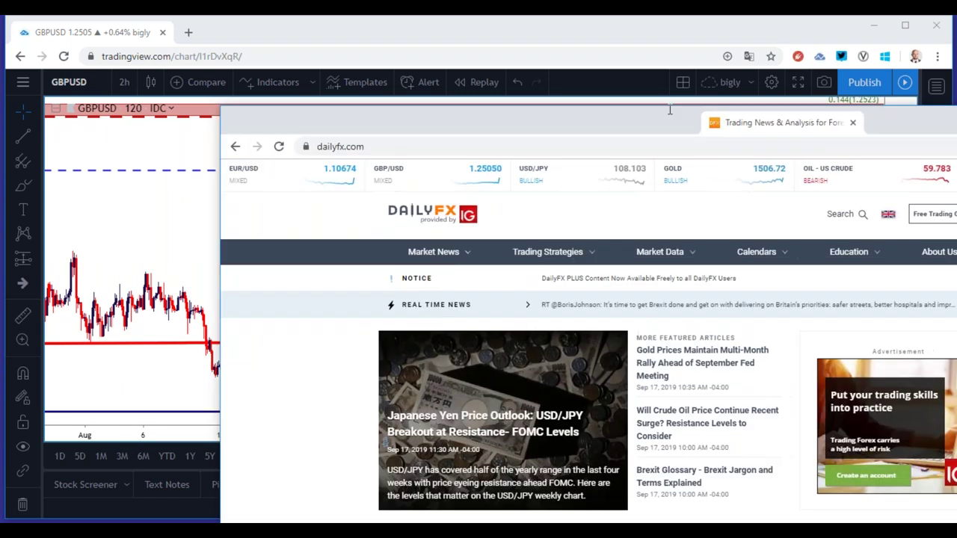
Merge the DailyFX tab into the TradingView browser window and find the currency strategists on the site's Authors page
drag(748, 122, 556, 32)
mouse_move(725, 179)
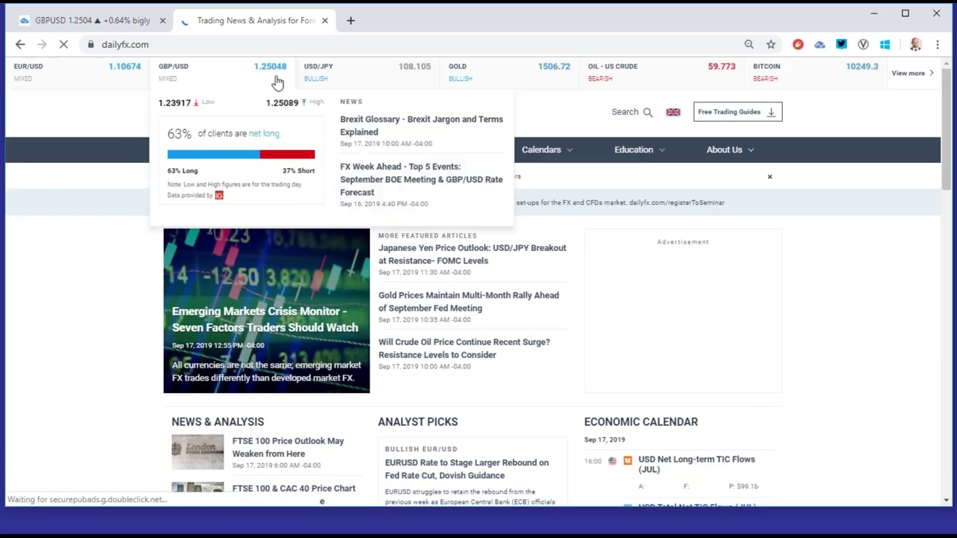
mouse_move(354, 100)
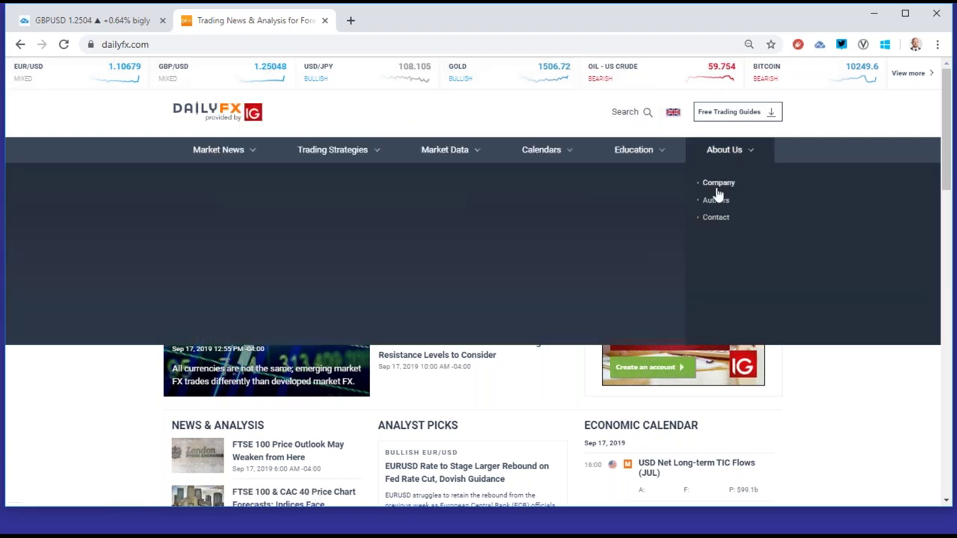
click(716, 196)
scroll(263, 317, down, 5)
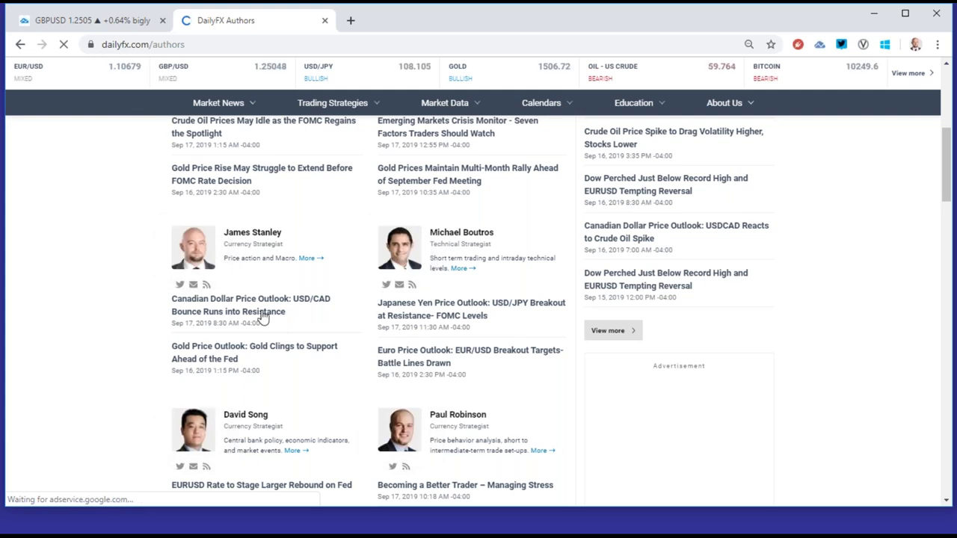
From the price action and macro strategist's author page, open the article "US Dollar Price Outlook: EUR/USD, GBP/USD, USD/CAD, USD/CHF"
click(250, 348)
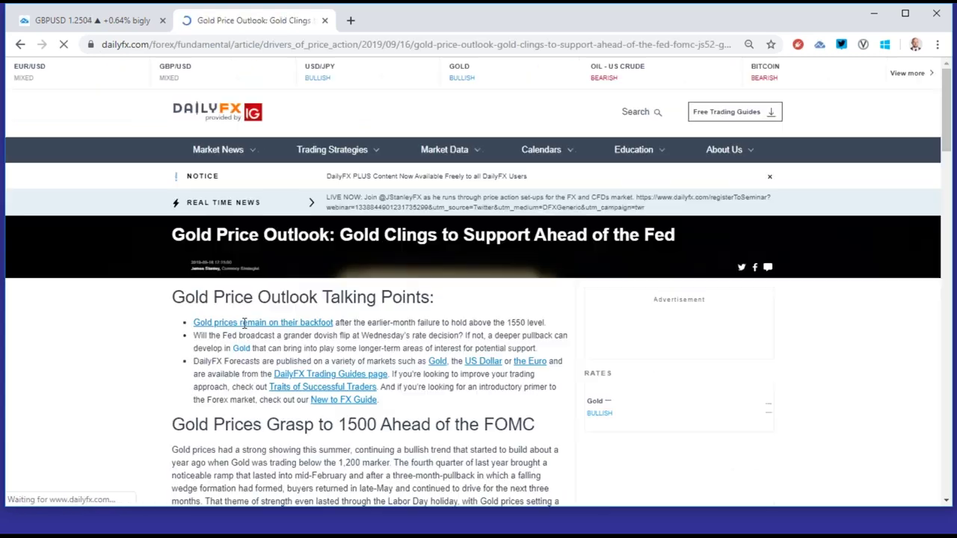
key(alt+Left)
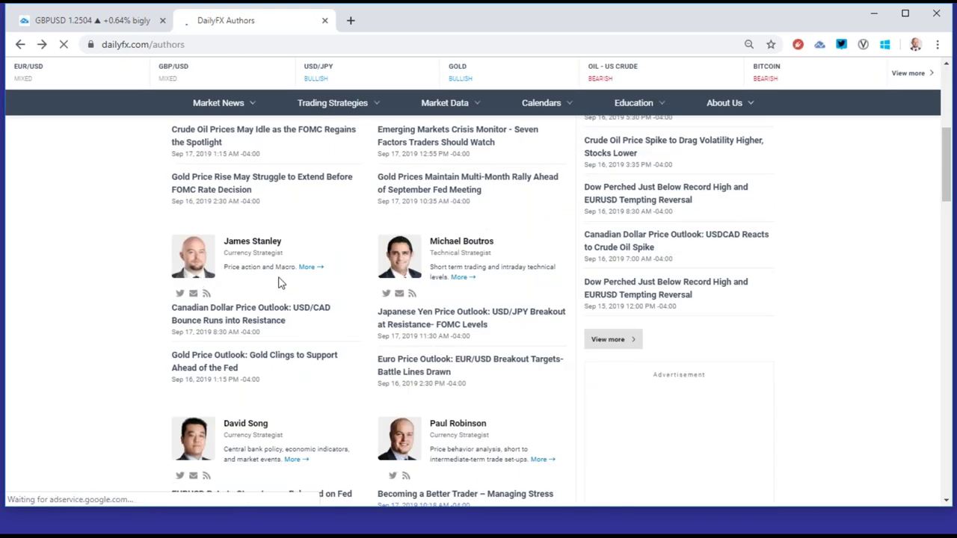
click(306, 267)
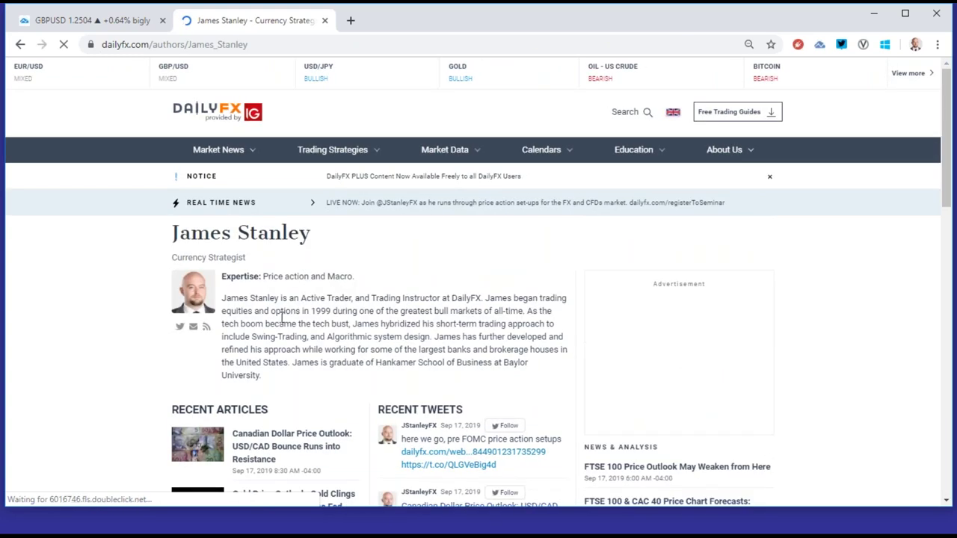
scroll(282, 320, down, 10)
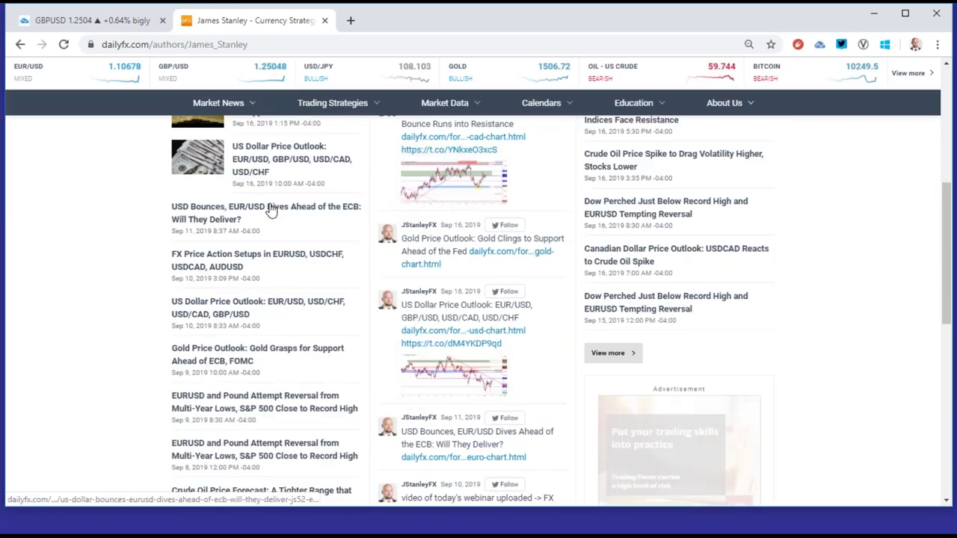
click(275, 166)
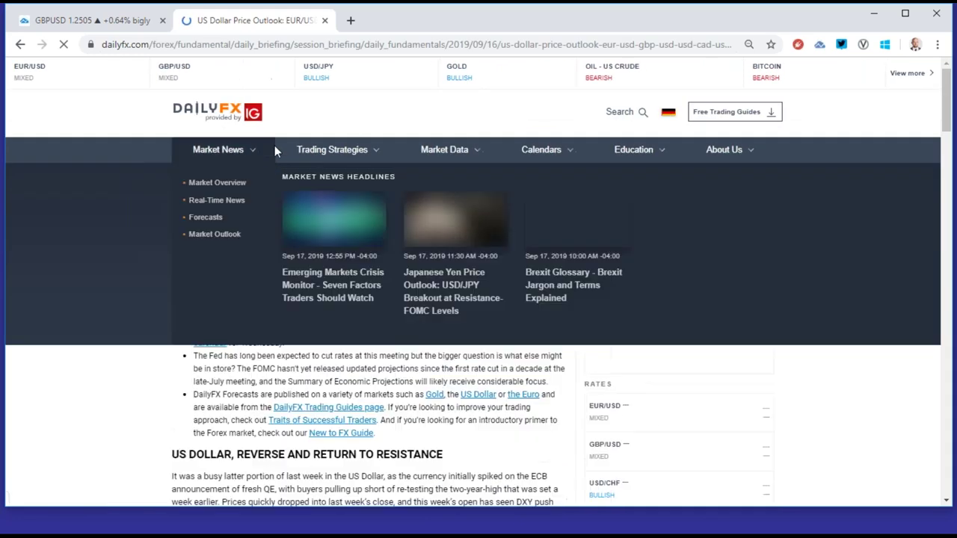
Skim the article's charts, including the GBP/USD four-hour price chart, and select the article's full web address
scroll(276, 392, down, 15)
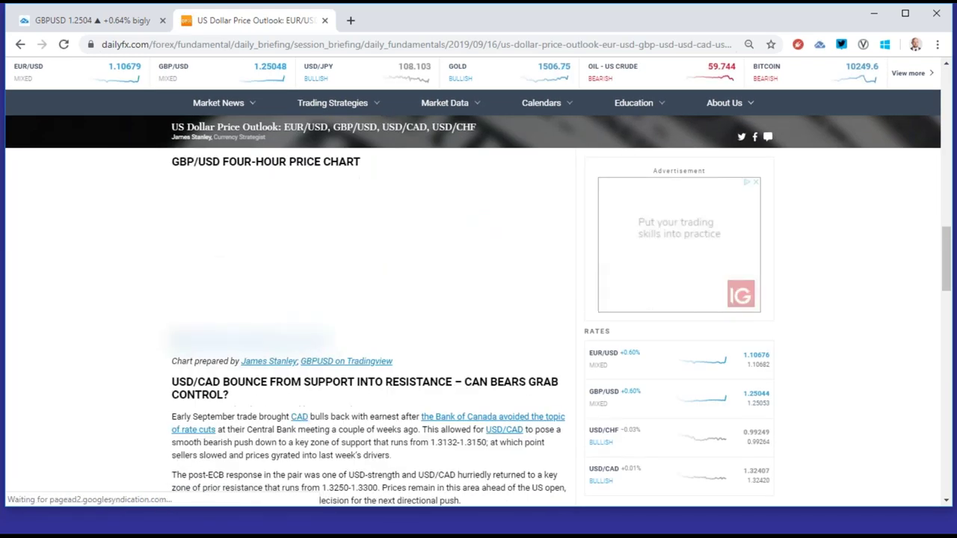
scroll(275, 392, down, 10)
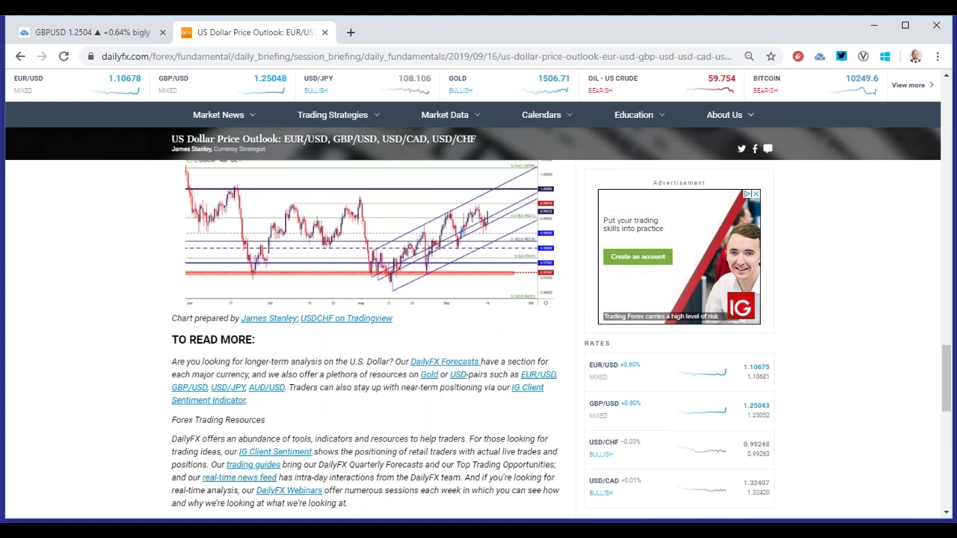
scroll(275, 391, up, 8)
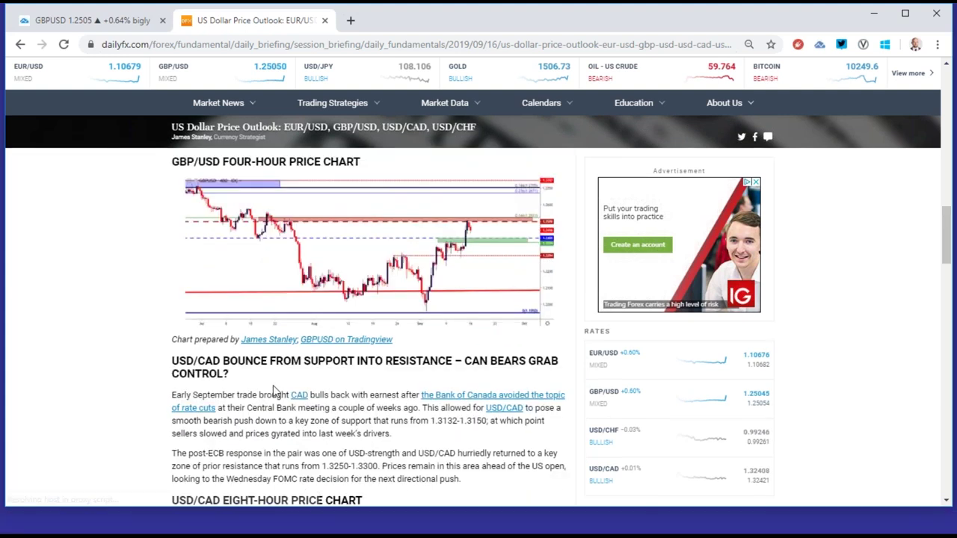
key(ctrl+l)
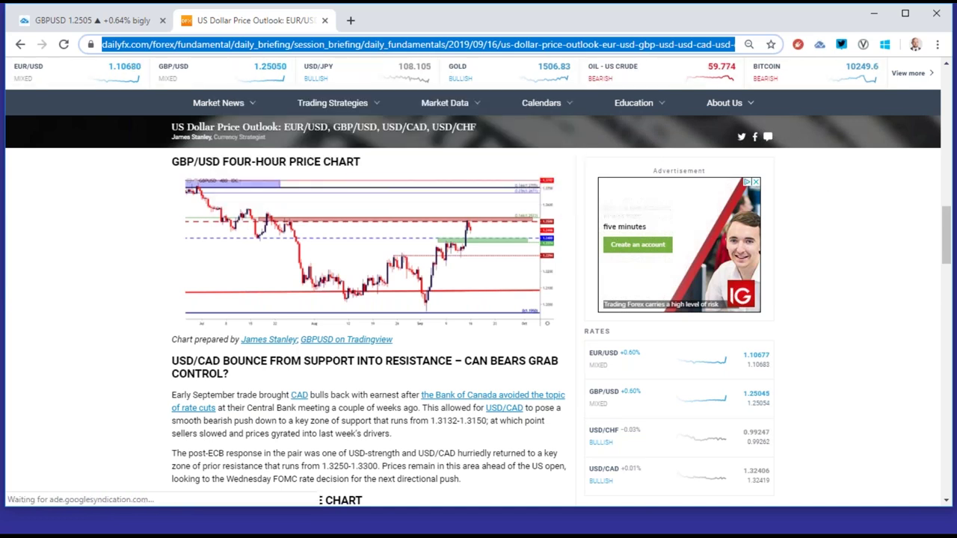
key(alt+Tab)
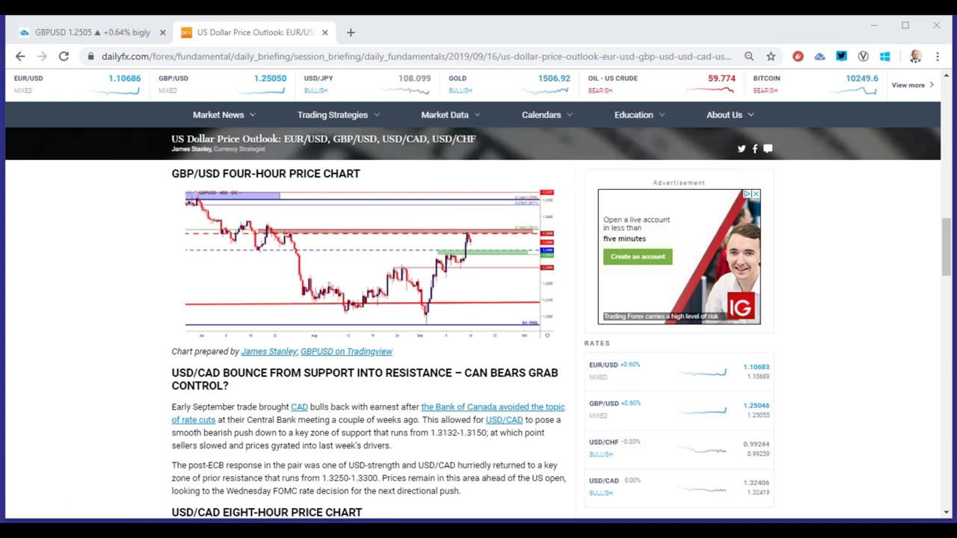
Return to the TradingView chart and set GBPUSD to the 1-day interval
click(104, 30)
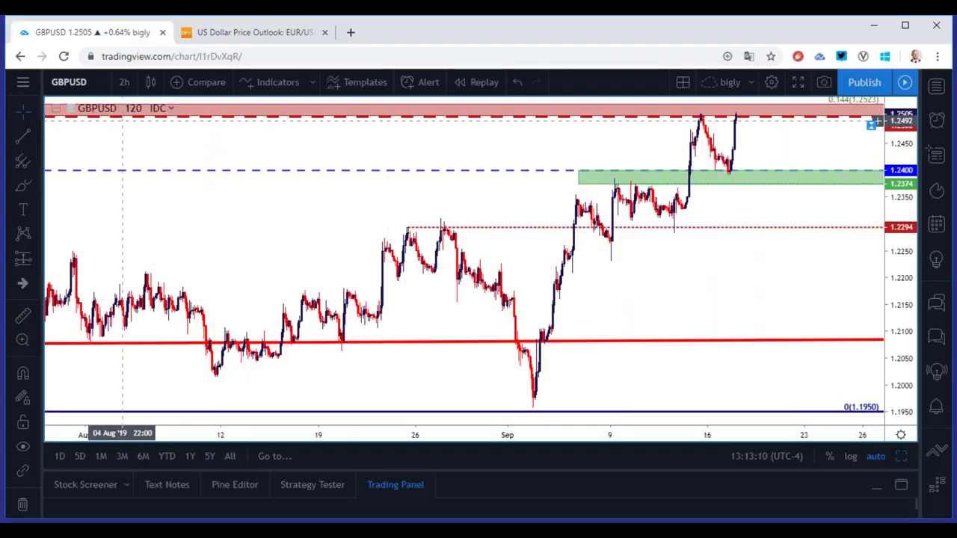
click(124, 82)
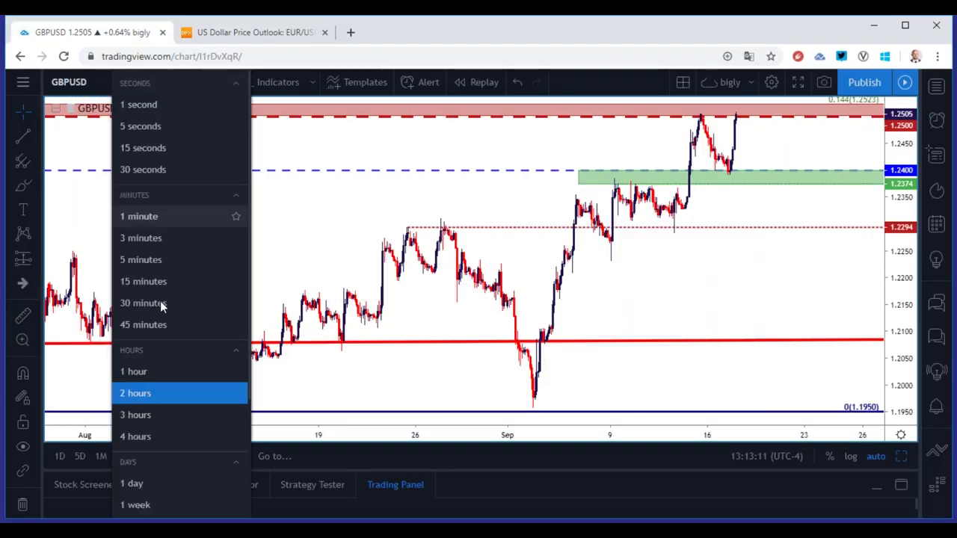
click(164, 481)
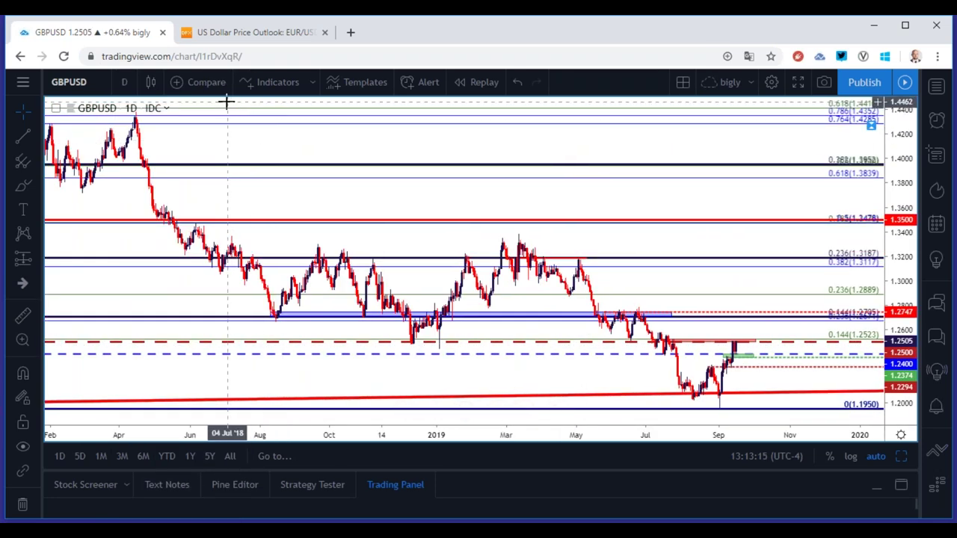
Maximize the 4-hour GBPUSD chart from the four-chart layout and set it to the 1-month interval
key(alt+Return)
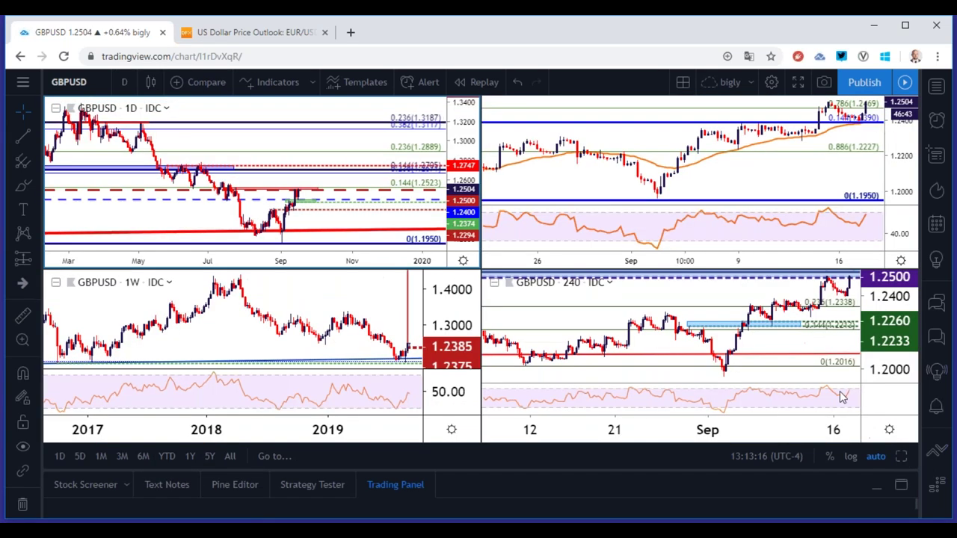
click(901, 456)
click(124, 82)
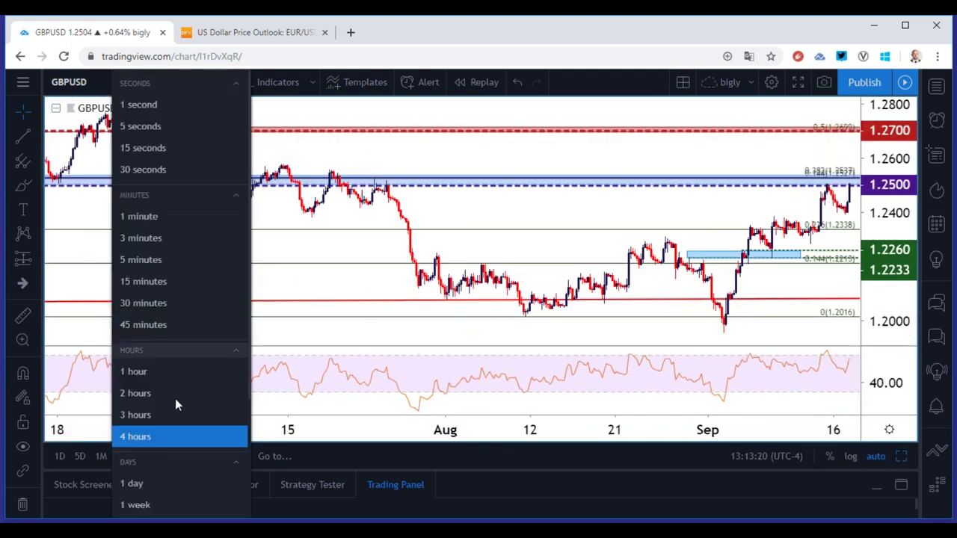
scroll(166, 504, down, 3)
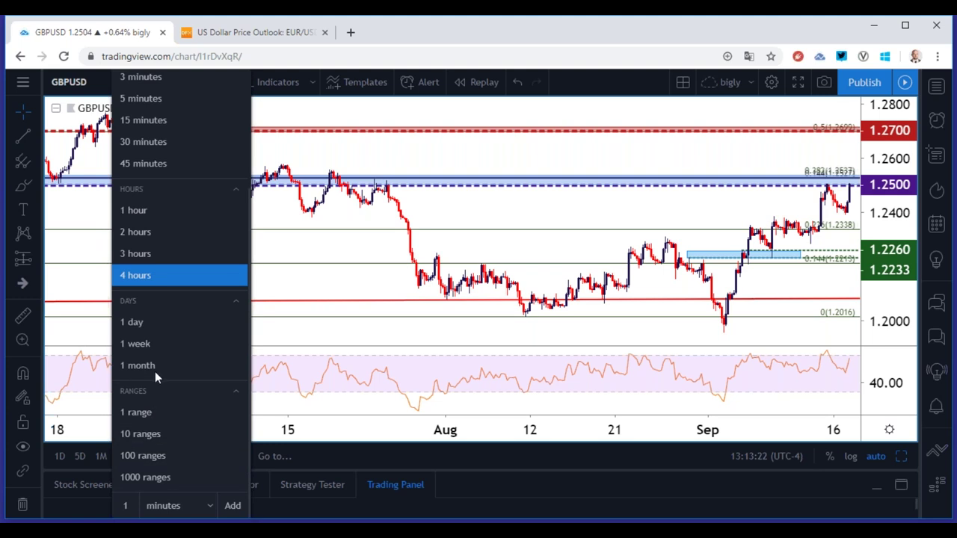
key(Escape)
Examine GBPUSD's monthly price history along the long-term rising trendline and around the 1.2500 and 1.2700 levels
scroll(391, 287, down, 3)
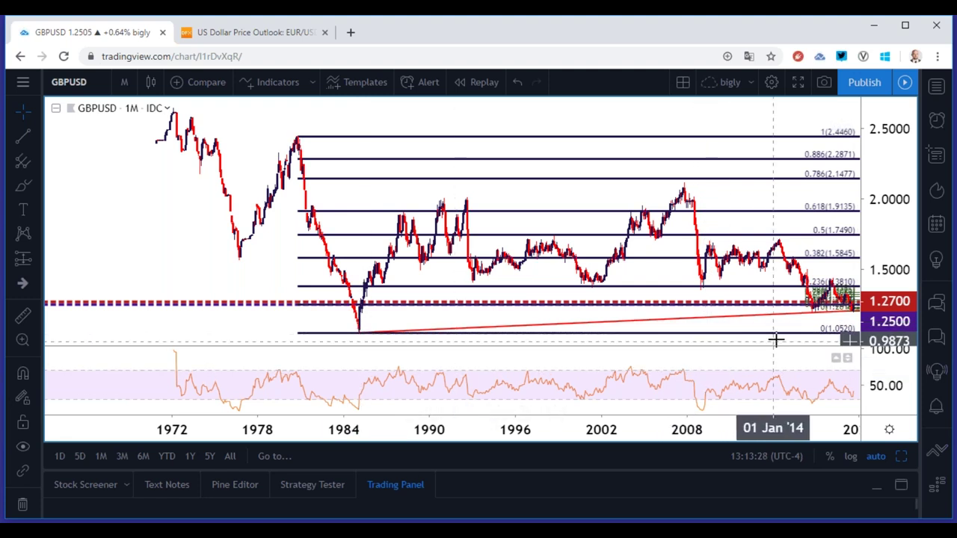
drag(784, 324, 707, 327)
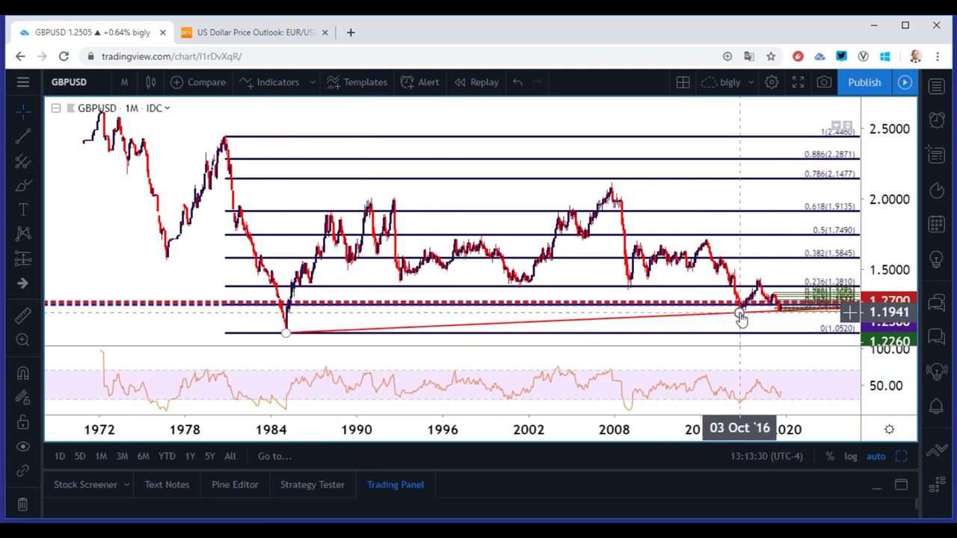
scroll(740, 314, up, 5)
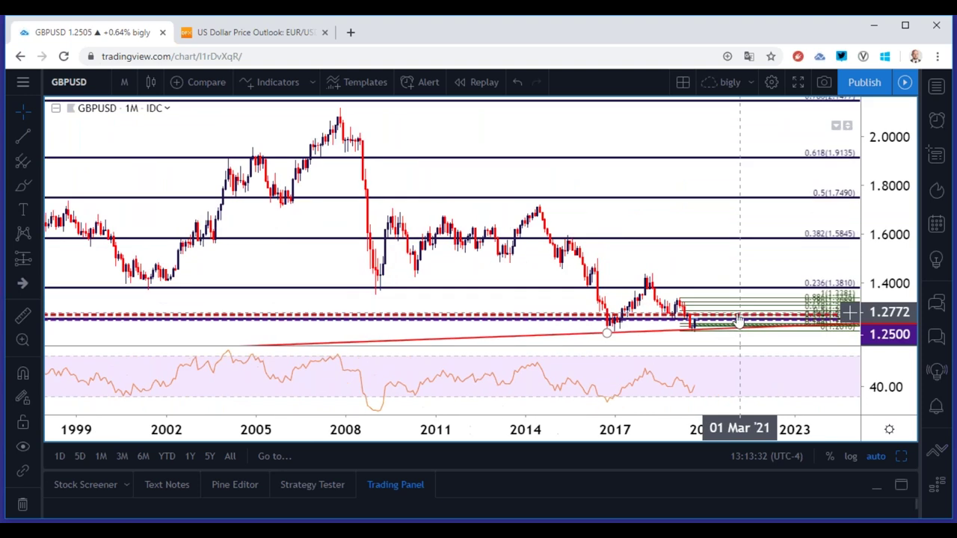
scroll(581, 282, up, 2)
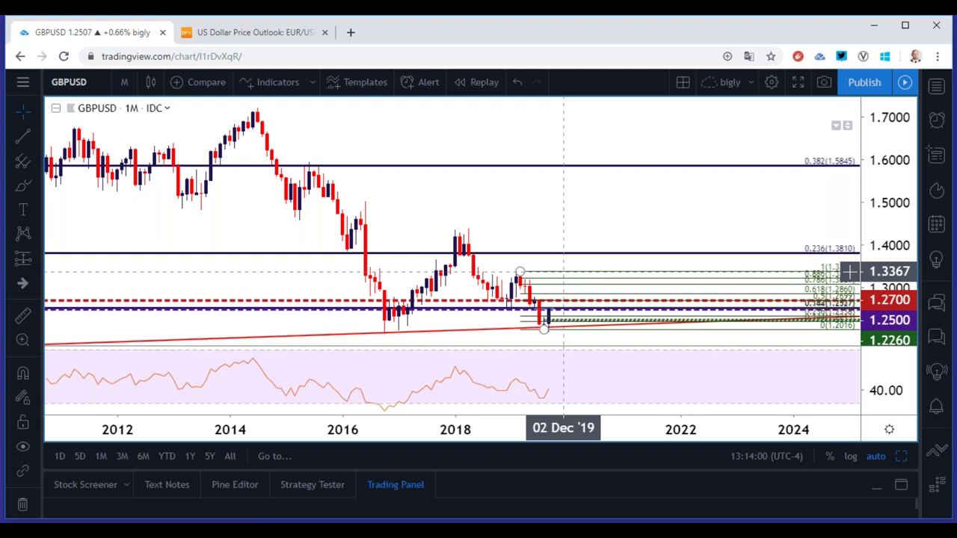
Review the GBPUSD chart on the 1-week interval and on the 1-day interval
click(124, 82)
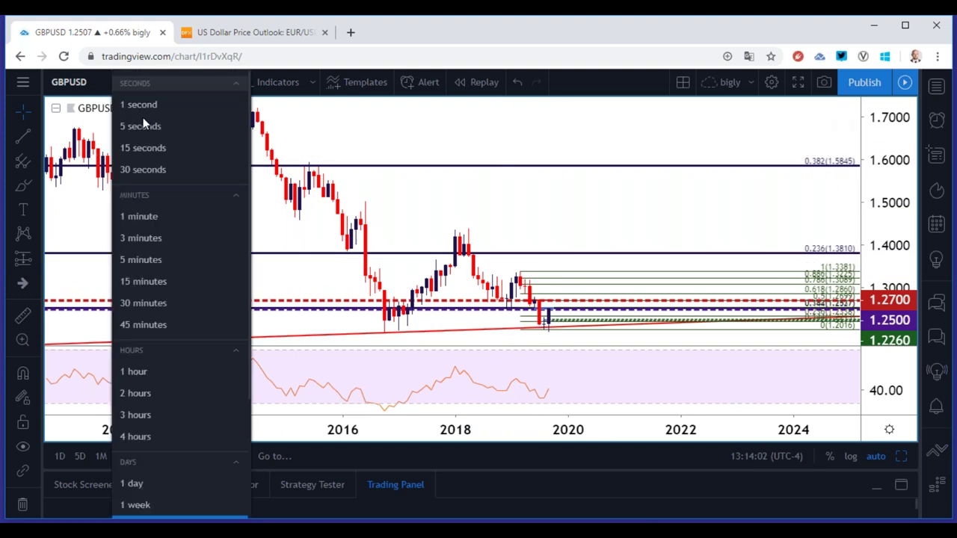
click(136, 504)
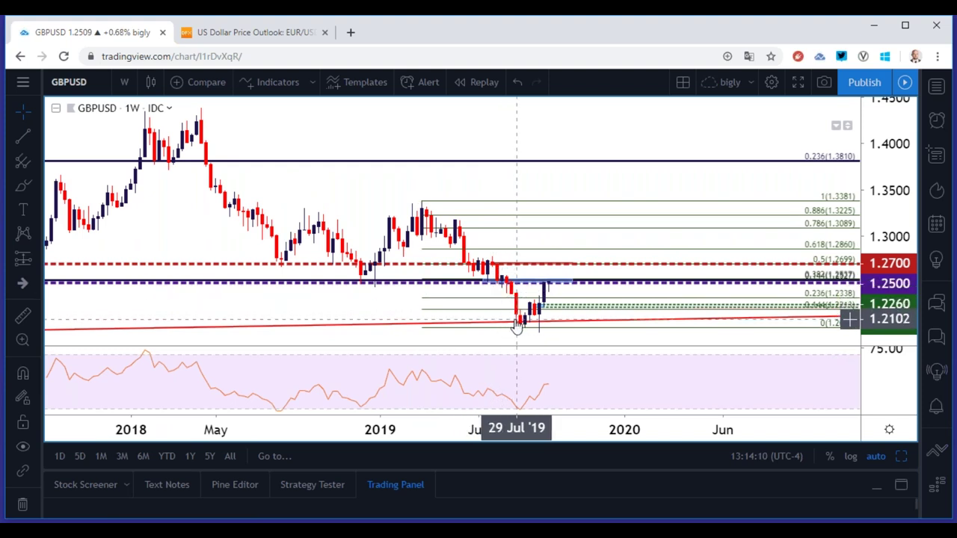
click(124, 82)
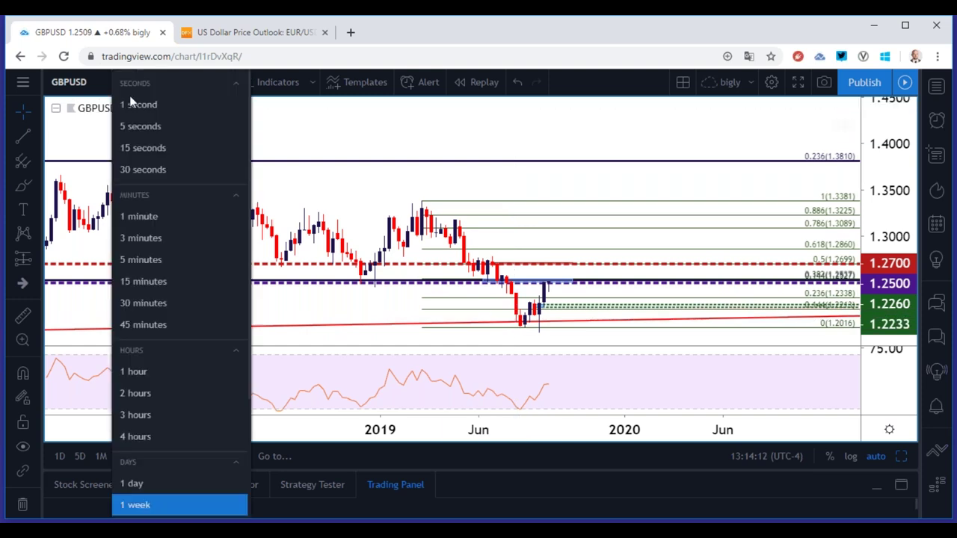
click(158, 484)
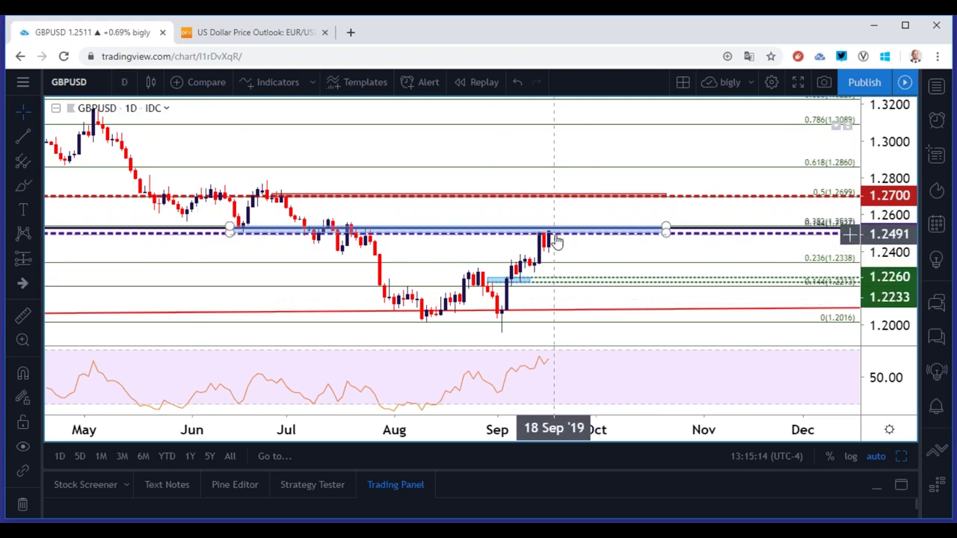
Set the GBPUSD chart to the 4-hour interval and restore the four-chart layout
click(124, 82)
click(154, 435)
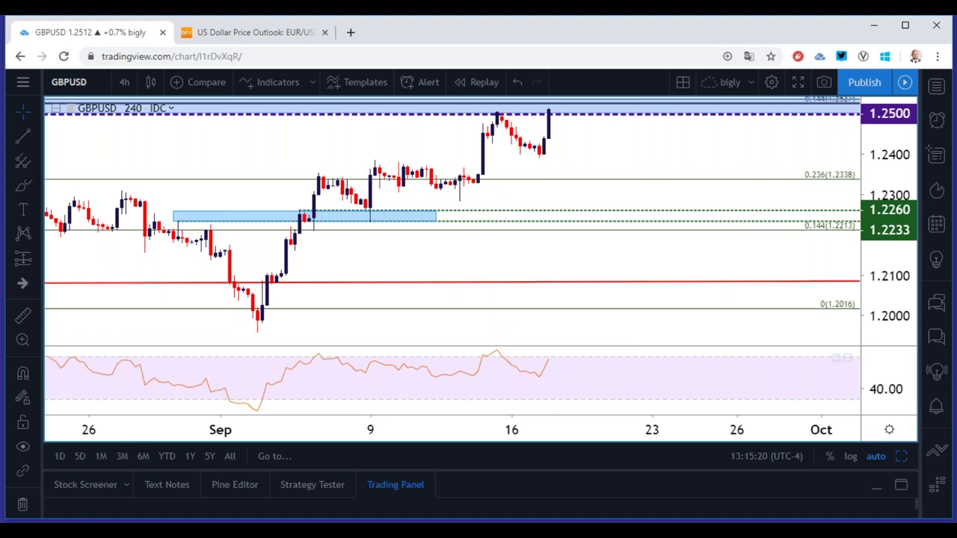
click(899, 460)
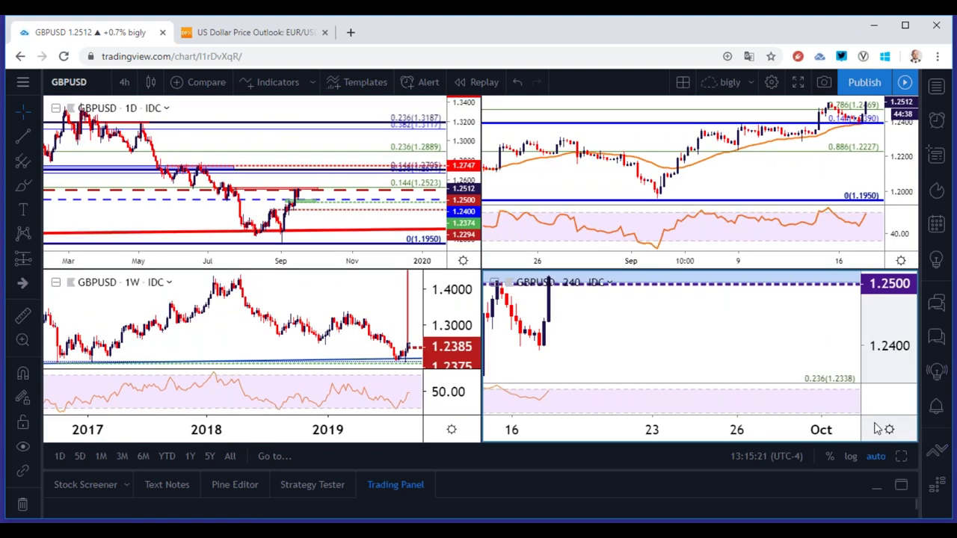
Maximize the daily GBPUSD chart from the four-chart layout and set it to the 4-hour interval
click(383, 221)
click(903, 456)
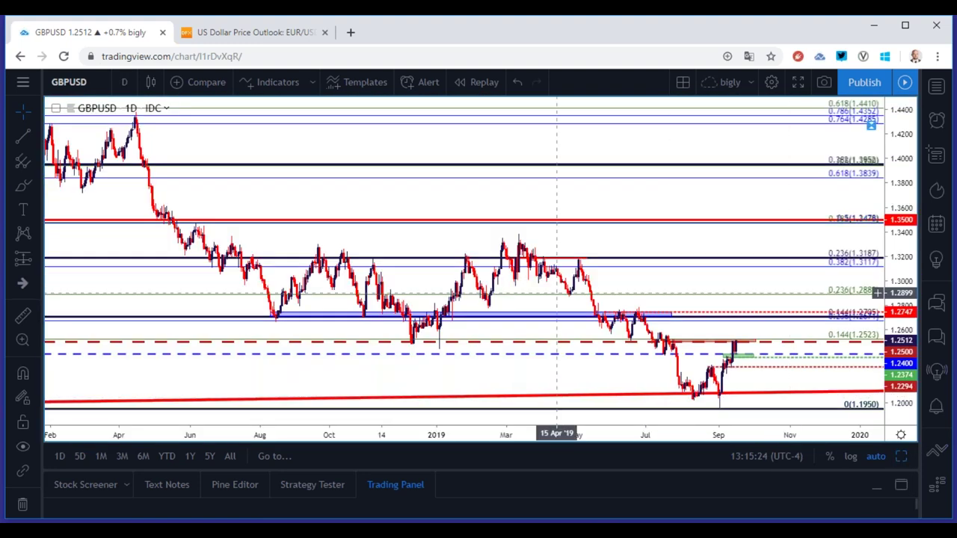
click(127, 83)
click(173, 436)
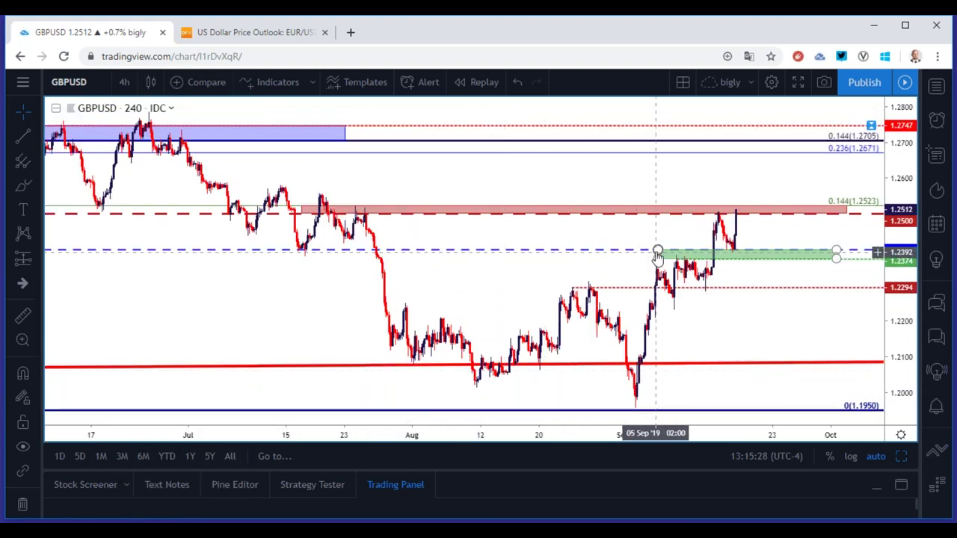
Examine GBPUSD's 4-hour price action around the red zone at 1.2500, the green zone below 1.2400 and the 1.2705 to 1.2747 area
scroll(602, 261, down, 3)
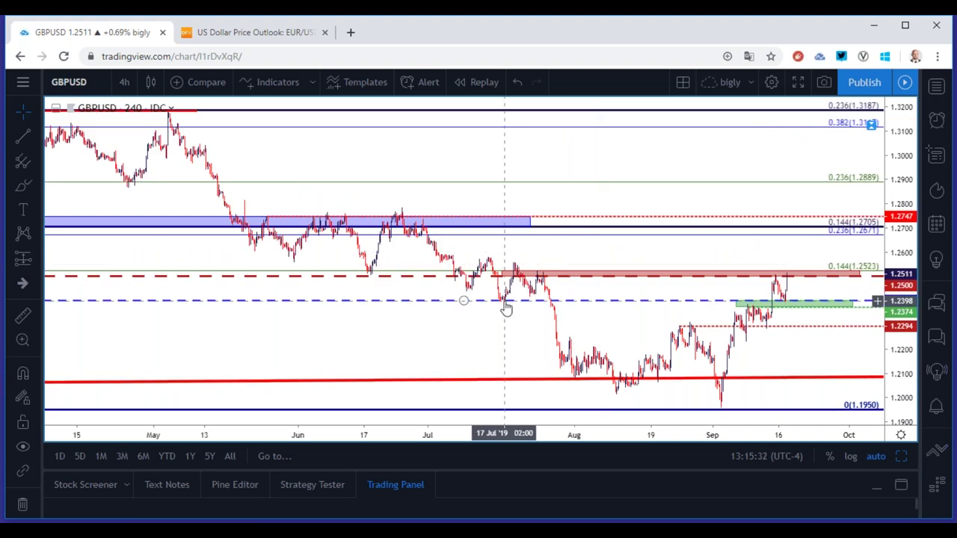
scroll(506, 308, up, 3)
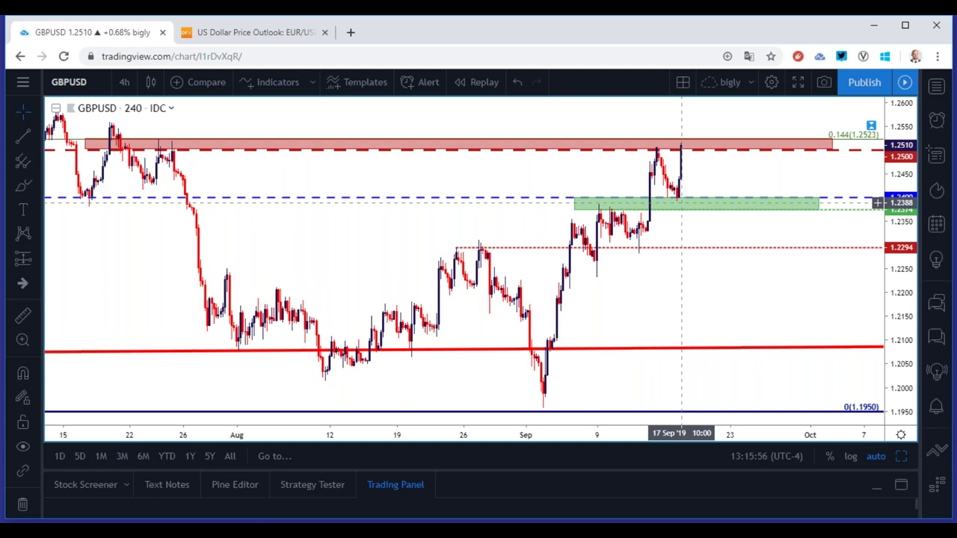
click(678, 207)
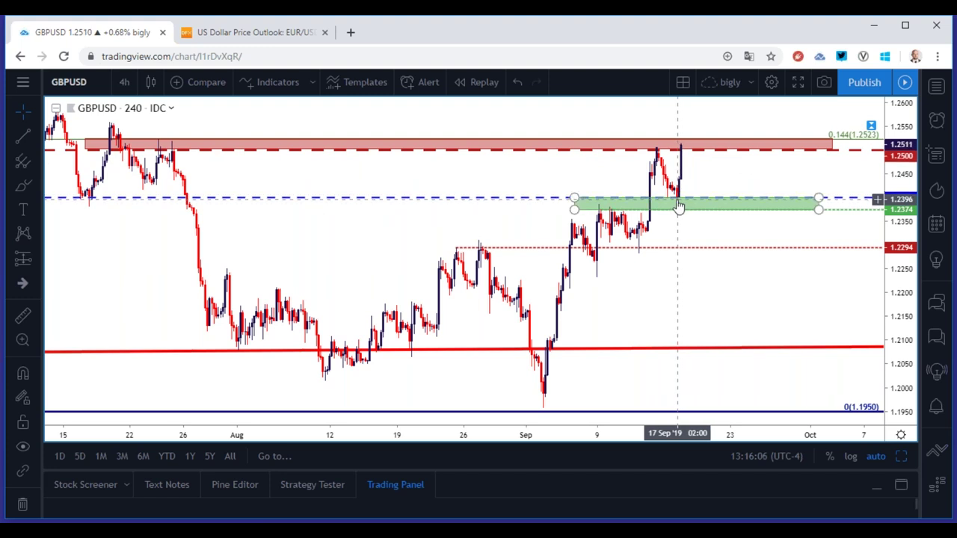
click(678, 207)
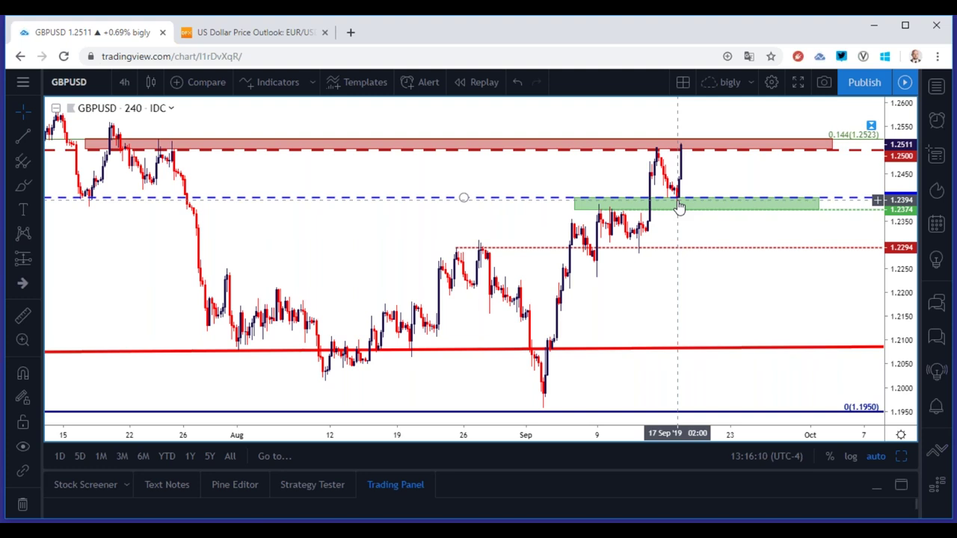
click(678, 207)
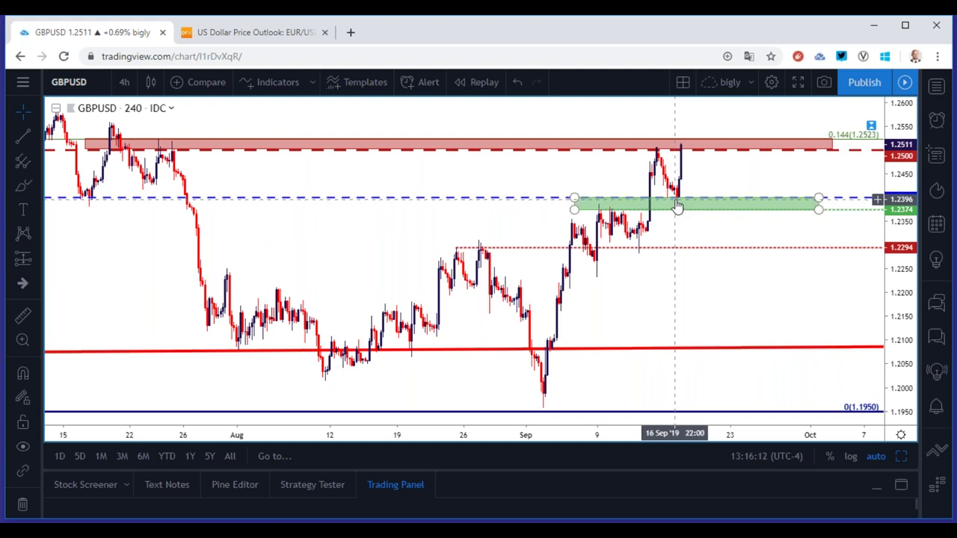
scroll(678, 206, down, 2)
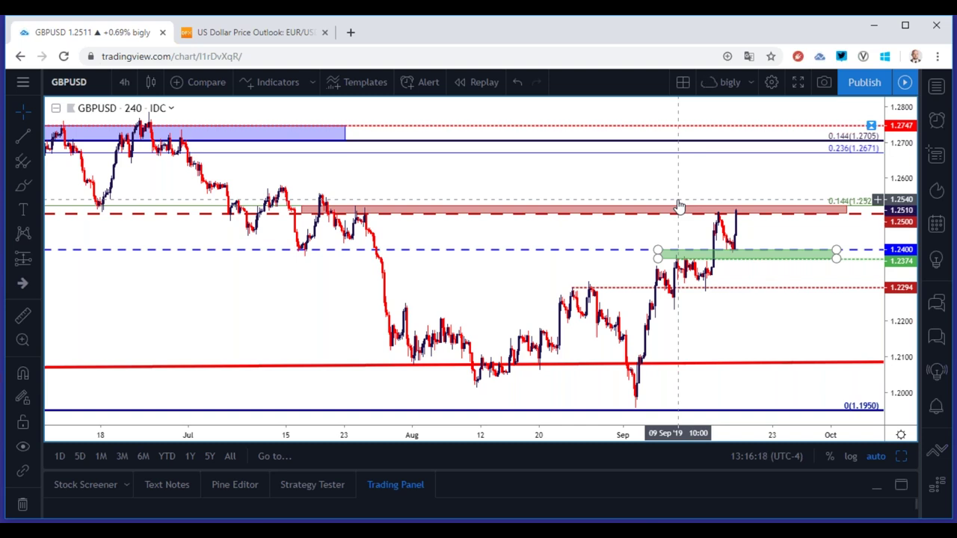
click(695, 173)
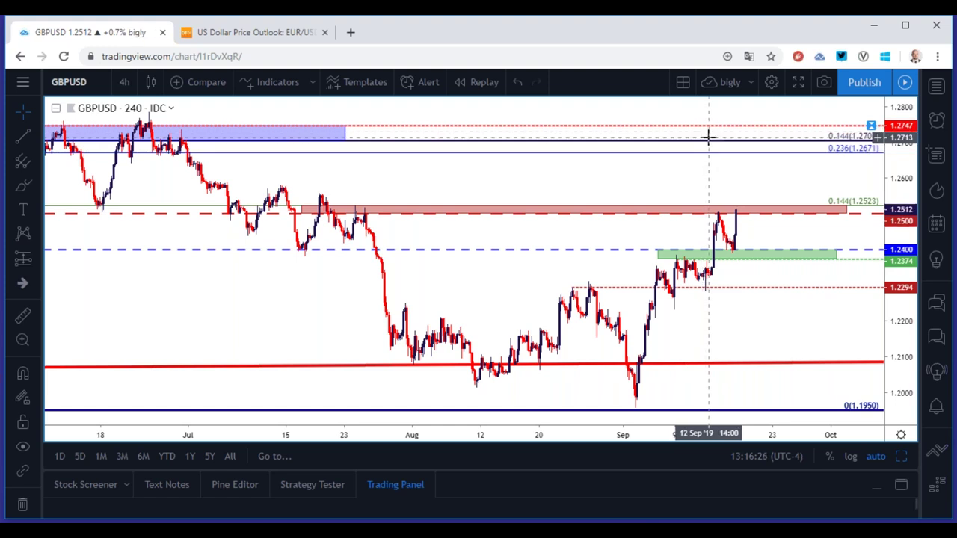
scroll(707, 137, down, 2)
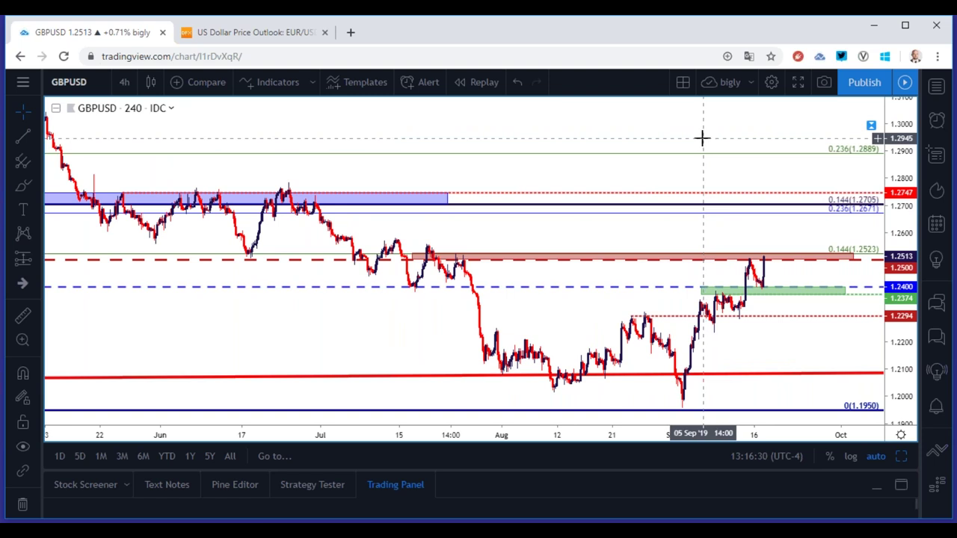
scroll(703, 145, up, 2)
Set GBPUSD to the 2-hour interval and examine price between the green zone below 1.2400 and the red zone at 1.2500
click(124, 82)
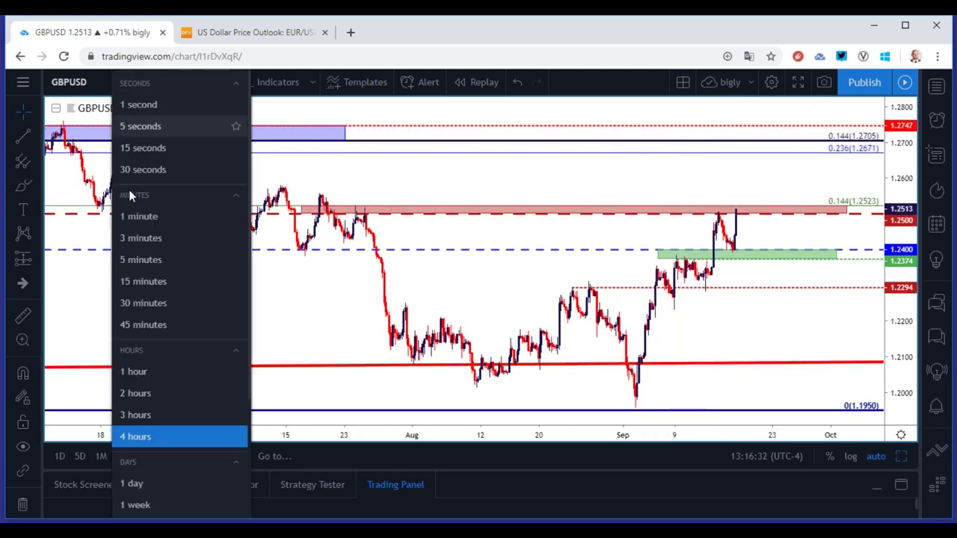
click(155, 393)
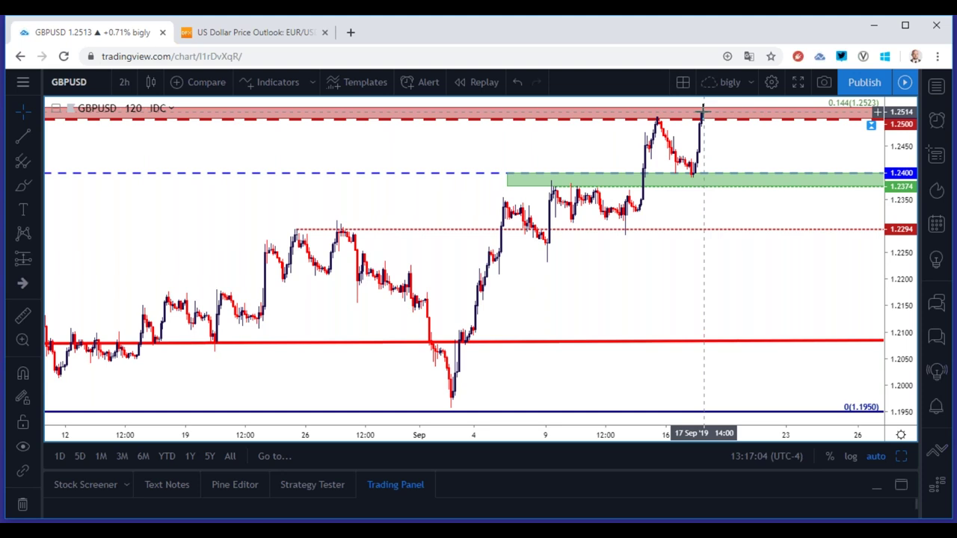
scroll(702, 117, down, 2)
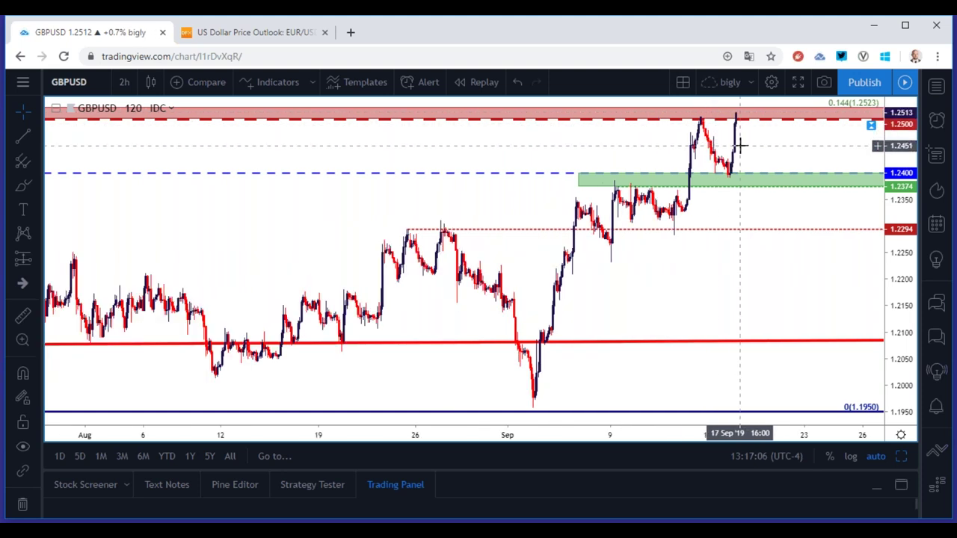
scroll(737, 147, down, 3)
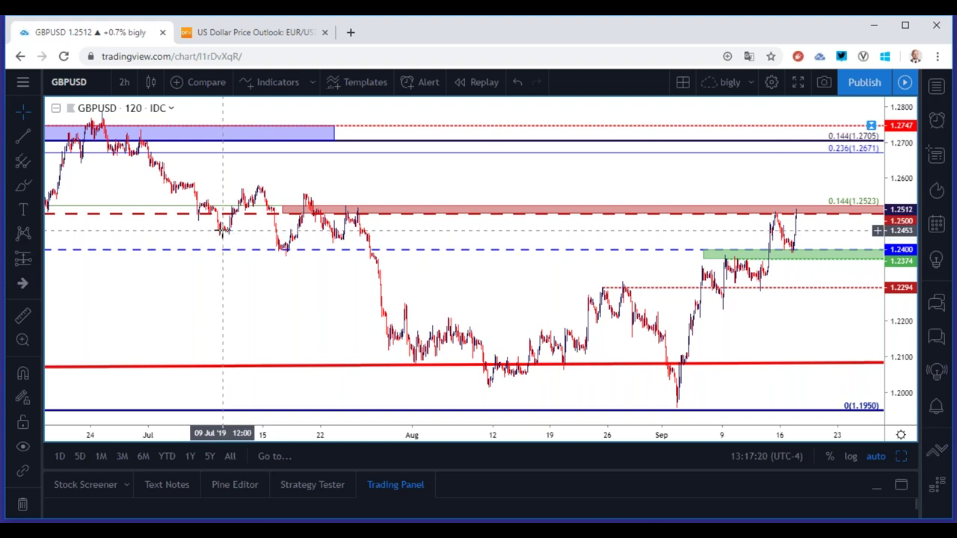
scroll(299, 241, up, 5)
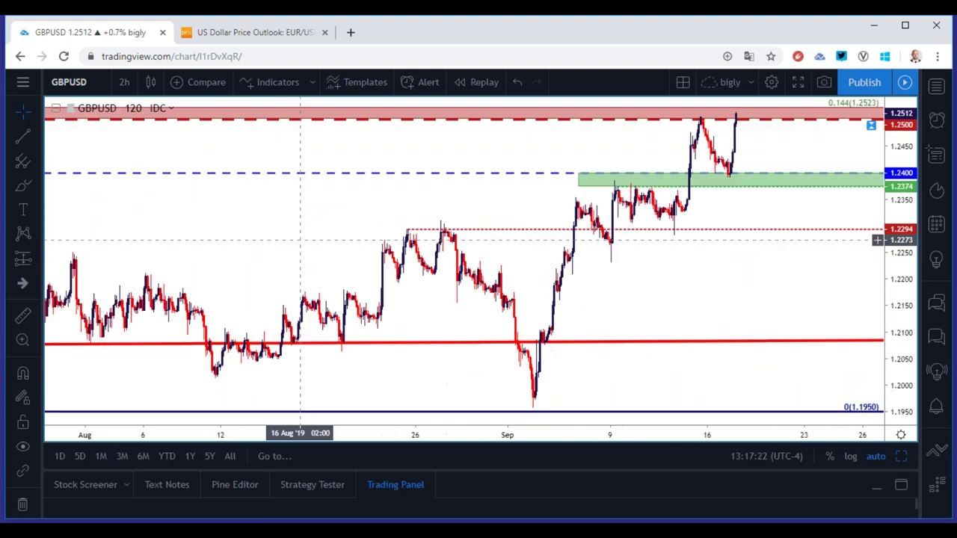
scroll(297, 239, up, 2)
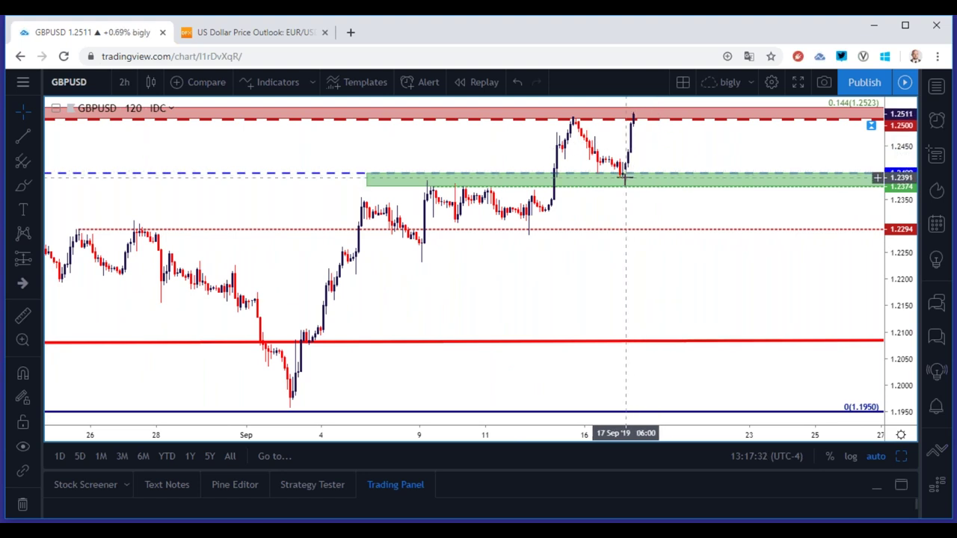
scroll(658, 155, down, 2)
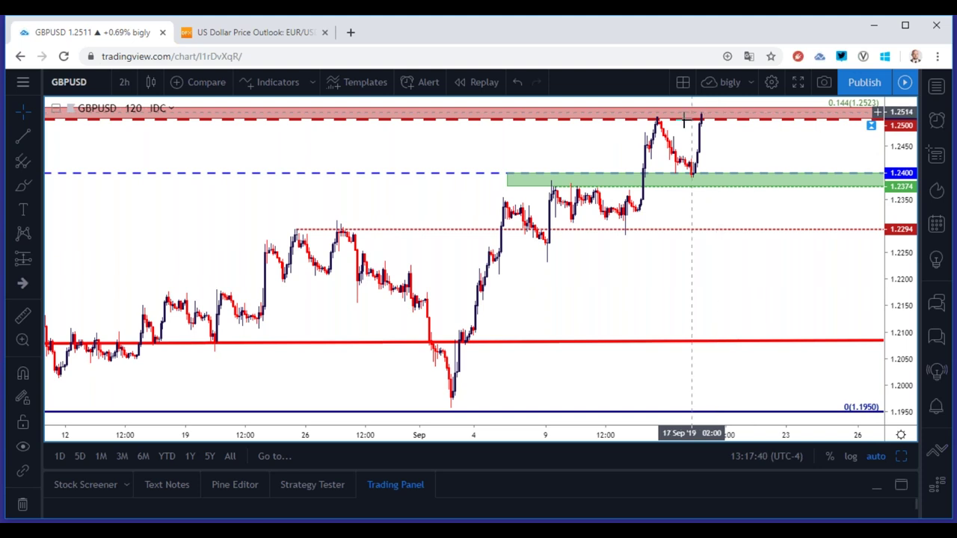
scroll(598, 161, down, 2)
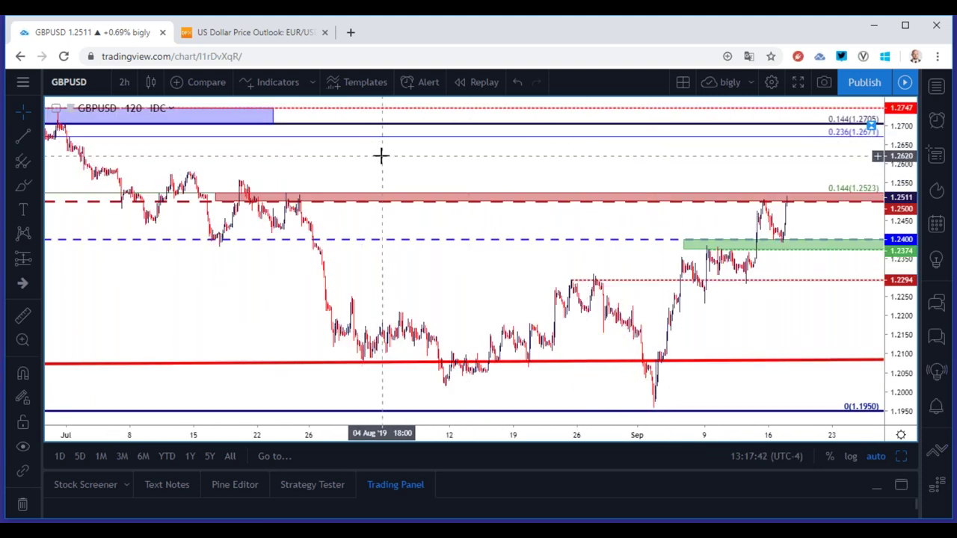
Switch the chart's symbol to USDCHF, using the ICE forex feed (FX_IDC:USDCHF)
click(91, 83)
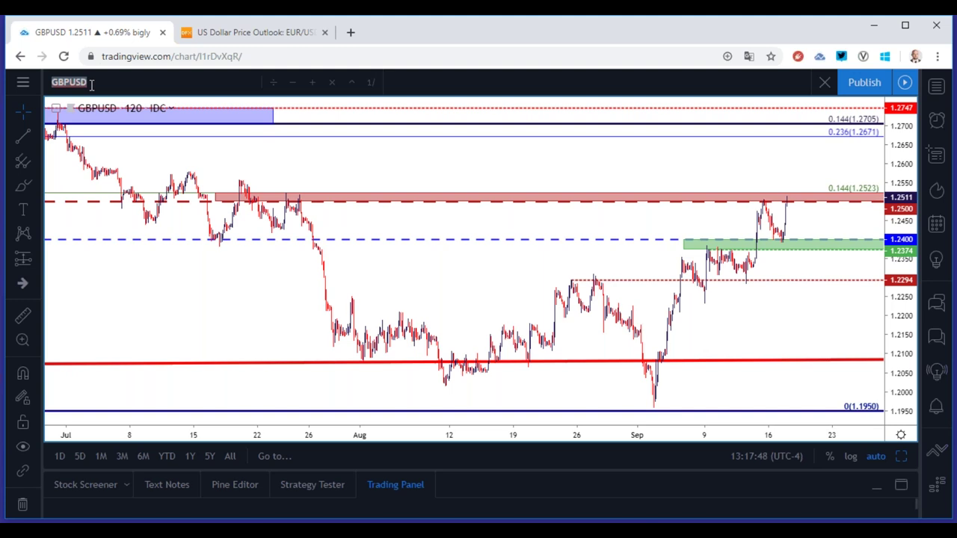
text(USDCHF)
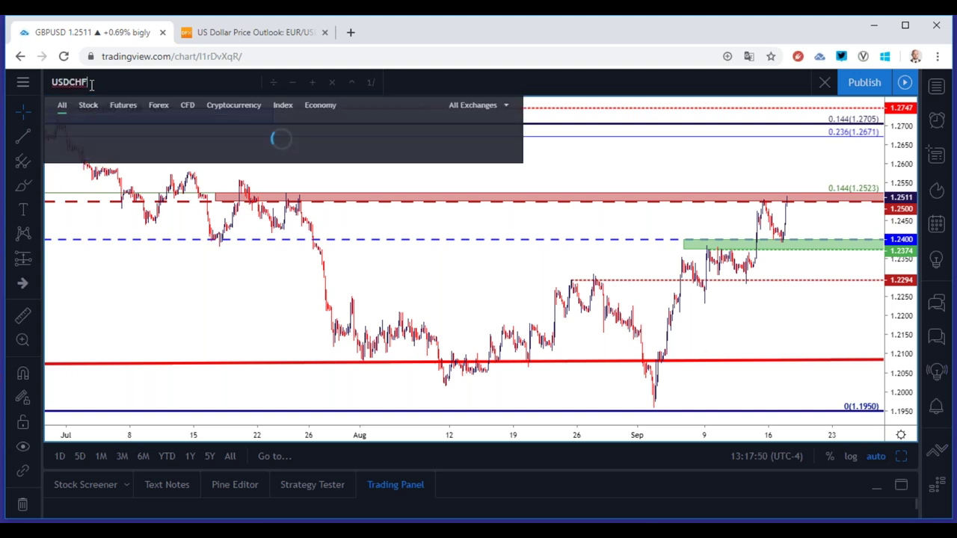
key(Down)
key(Down)
key(Down)
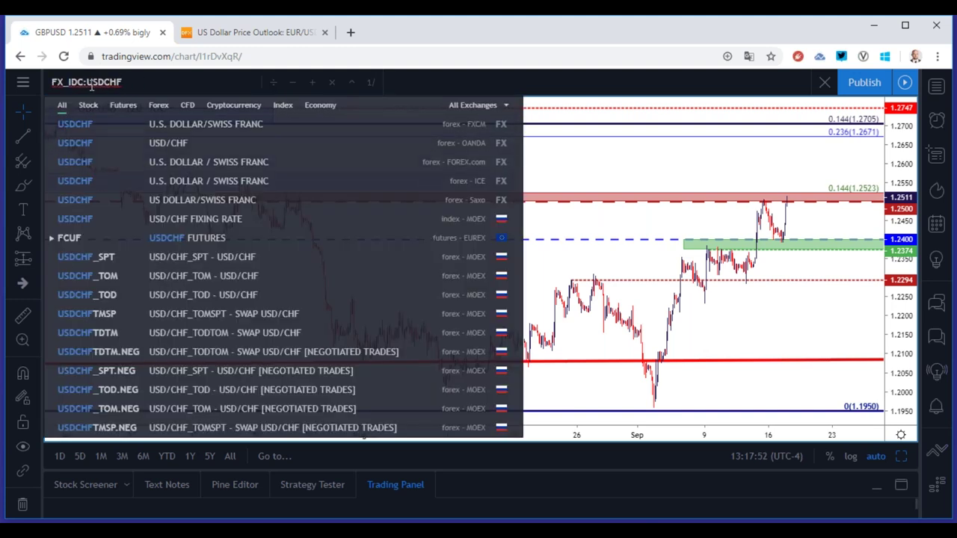
key(Return)
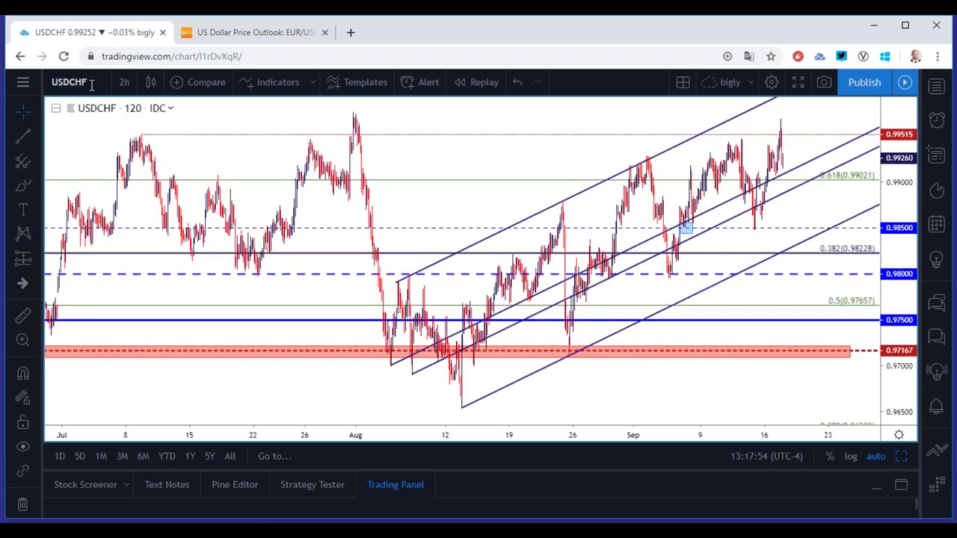
Compare USDCHF's rising channel and the 0.99515 level on the 2-hour and 4-hour intervals, ending on the 2-hour interval
scroll(116, 110, up, 3)
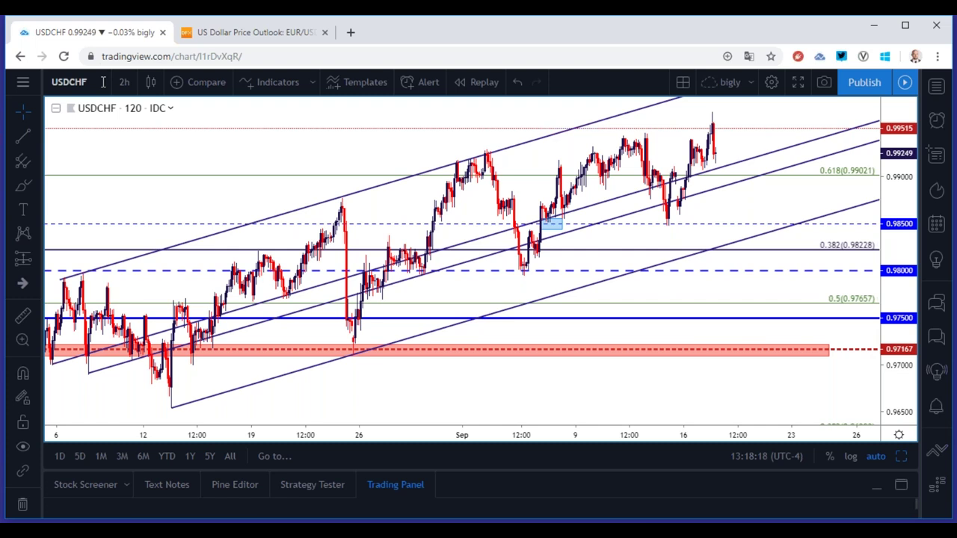
scroll(416, 164, down, 3)
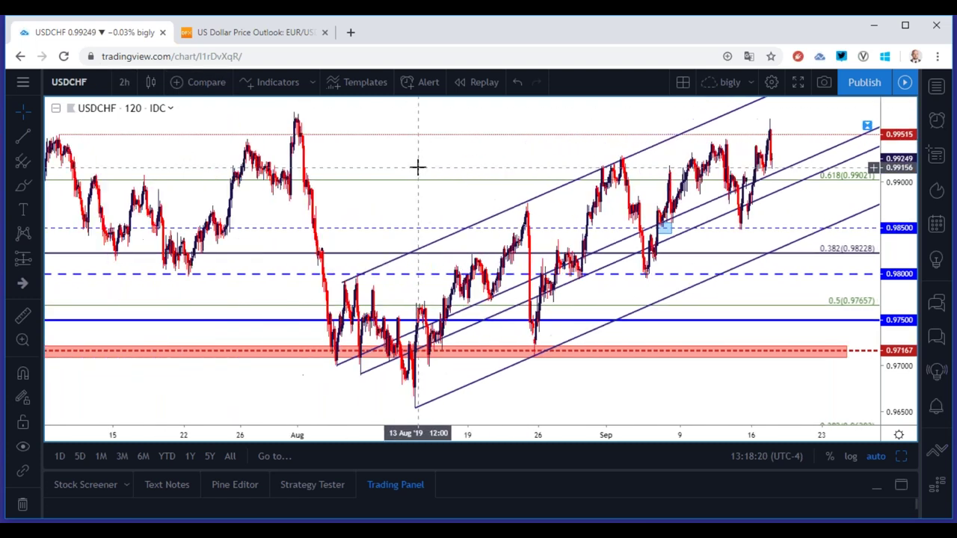
click(124, 83)
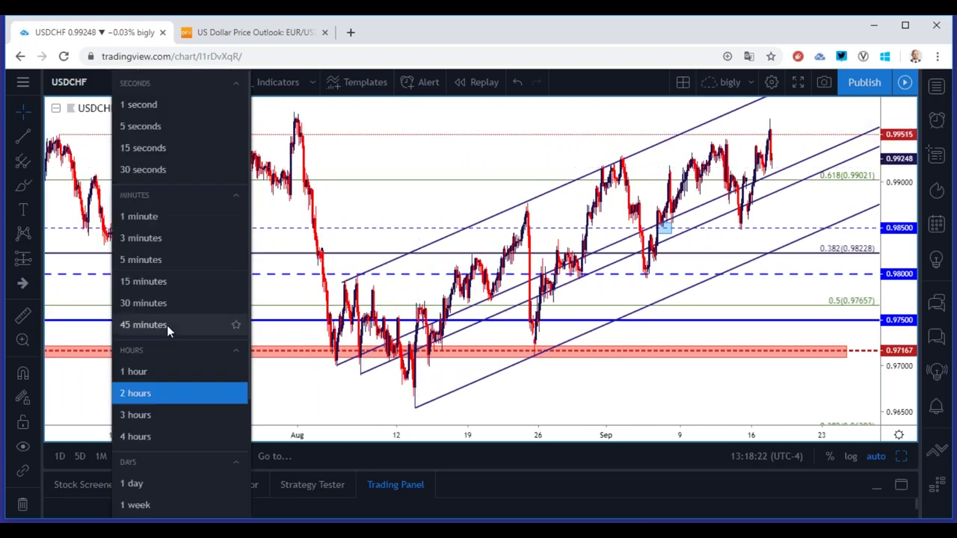
click(158, 439)
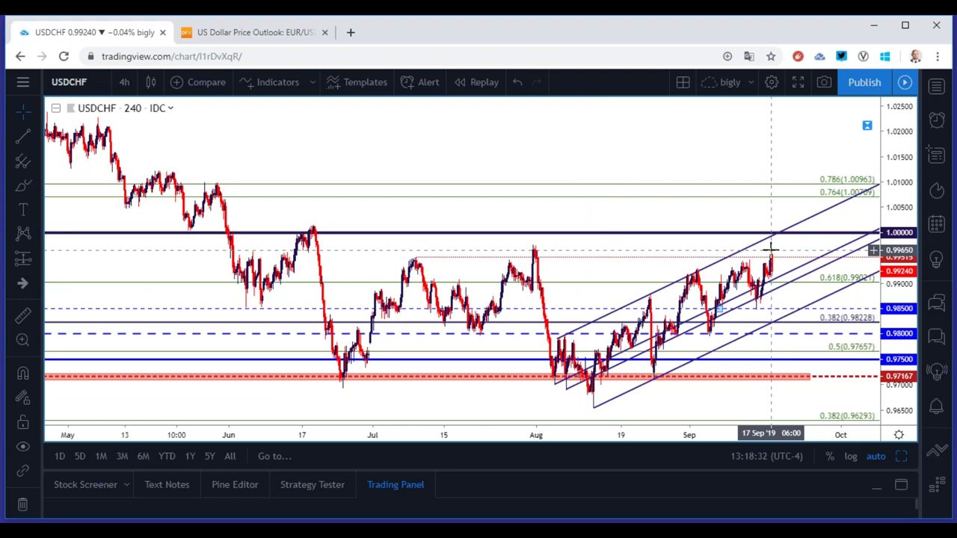
click(124, 82)
click(139, 394)
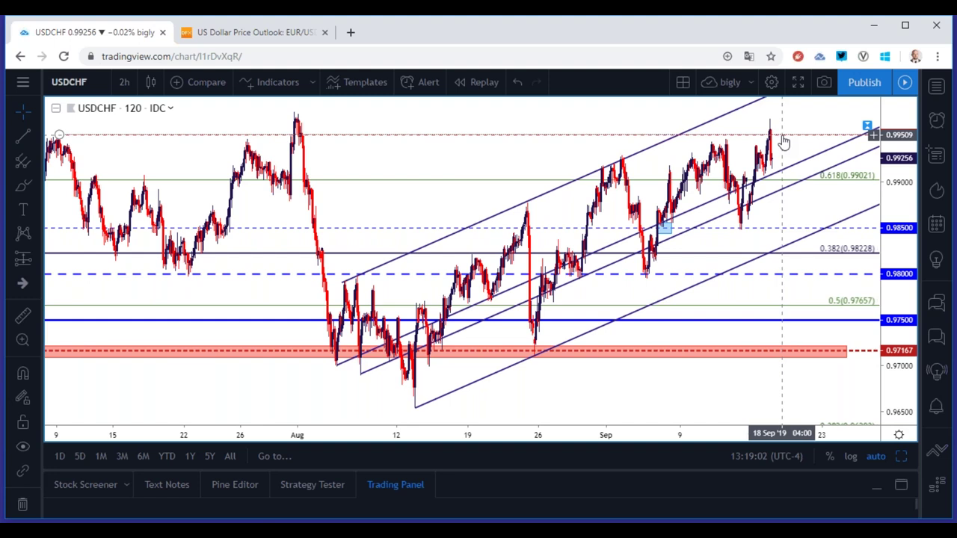
Examine USDCHF's longer 2-hour price history since May around the 1.00000 level and the rising channel
scroll(782, 142, down, 5)
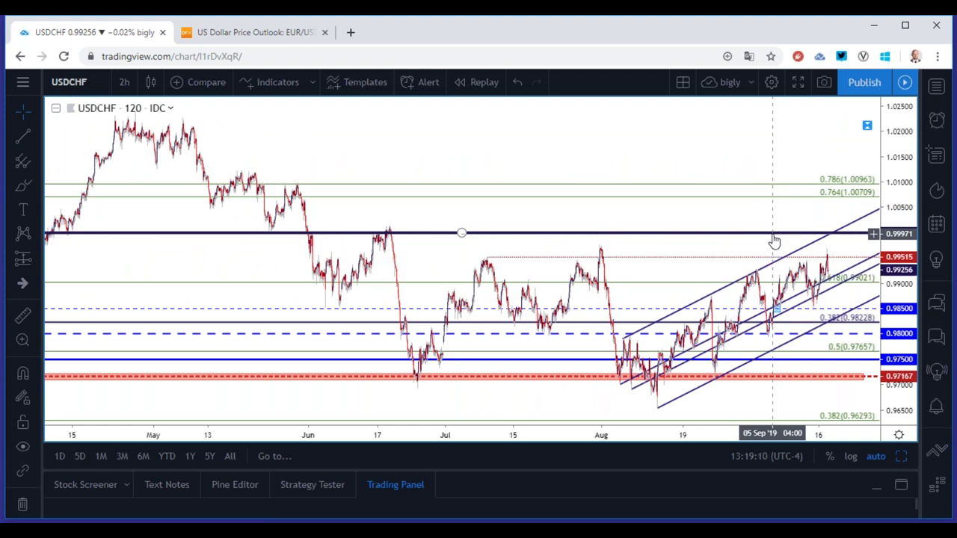
scroll(738, 241, up, 3)
scroll(698, 267, down, 5)
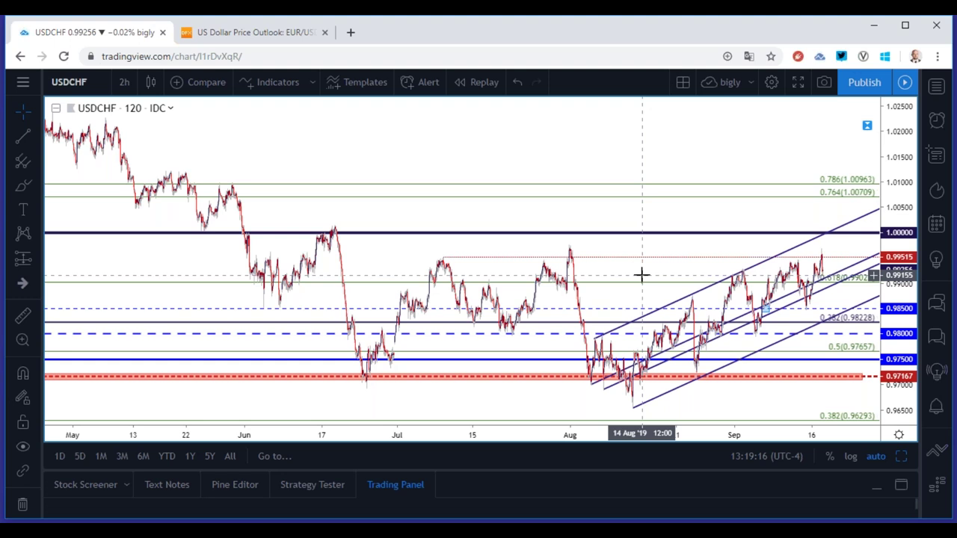
Examine USDCHF's rising channel since August and the 0.99515 level on the 2-hour interval
scroll(642, 275, up, 5)
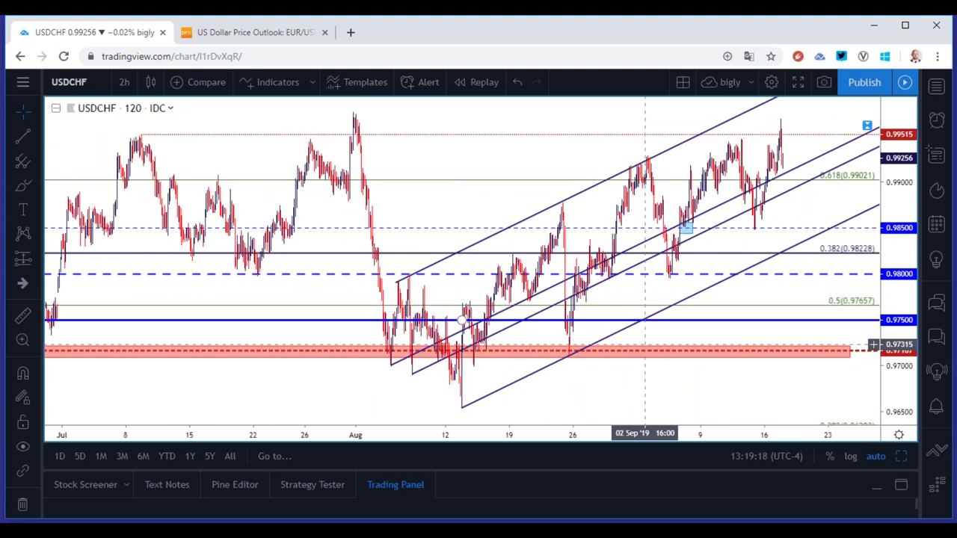
scroll(643, 347, up, 2)
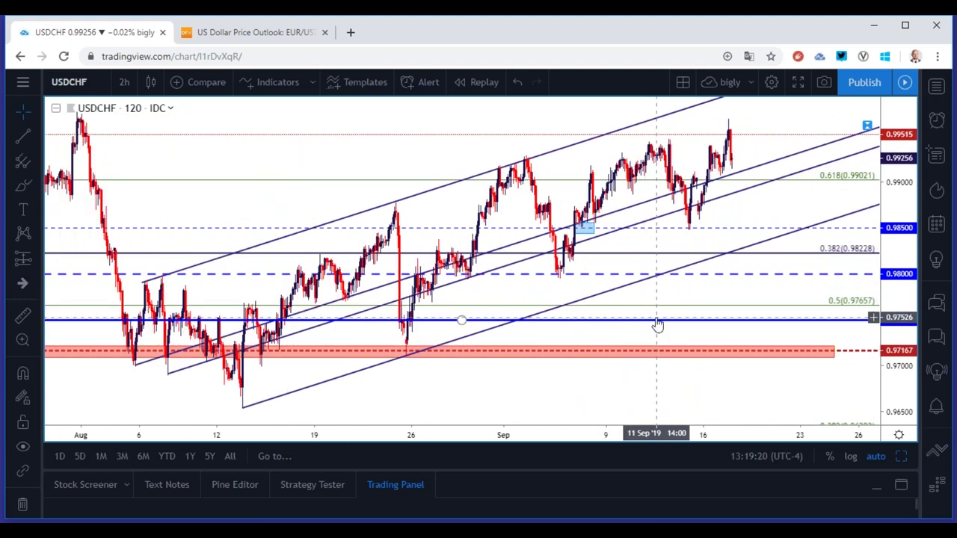
scroll(654, 324, down, 3)
scroll(653, 324, down, 2)
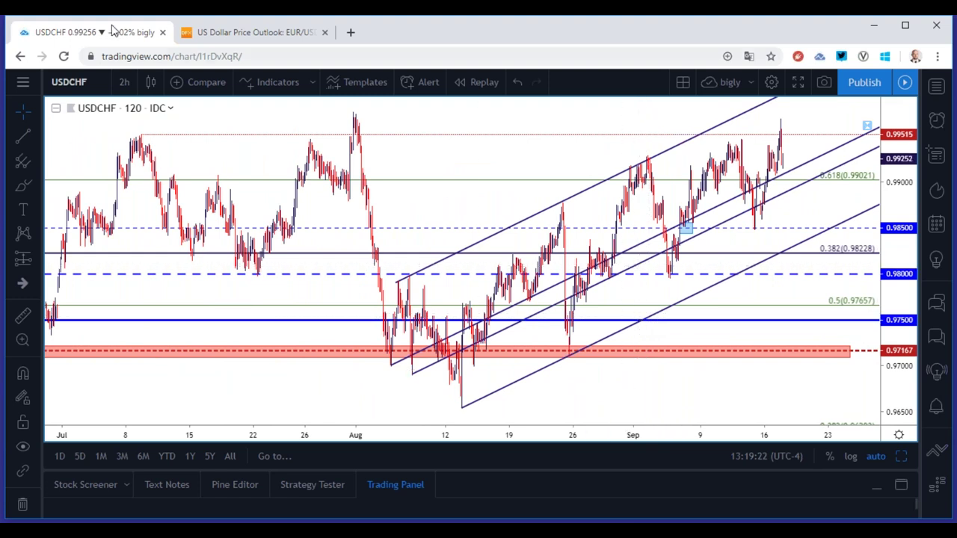
Switch the chart's symbol to AUDUSD, using the ICE forex feed
click(116, 81)
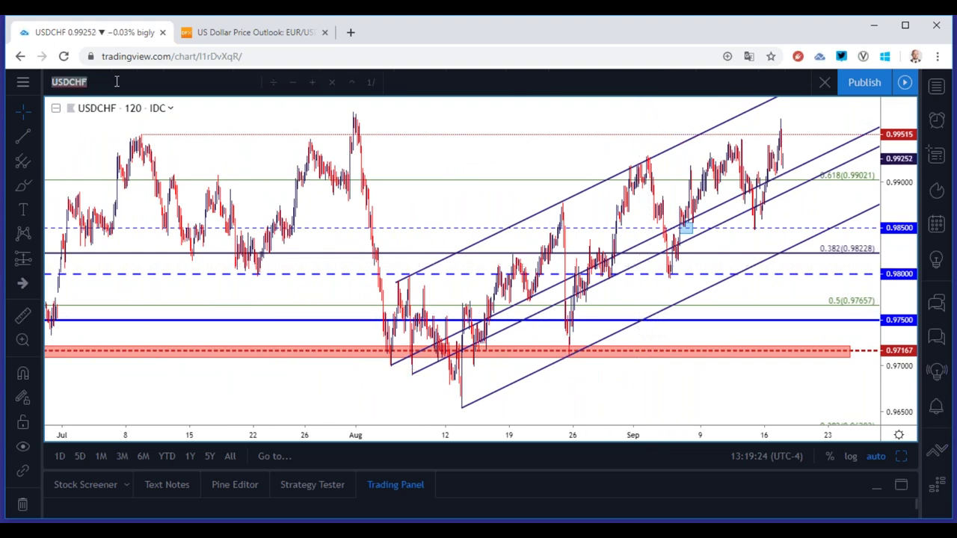
text(AUDUSD)
key(Down)
key(Down)
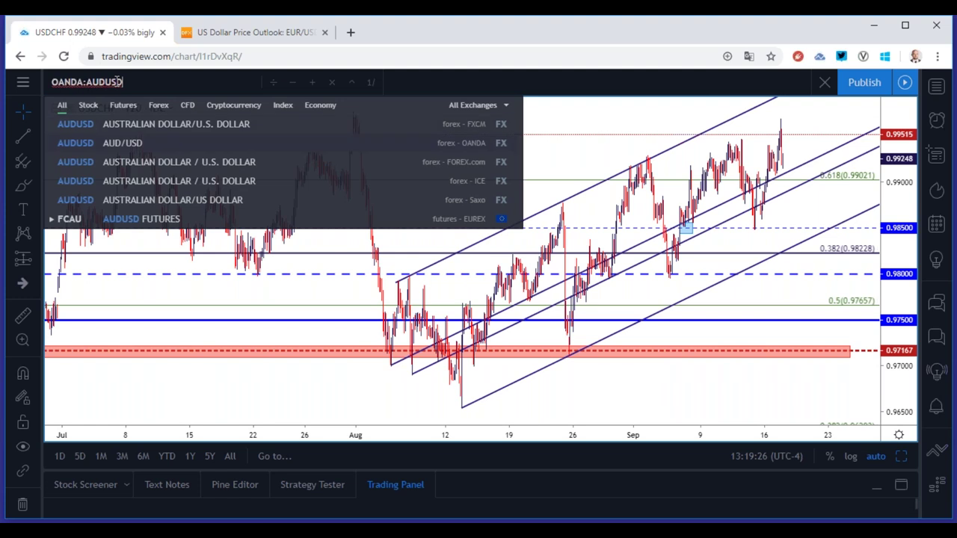
key(Down)
key(Down)
key(Return)
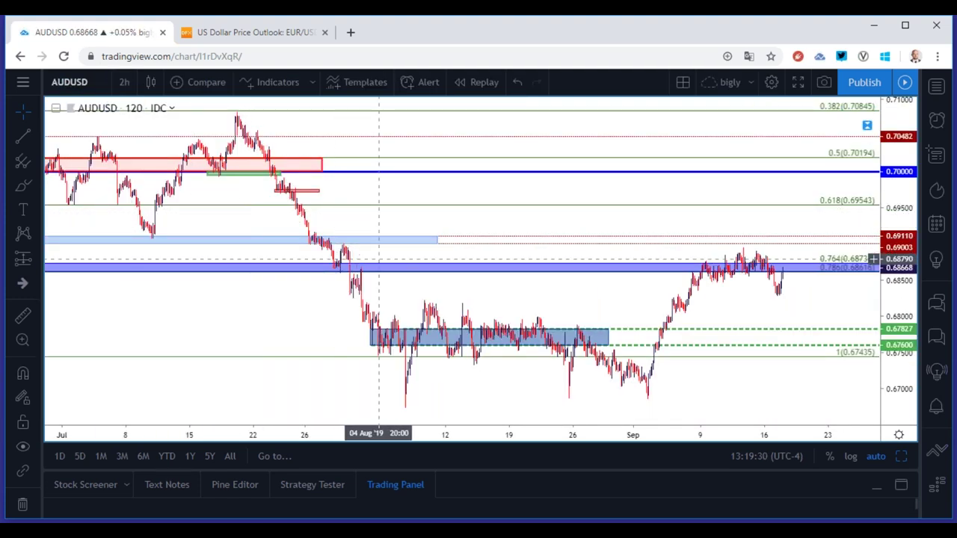
Compare AUDUSD's price around the purple 0.68616–0.68737 zone on the 2-hour and 4-hour intervals
scroll(427, 277, up, 3)
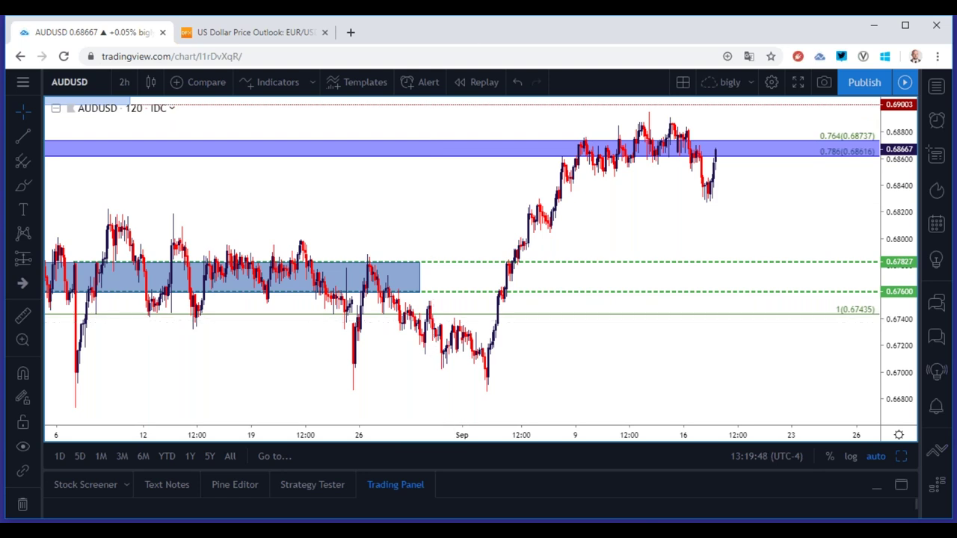
click(124, 82)
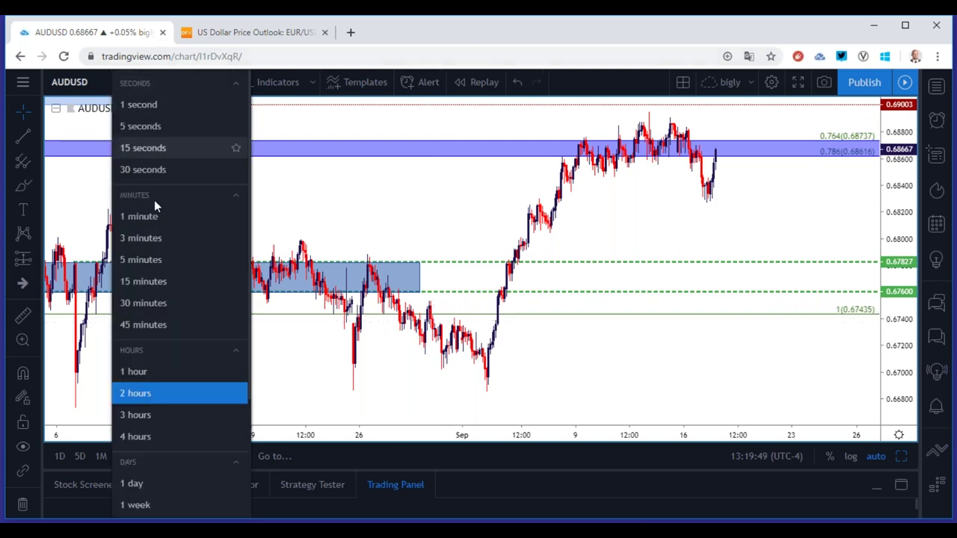
click(168, 445)
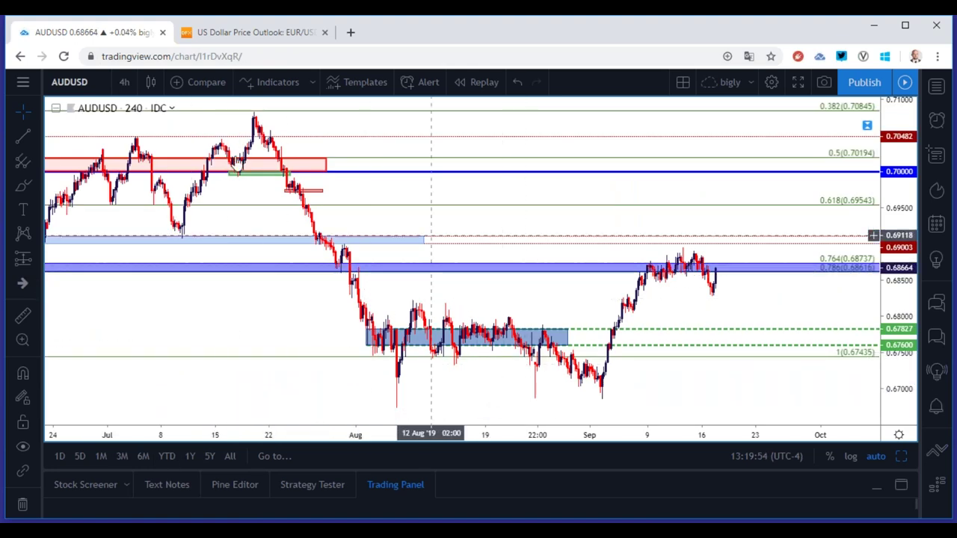
Set AUDUSD to the daily interval and examine the purple zone's price reactions since May and the Fibonacci retracement levels
click(124, 82)
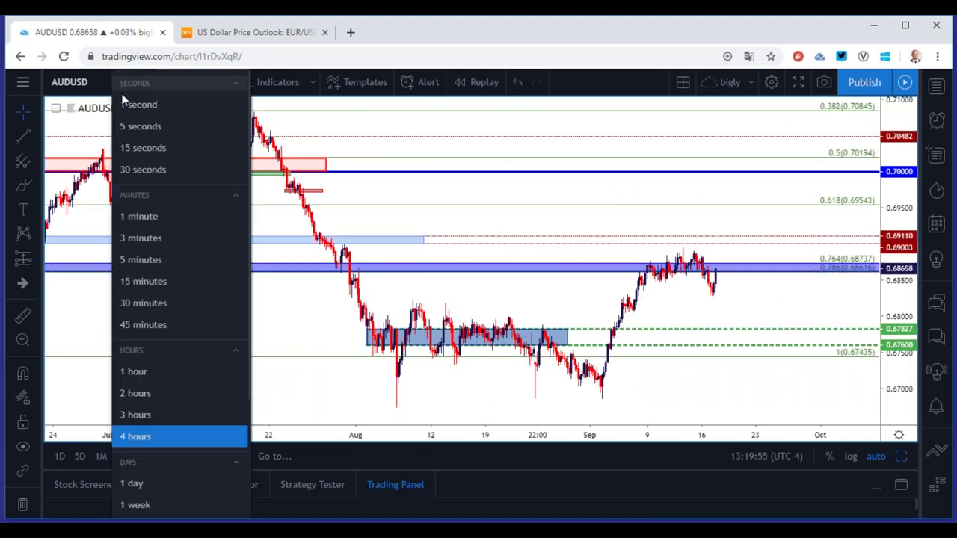
click(141, 482)
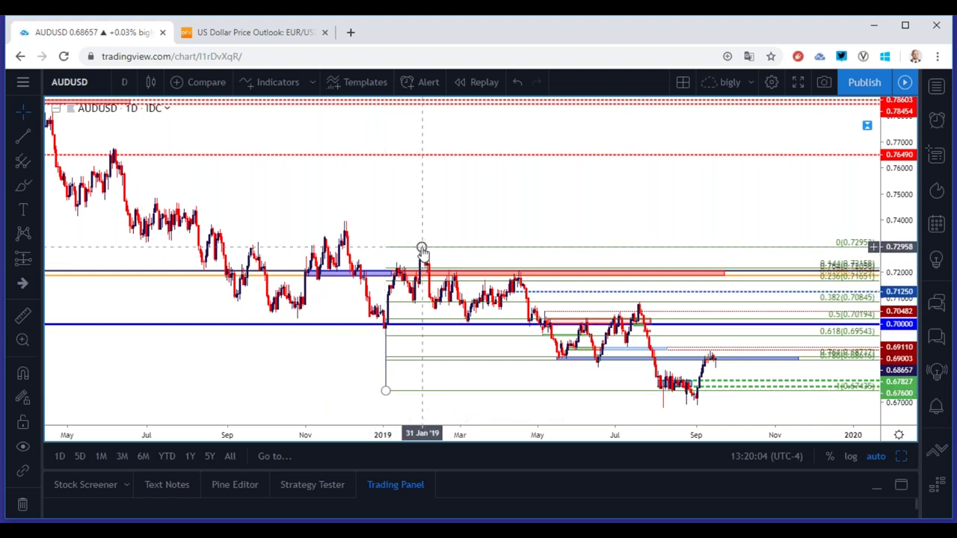
scroll(422, 250, up, 3)
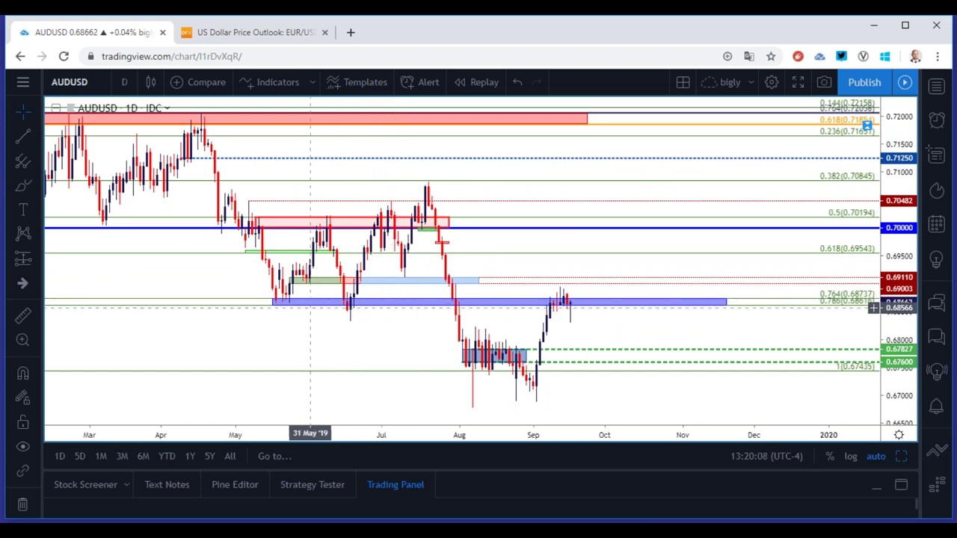
click(348, 308)
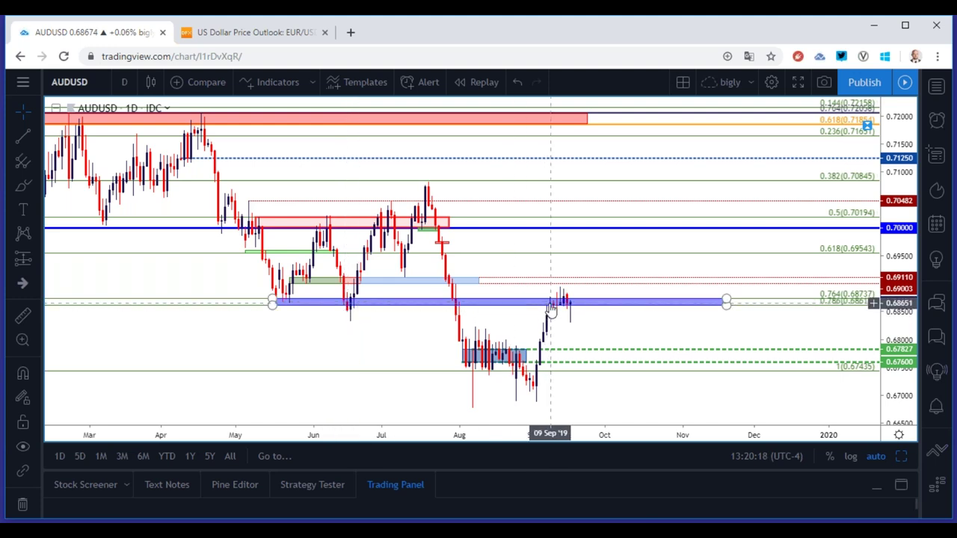
scroll(551, 310, up, 2)
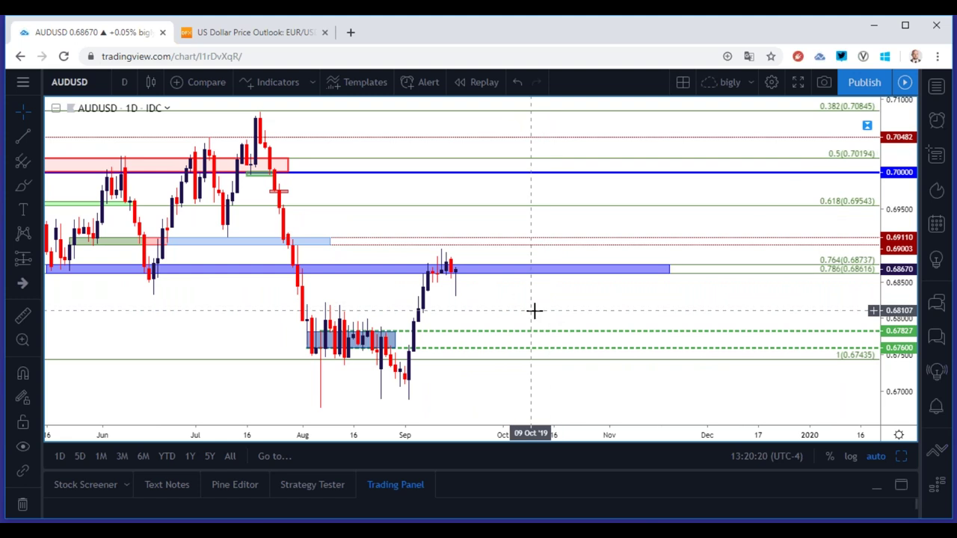
drag(534, 309, 707, 321)
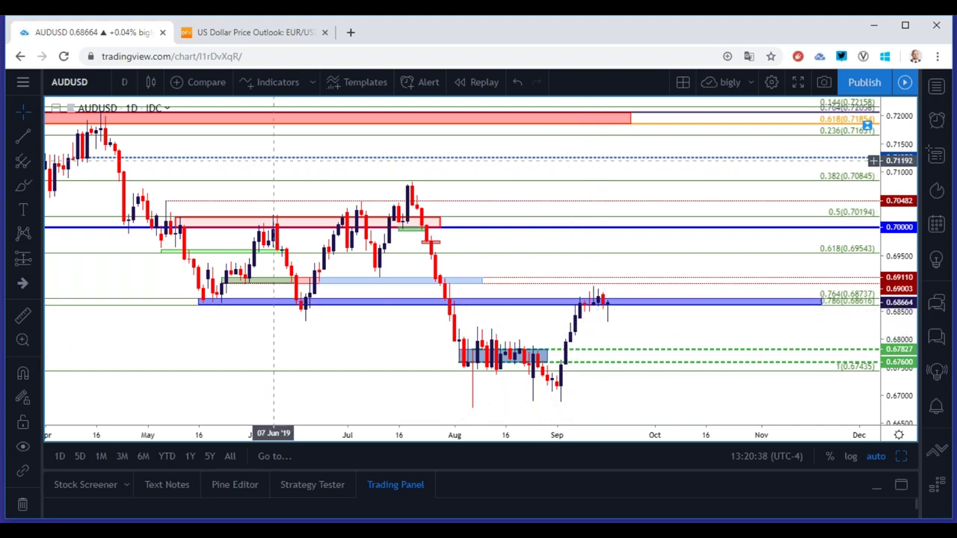
Set AUDUSD to the 4-hour interval and examine price history since late May around the 0.69003 and 0.69110 levels
click(125, 82)
click(170, 435)
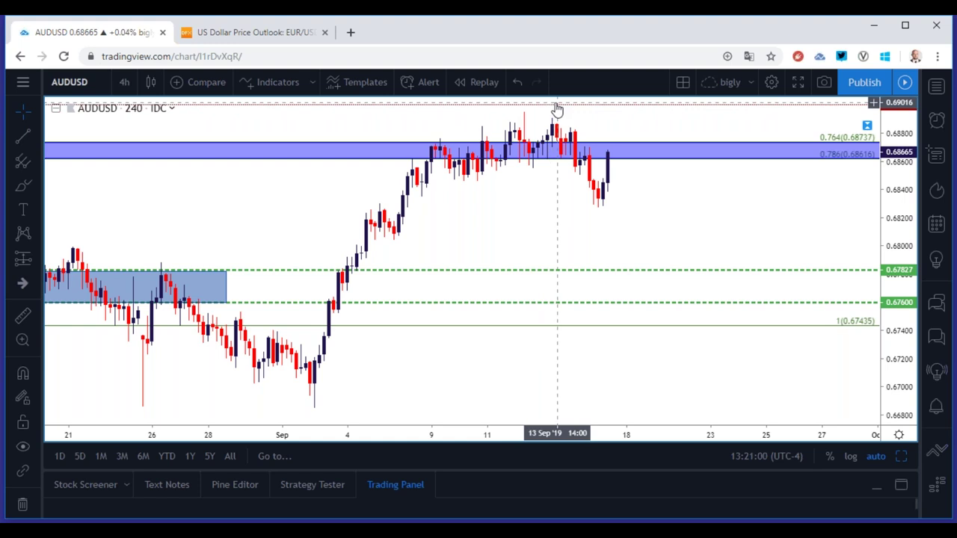
scroll(557, 109, down, 3)
scroll(557, 109, down, 6)
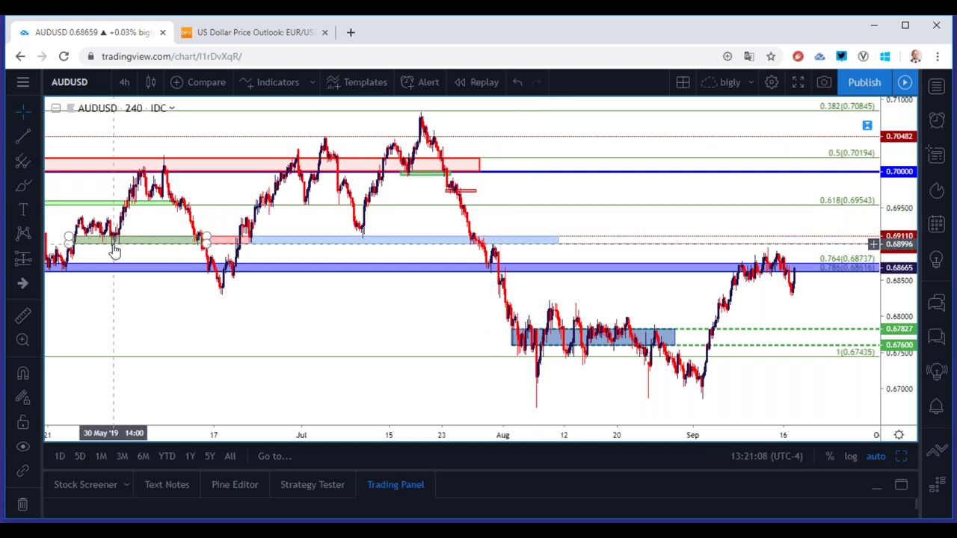
Extend the blue AUDUSD support rectangle between 0.67602 and 0.67820 forward in time to about 1 October 2019
scroll(115, 252, up, 3)
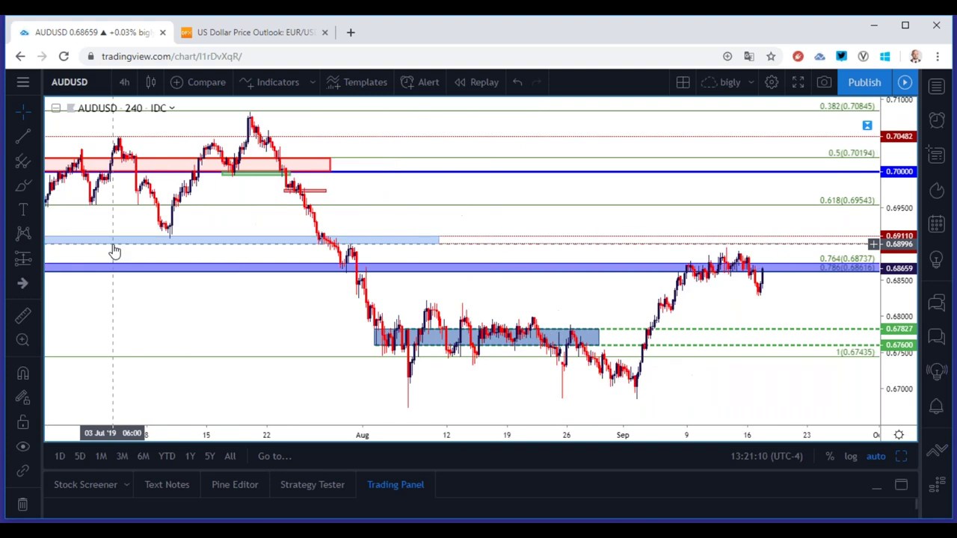
scroll(114, 251, up, 3)
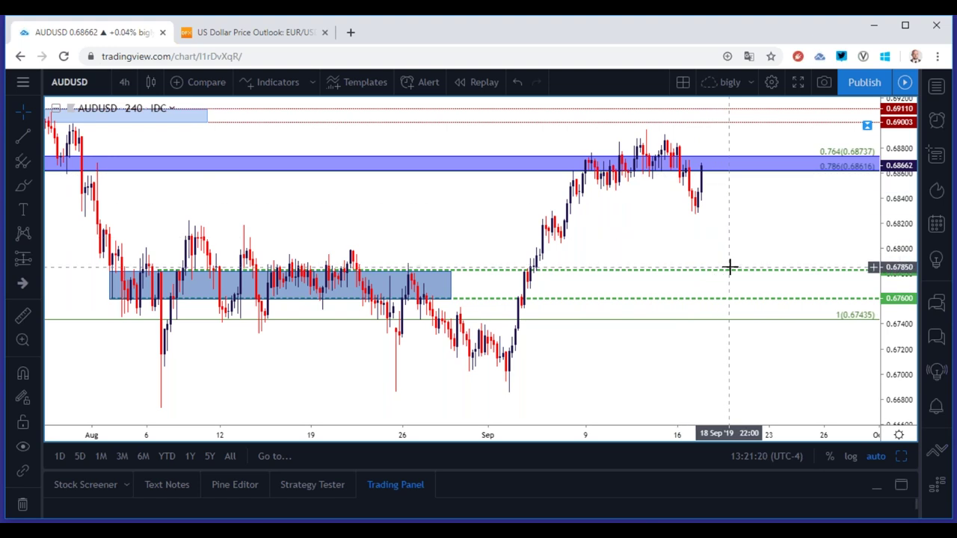
drag(454, 300, 874, 299)
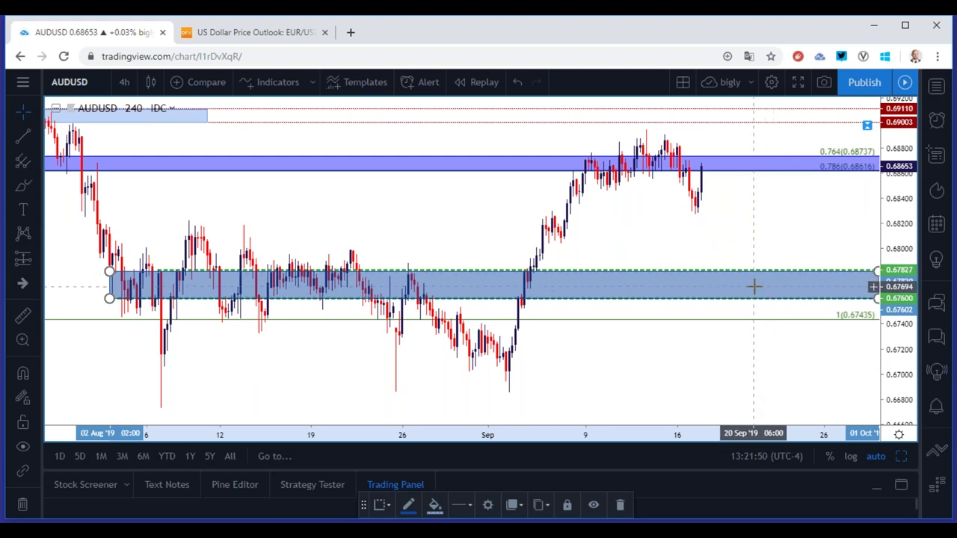
scroll(753, 285, down, 2)
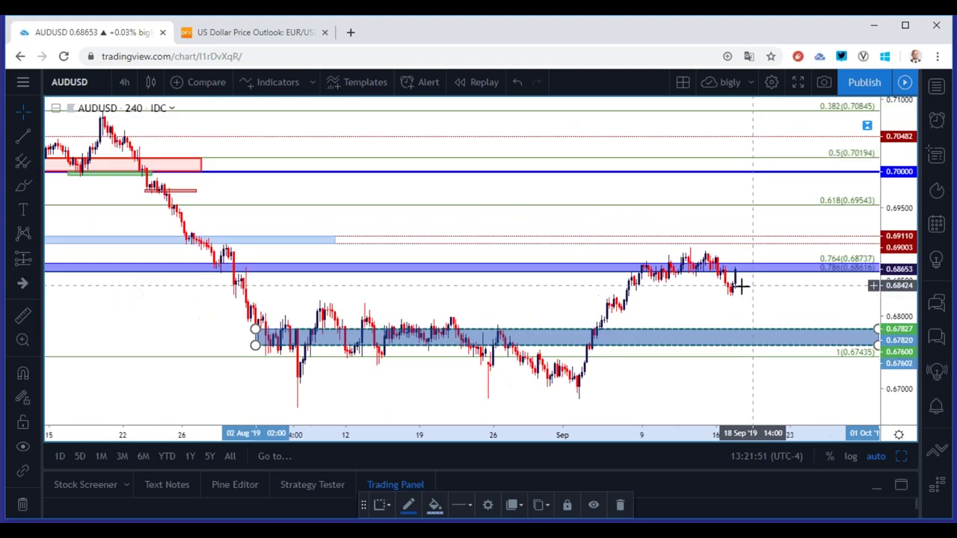
Switch the chart's symbol to NZDUSD, using the ICE forex feed
click(107, 84)
text(NZDUSD)
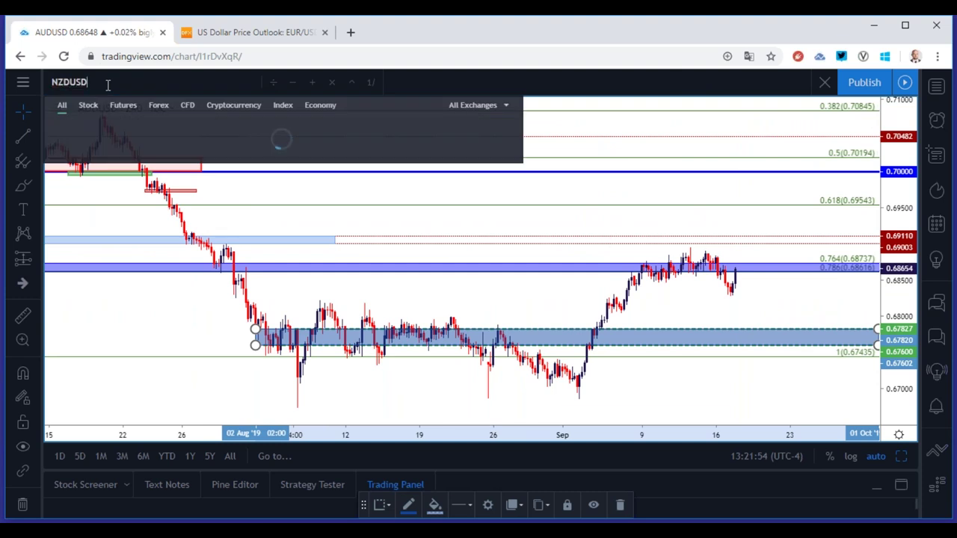
key(Down)
key(Down)
key(Return)
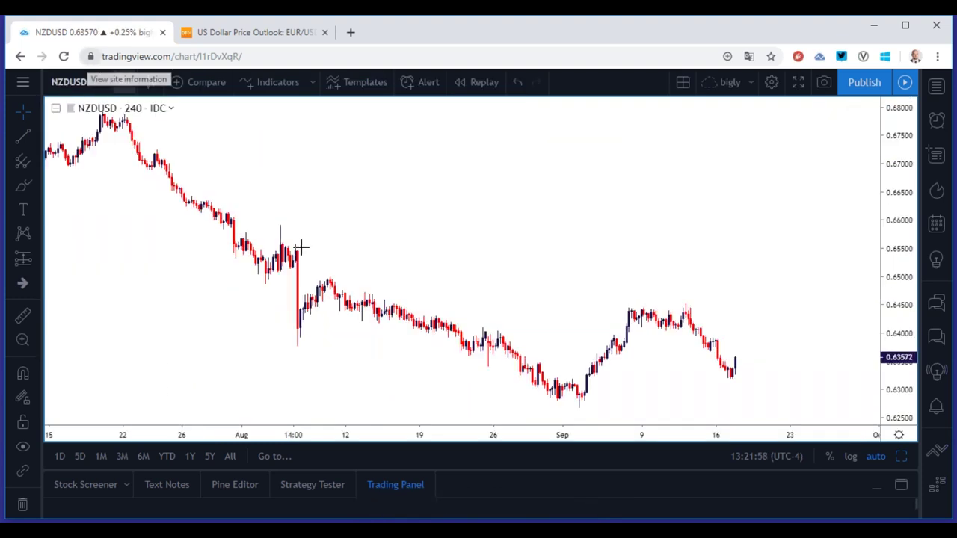
Restore the four-chart layout and maximize the weekly NZDUSD chart, focusing on price since mid-2017
click(902, 456)
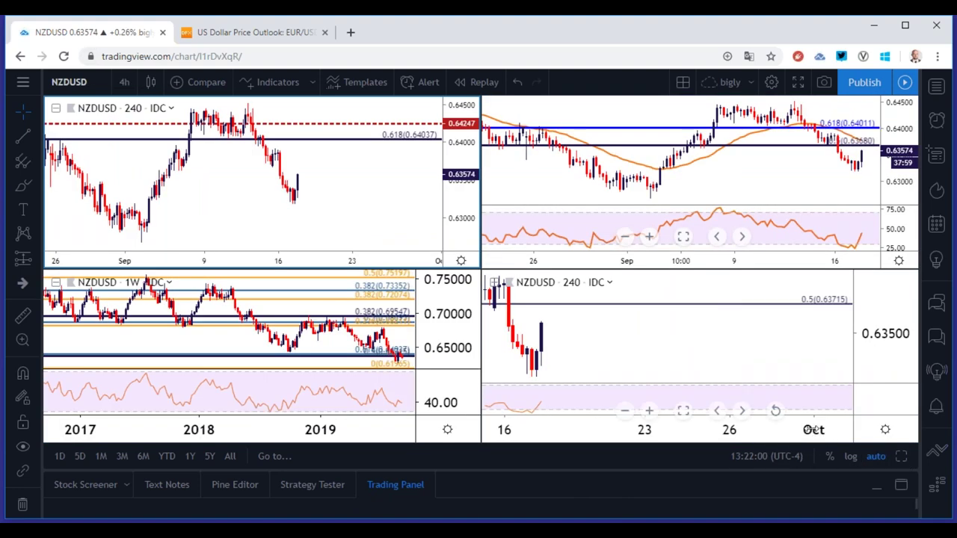
click(404, 348)
click(902, 457)
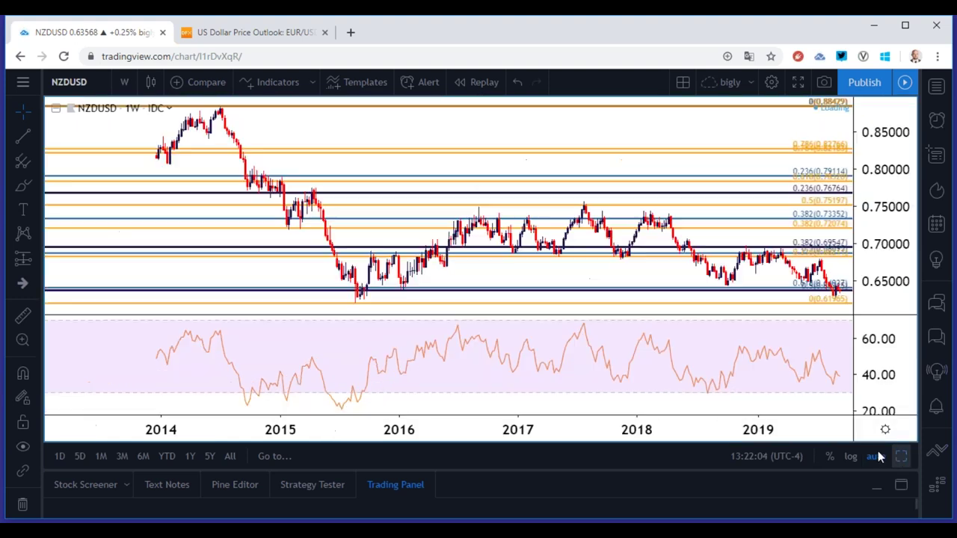
scroll(721, 378, up, 3)
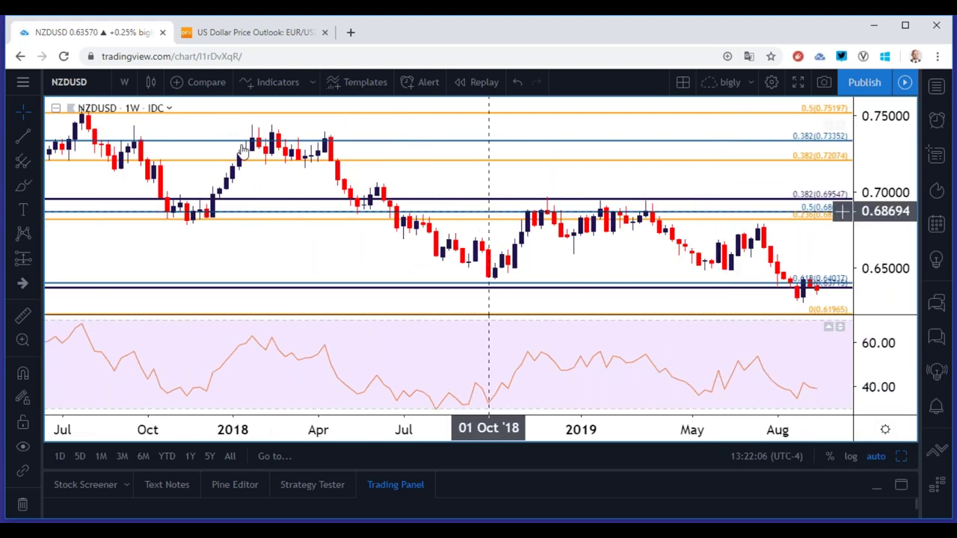
Check recent NZDUSD price on the daily interval, and set the chart to the 4-hour interval
click(124, 82)
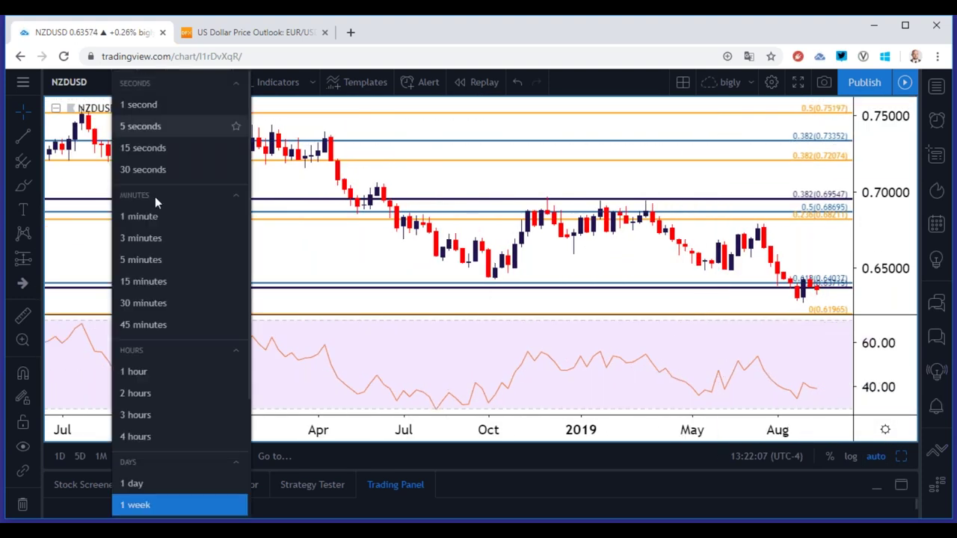
click(155, 482)
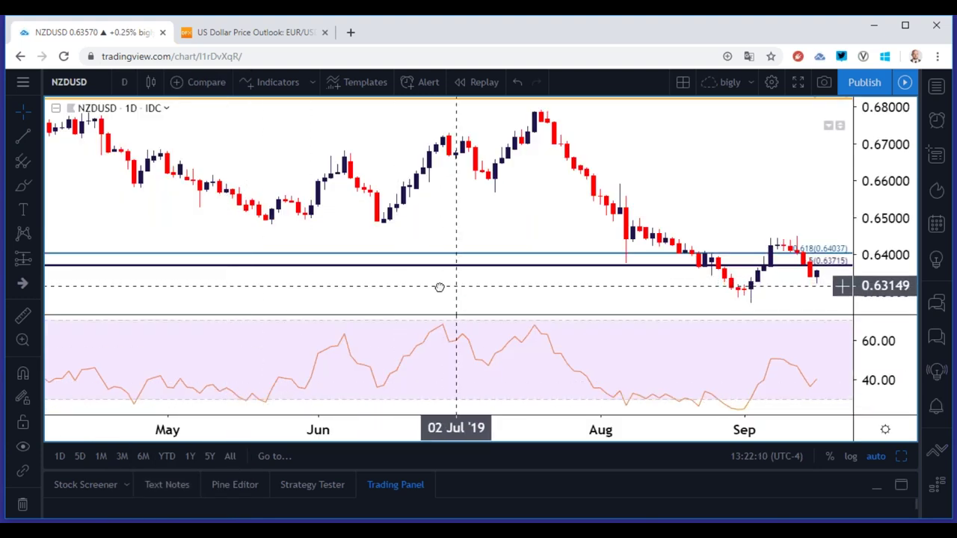
drag(438, 286, 316, 279)
click(124, 82)
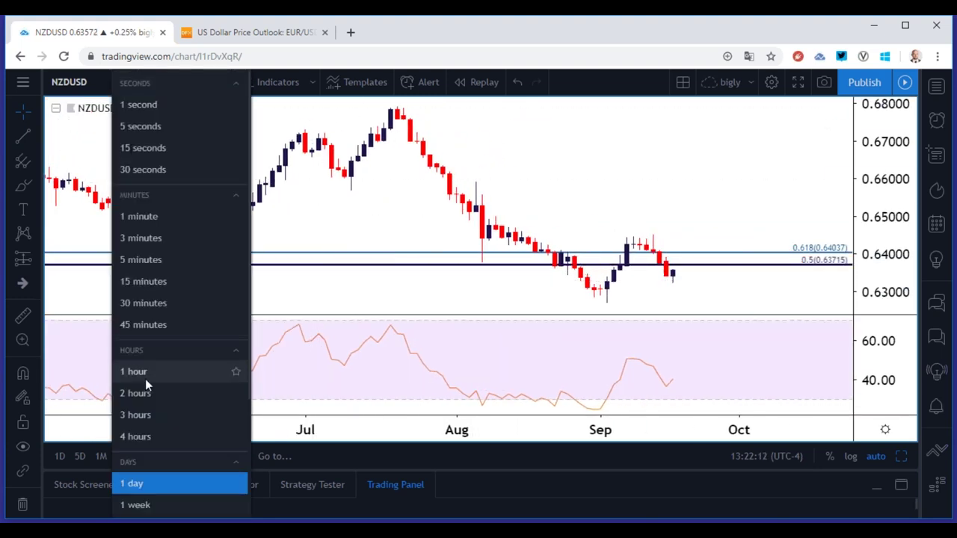
click(154, 437)
Examine NZDUSD's 4-hour price reactions since late July around the 0.64037 and 0.63715 Fibonacci levels
scroll(489, 222, down, 3)
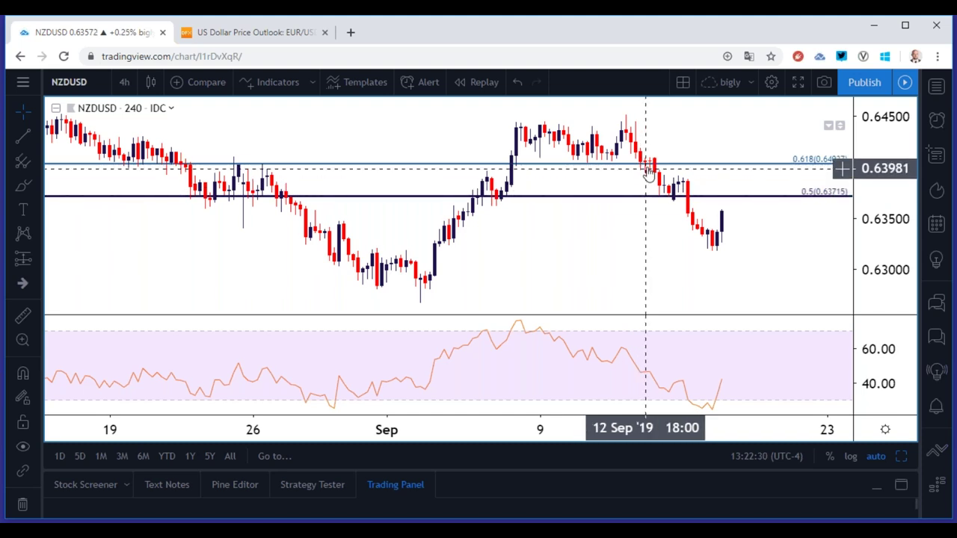
scroll(624, 192, down, 3)
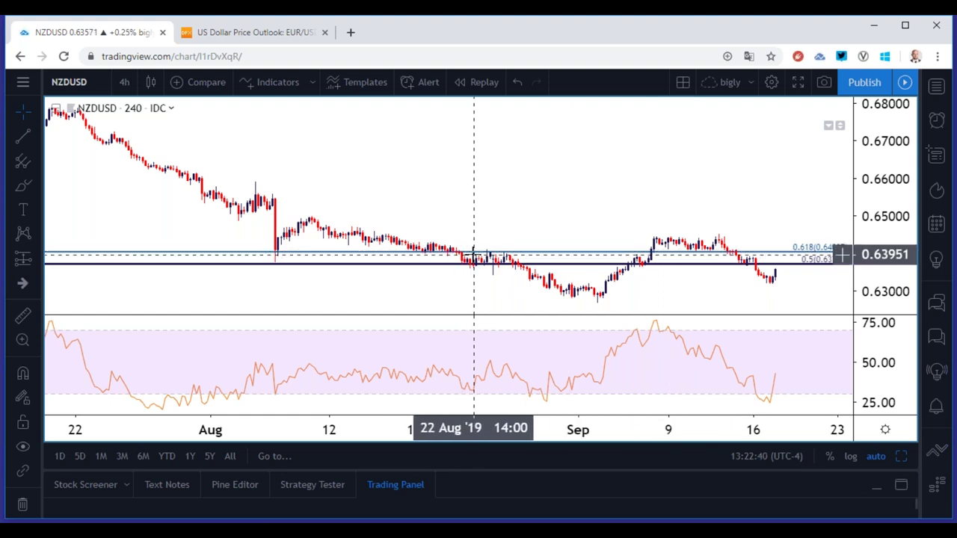
scroll(474, 255, up, 3)
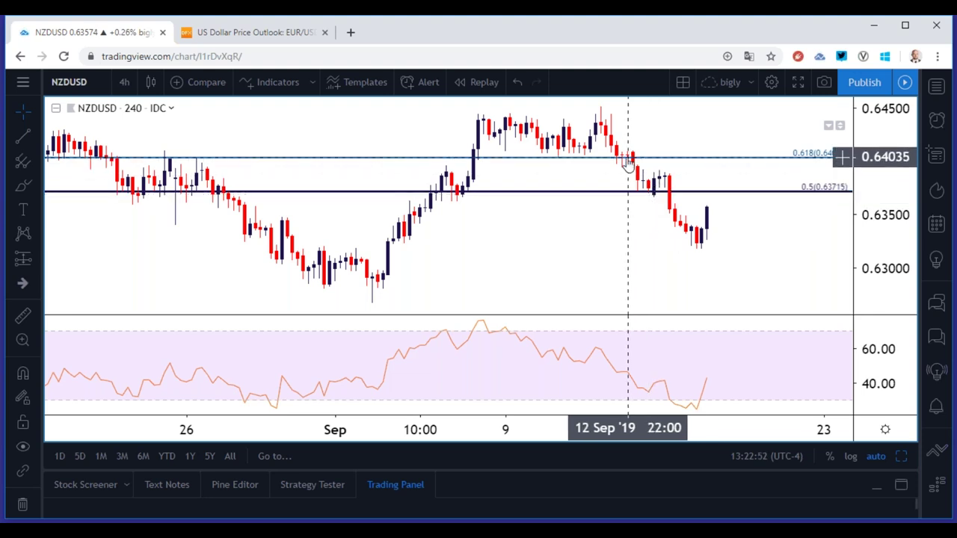
Draw a rectangle spanning the zone between the 0.618 (0.64037) and 0.5 (0.63715) Fibonacci levels, from 9 to 23 September 2019
scroll(519, 199, down, 3)
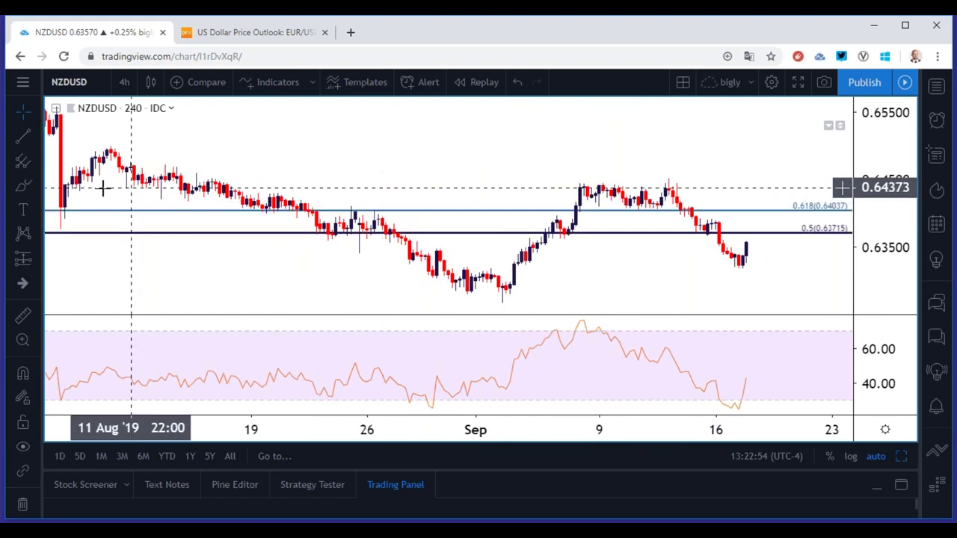
click(36, 185)
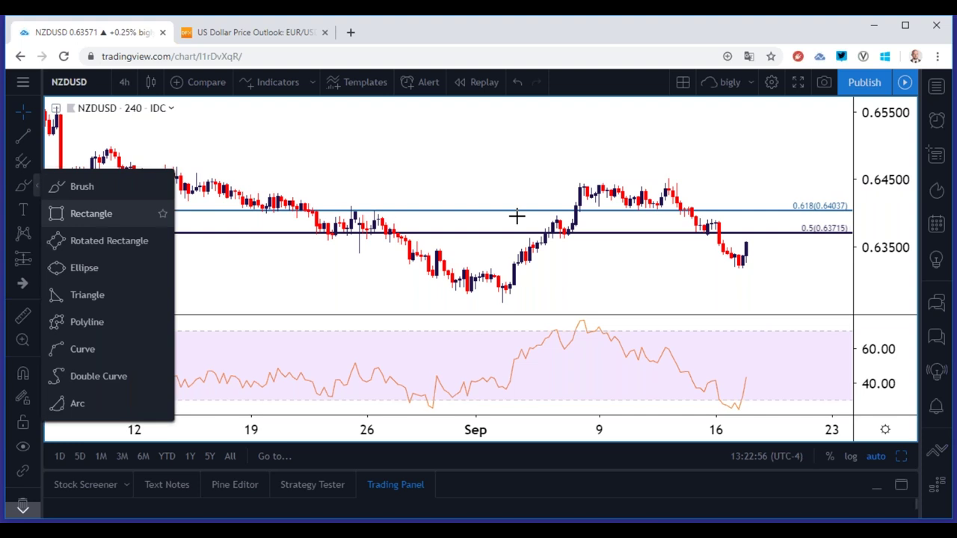
click(92, 214)
click(618, 212)
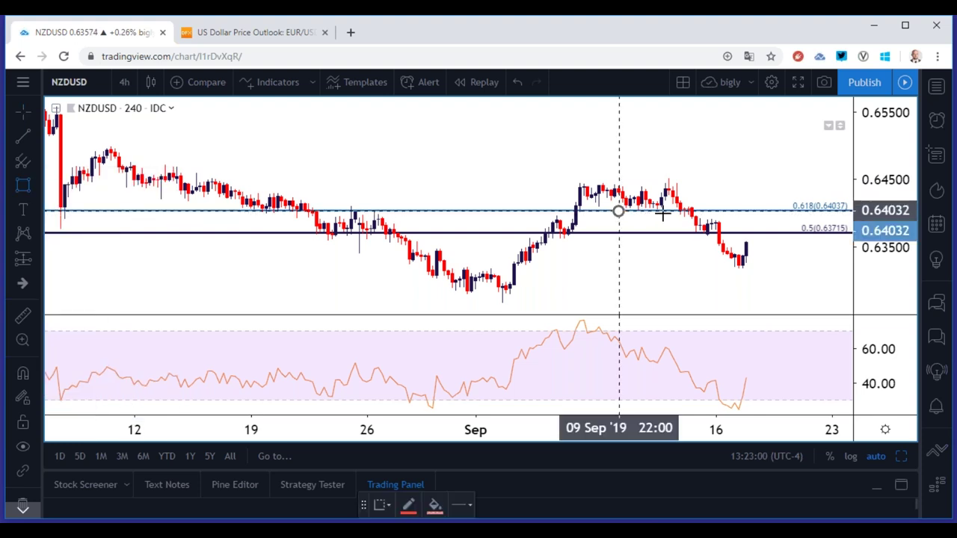
click(850, 233)
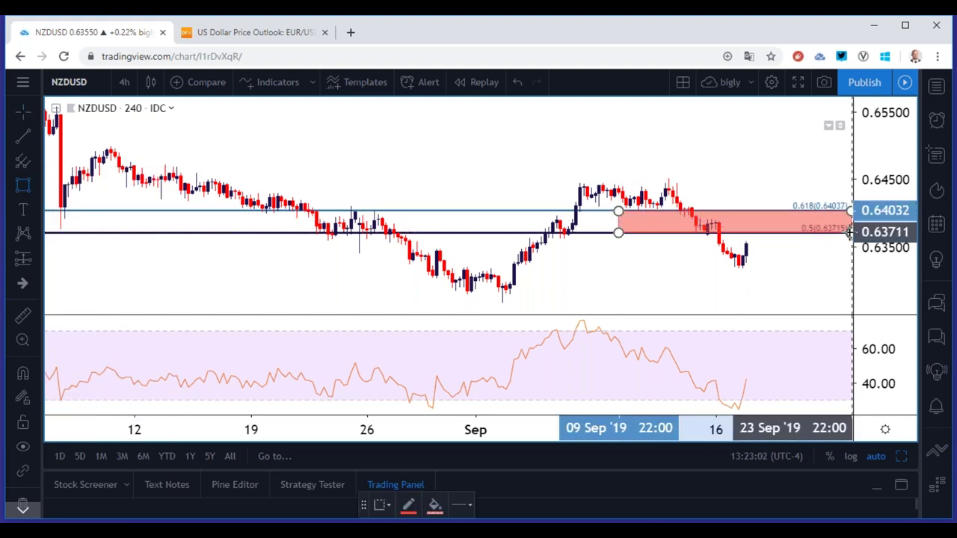
click(850, 233)
click(798, 181)
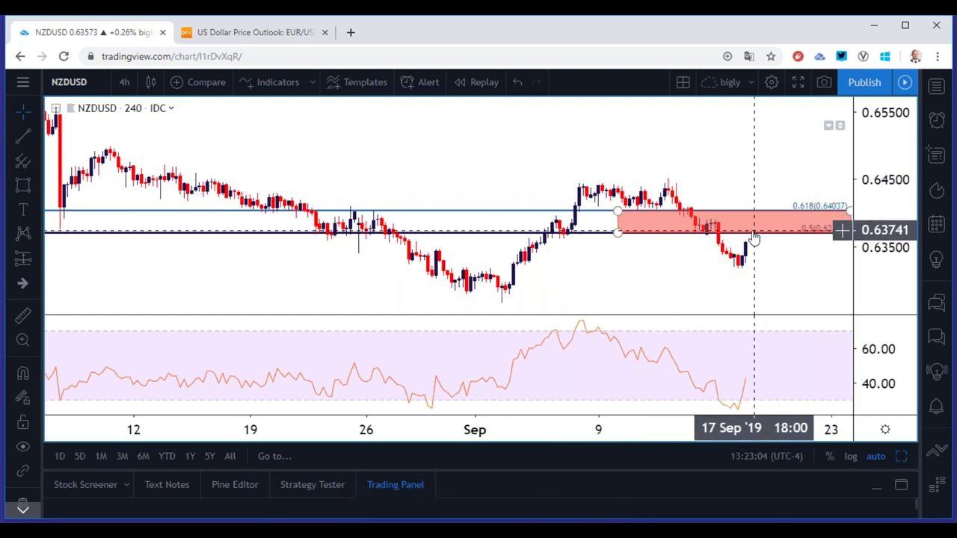
click(735, 173)
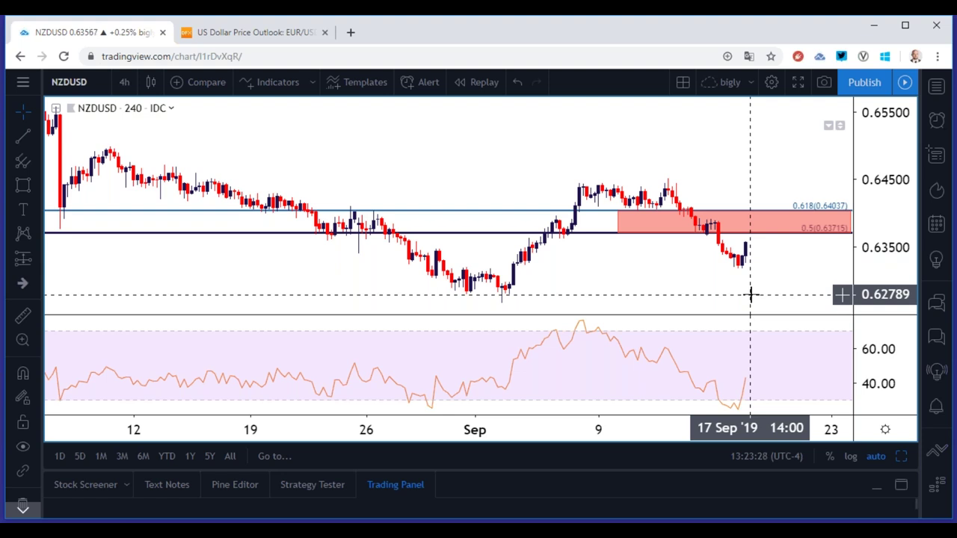
Set the NZDUSD chart to the weekly interval and review long-term price against the Fibonacci levels, focusing on the period since 2014
scroll(750, 294, down, 5)
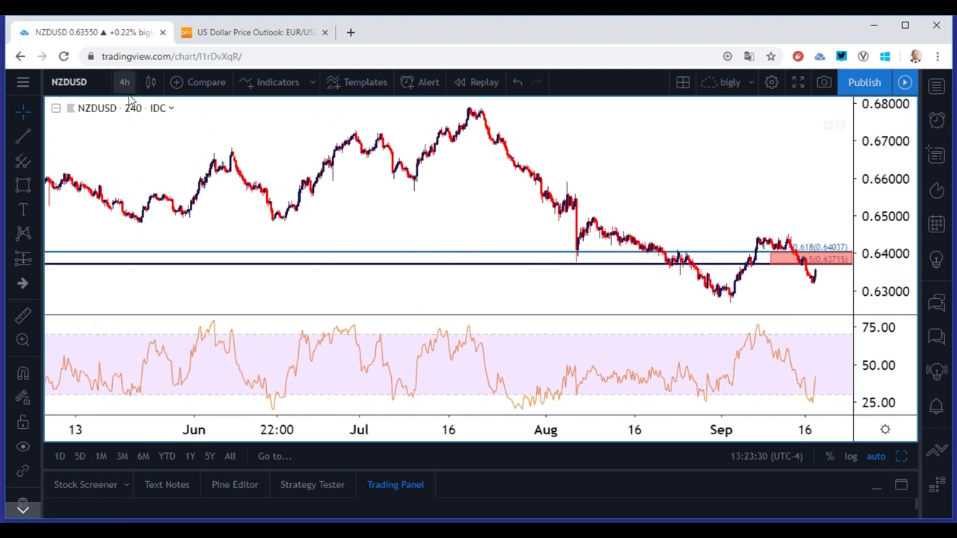
click(124, 84)
click(175, 502)
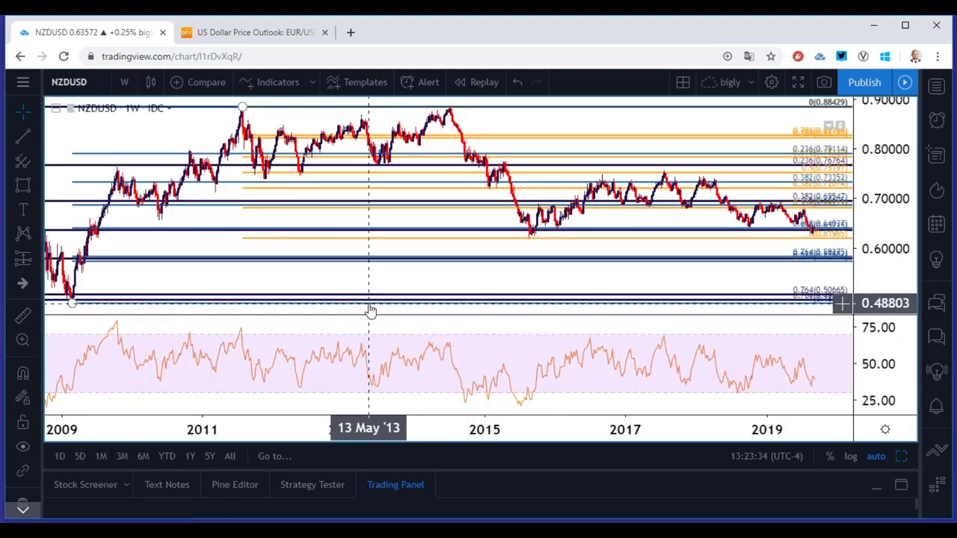
scroll(371, 311, up, 3)
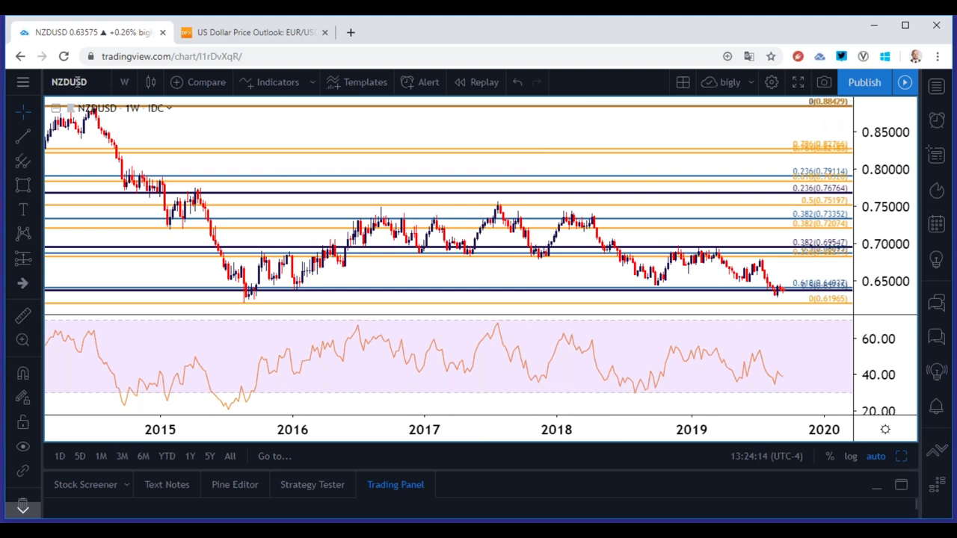
Switch the chart's symbol to USDJPY, using the ICE forex feed
click(103, 82)
text(USDJPY)
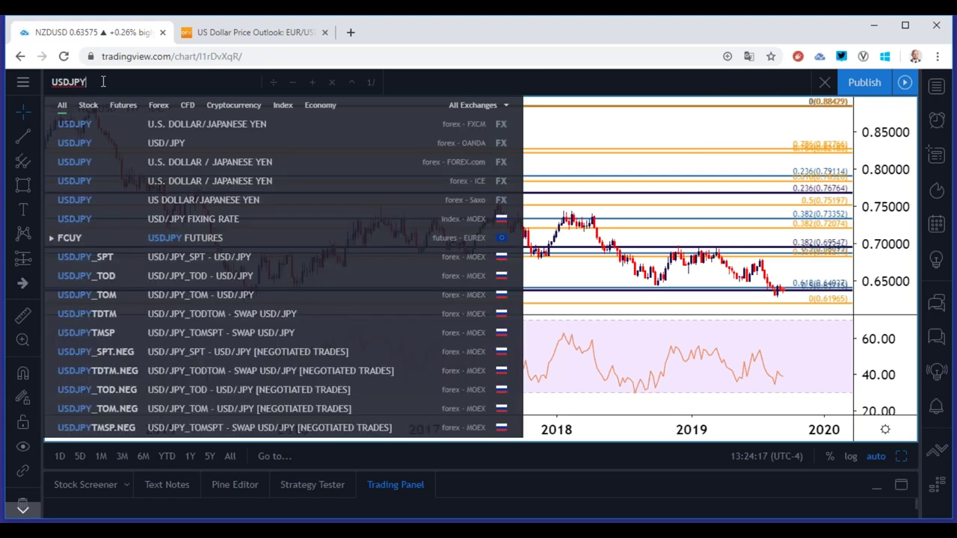
key(Home)
text(FOREXCOM:)
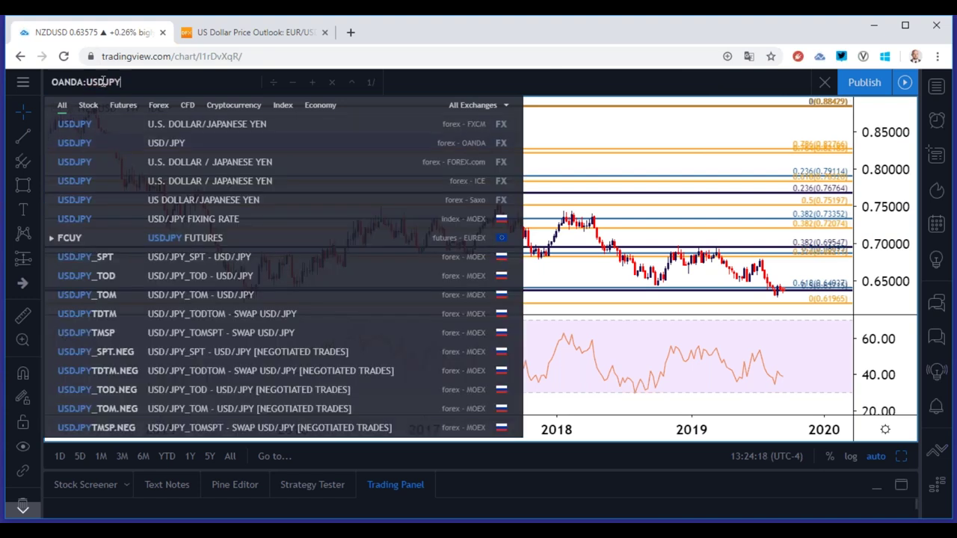
key(Return)
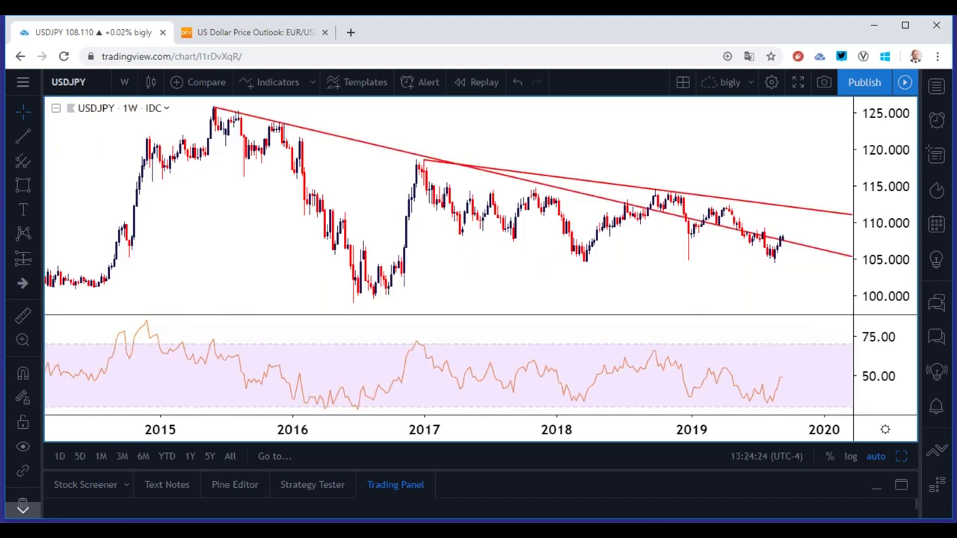
Restore the four-chart layout and maximize the 4-hour USDJPY chart that has the rising red trendline
click(901, 457)
click(363, 207)
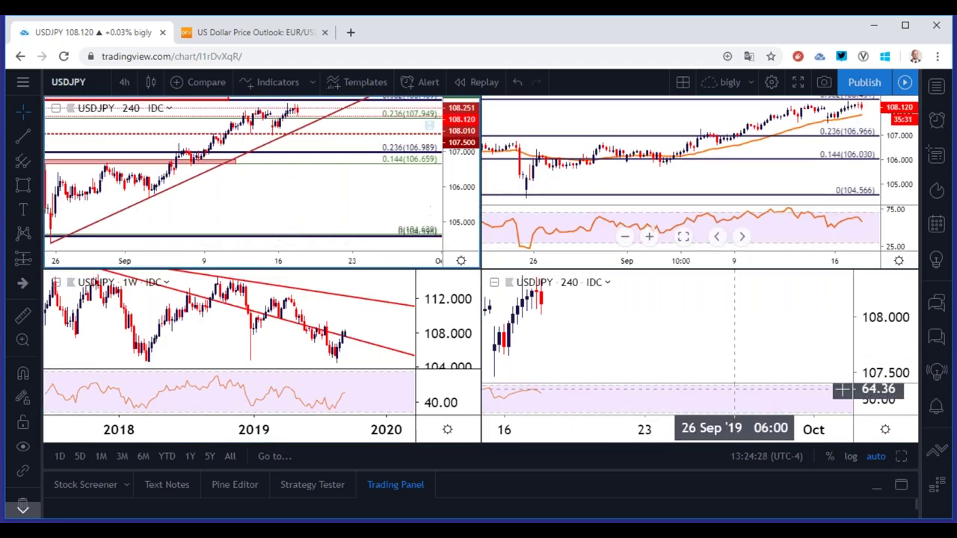
click(900, 457)
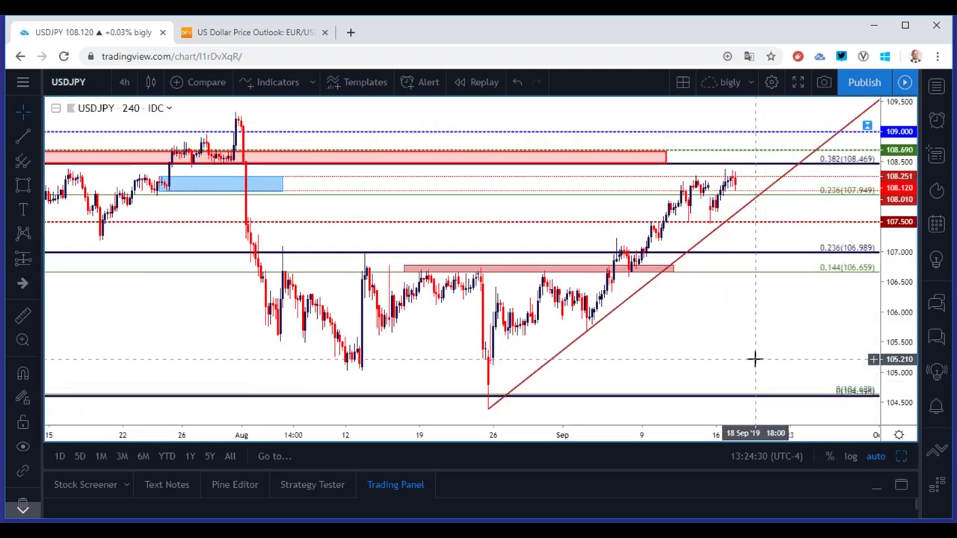
Extend the red zone between 108.469 and 108.690 on the USDJPY chart forward to about 1 October 2019
scroll(746, 364, up, 2)
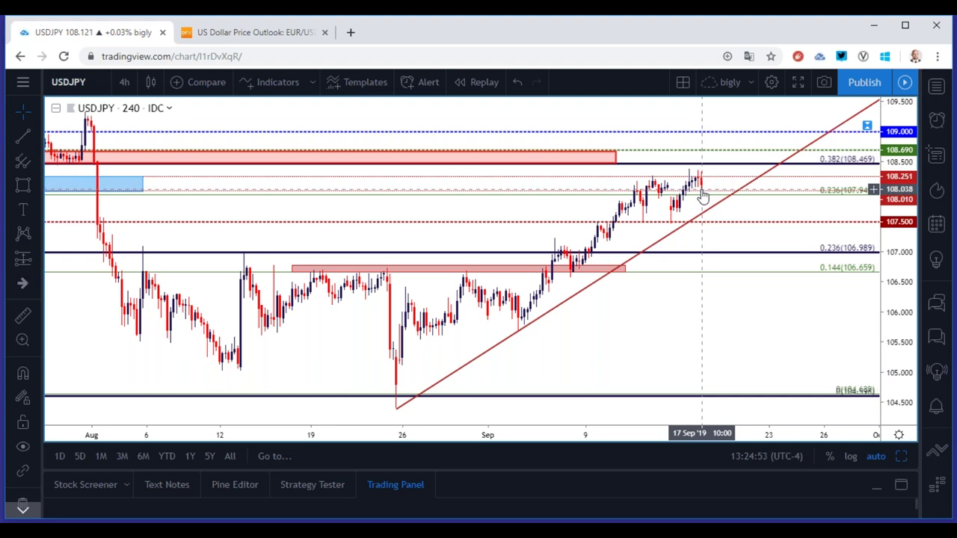
scroll(701, 190, down, 5)
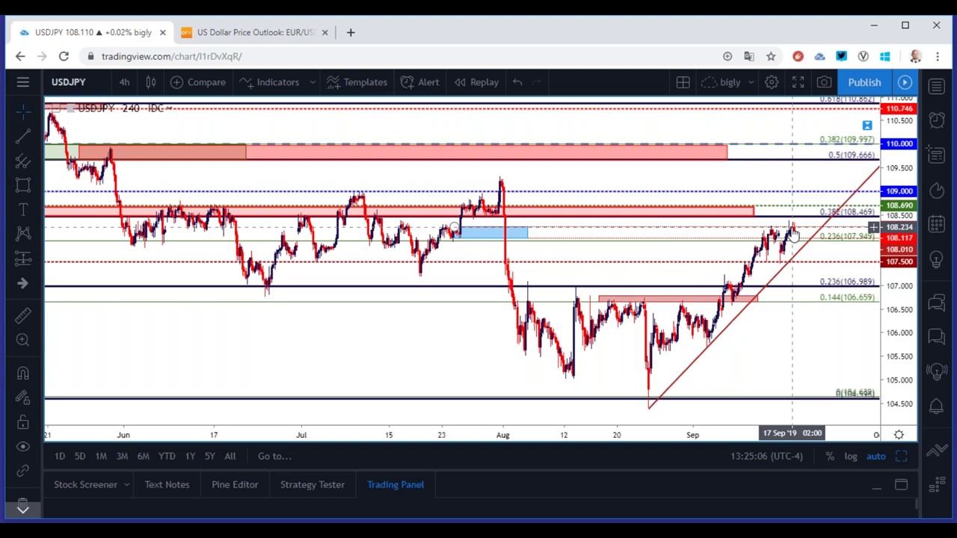
drag(753, 209, 880, 212)
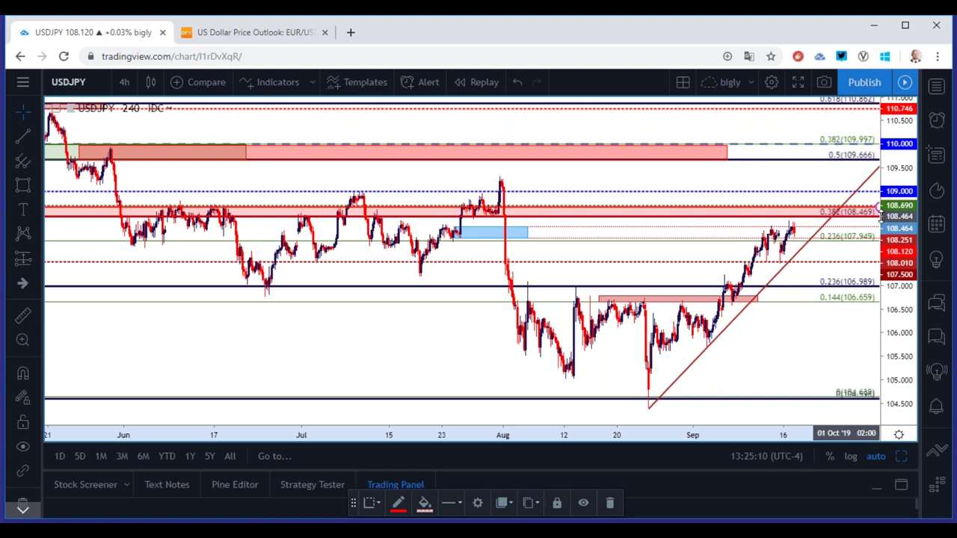
click(805, 193)
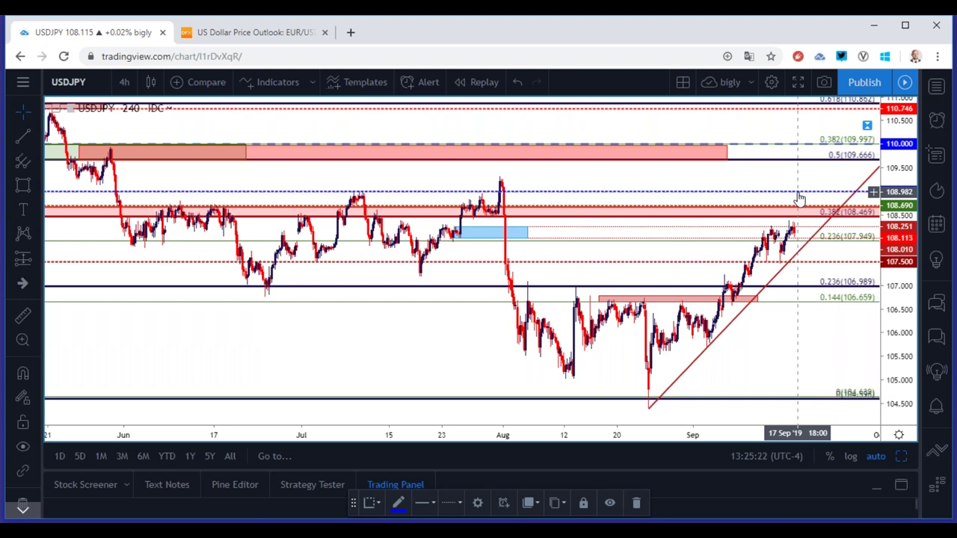
Examine USDJPY's 4-hour price against the rising trendline, the 107.500 support and the levels at 109.000 and 110.000
scroll(799, 199, down, 3)
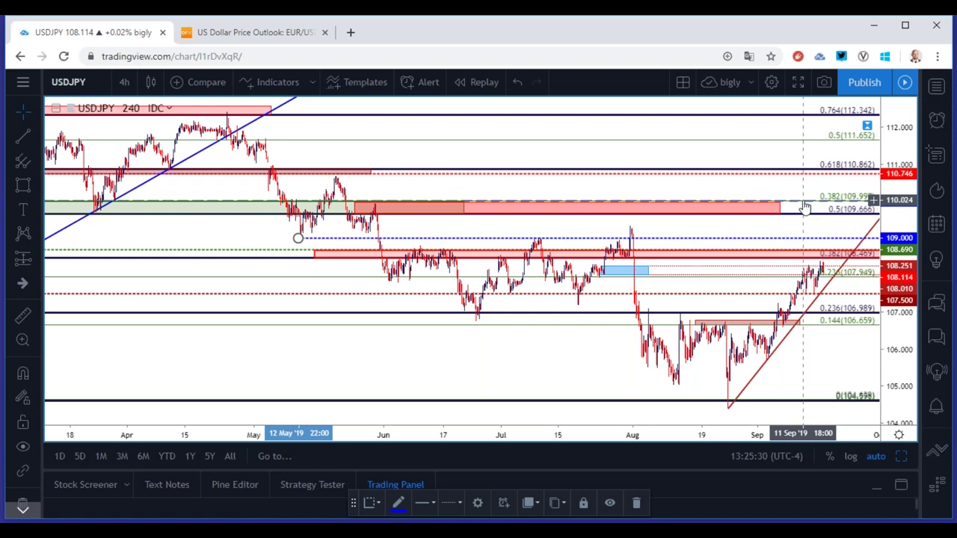
scroll(804, 206, up, 3)
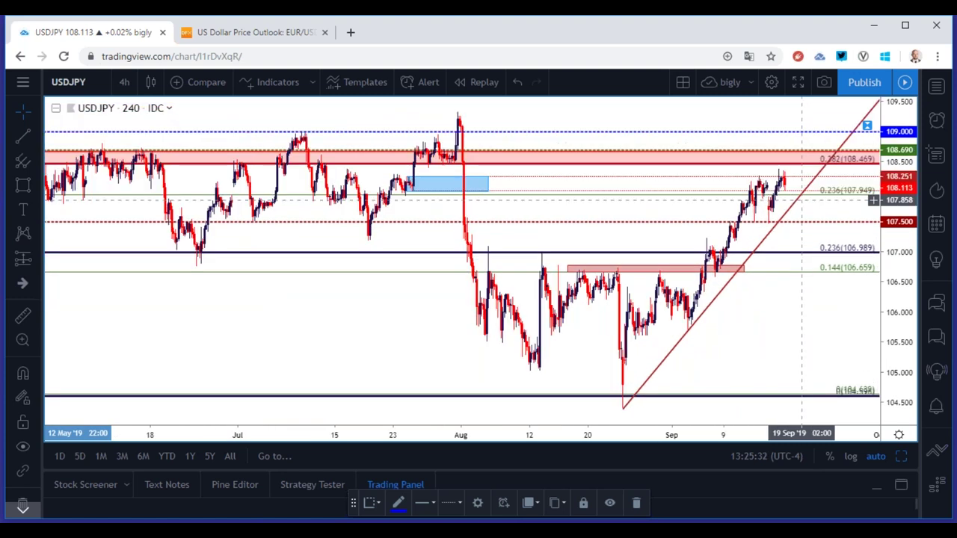
scroll(782, 202, up, 2)
scroll(781, 202, up, 5)
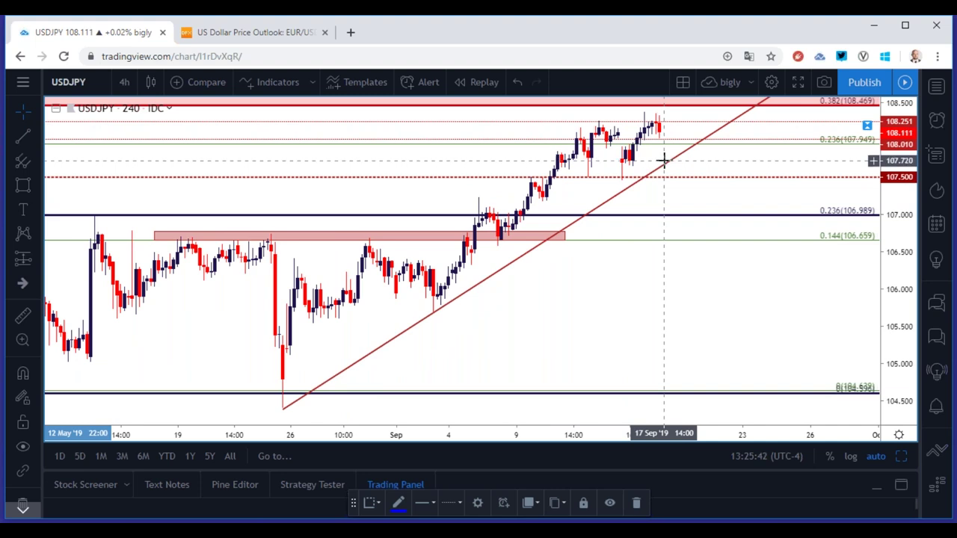
scroll(663, 159, down, 2)
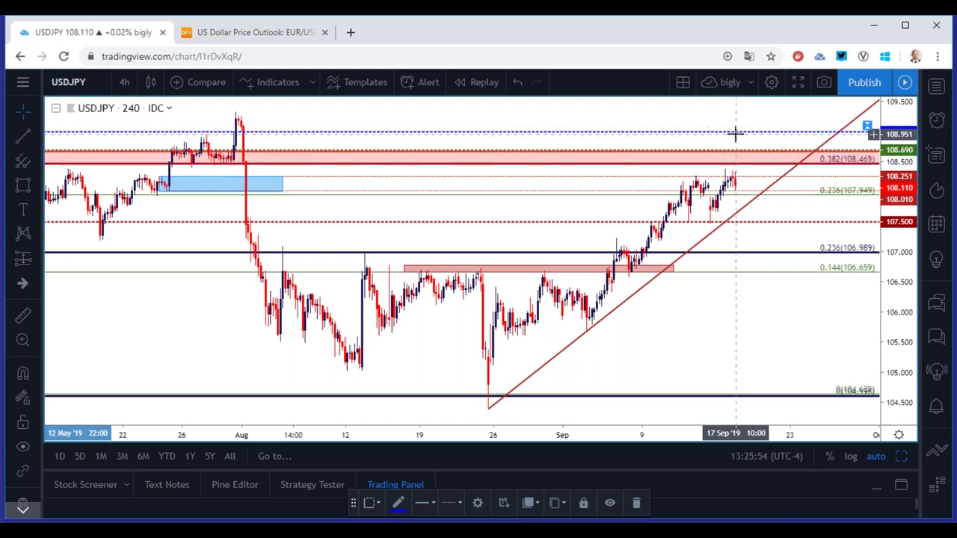
scroll(735, 135, down, 3)
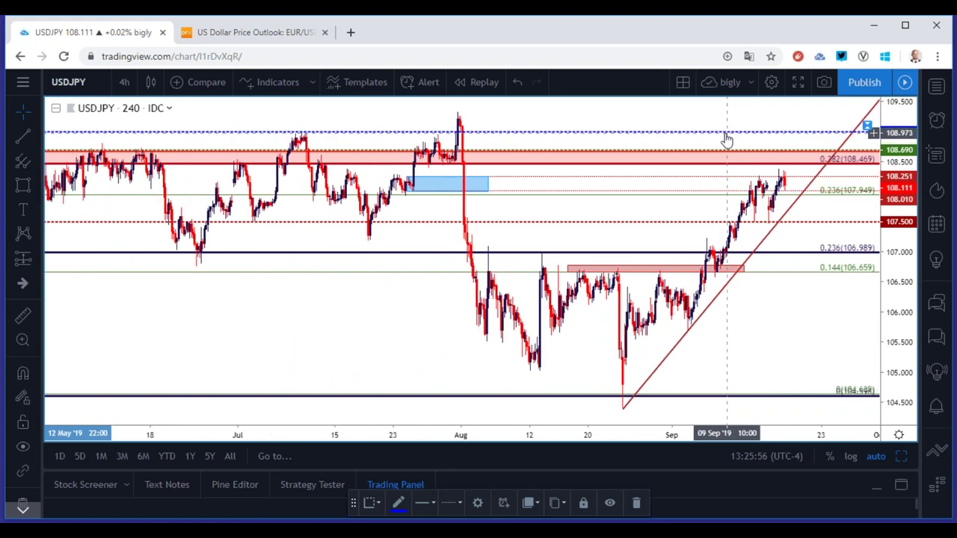
Switch the chart's symbol to GOLD, using the TVC feed
click(94, 84)
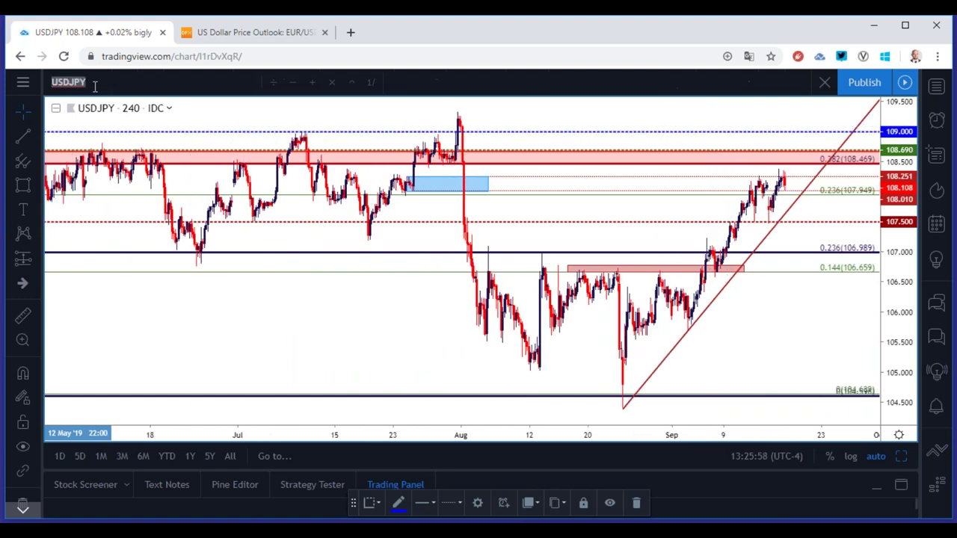
text(GOLD)
key(Down)
key(Return)
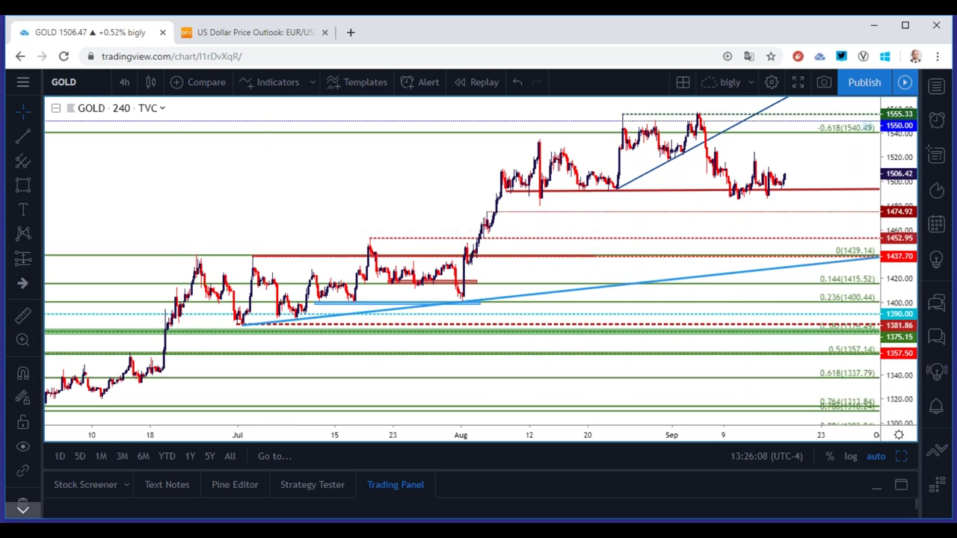
Restore the four-chart layout and maximize the 4-hour GOLD chart with the green support zones, showing price since early July
click(902, 457)
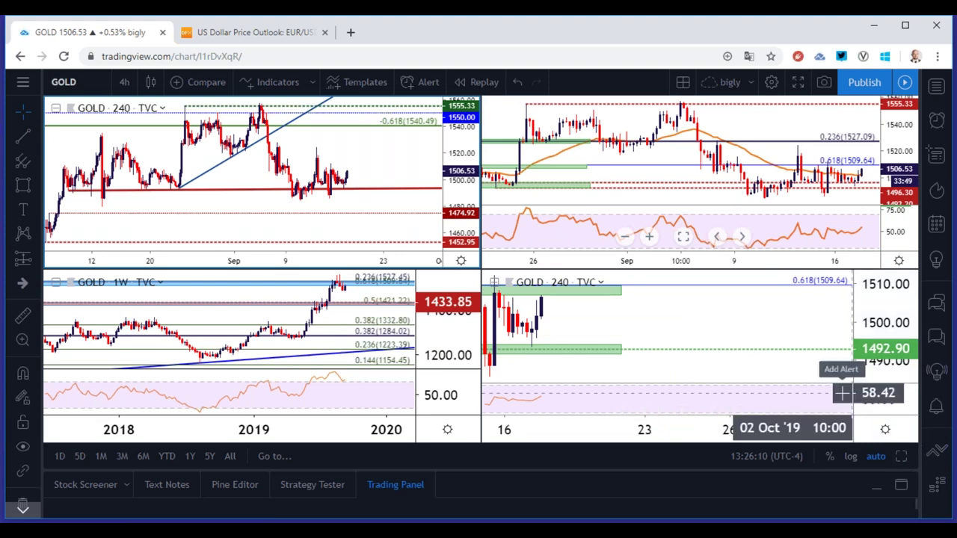
click(806, 351)
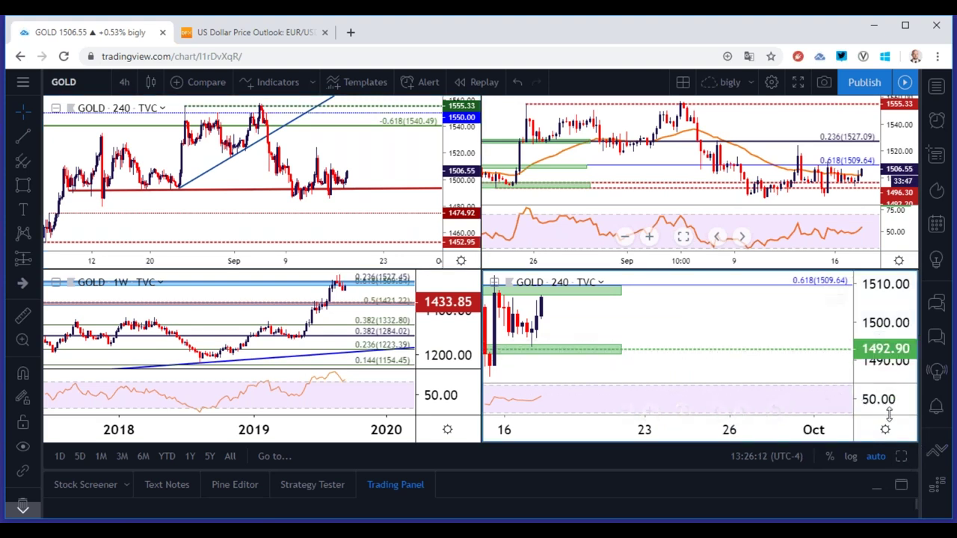
click(901, 457)
scroll(673, 309, down, 5)
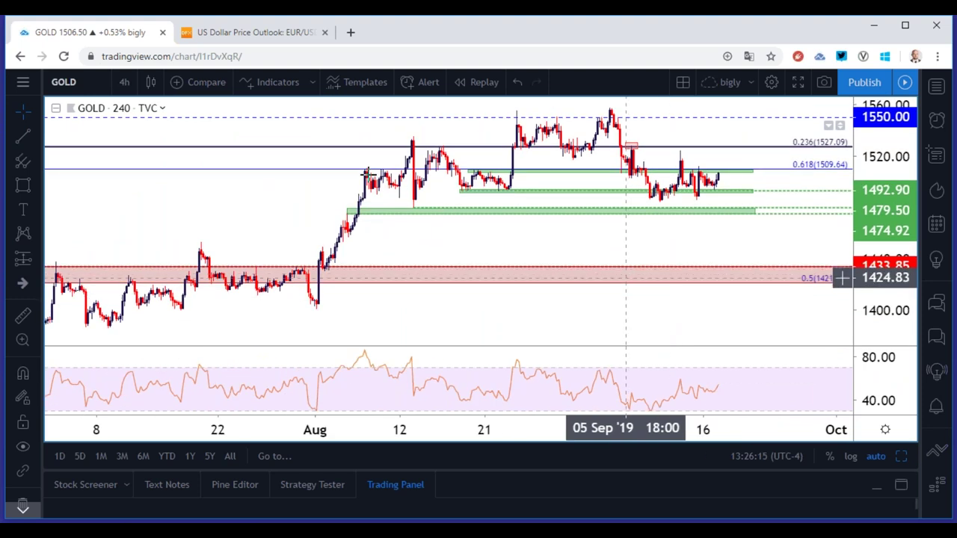
Review GOLD on the weekly interval, covering price and RSI since the 2011 high
click(124, 82)
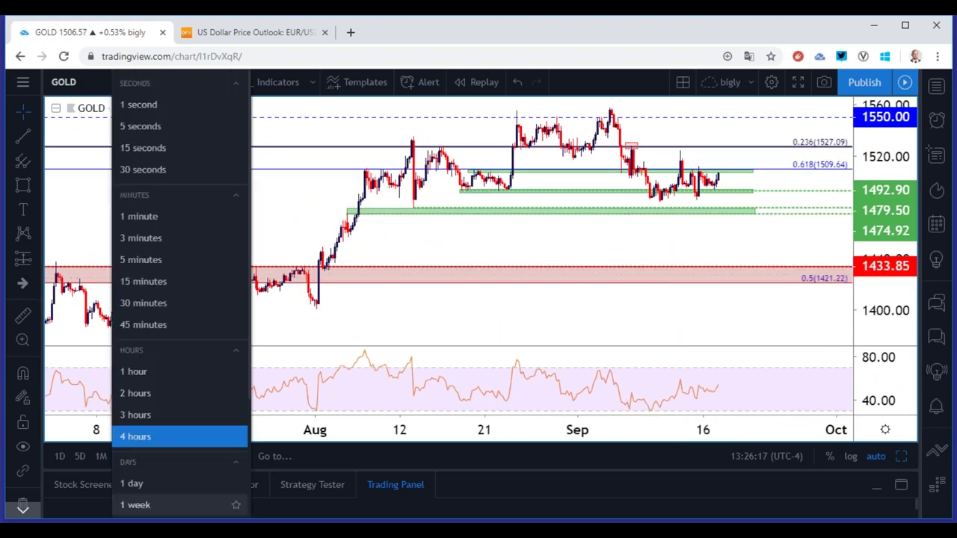
click(139, 505)
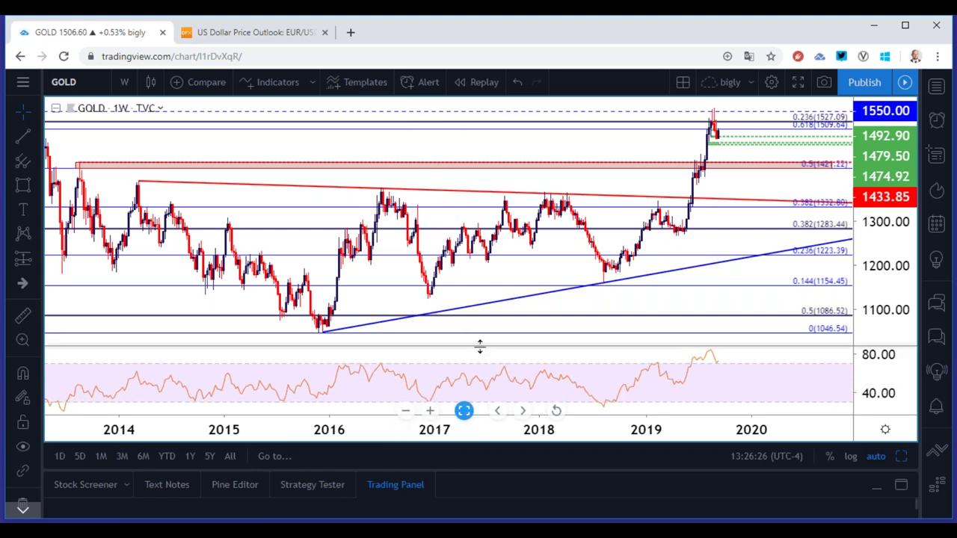
scroll(315, 281, down, 3)
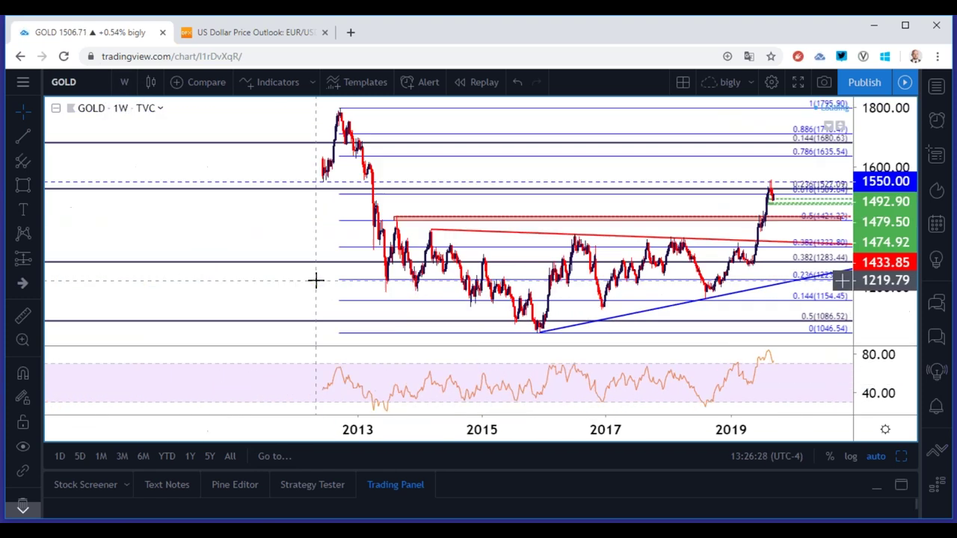
scroll(316, 280, down, 1)
scroll(586, 281, up, 2)
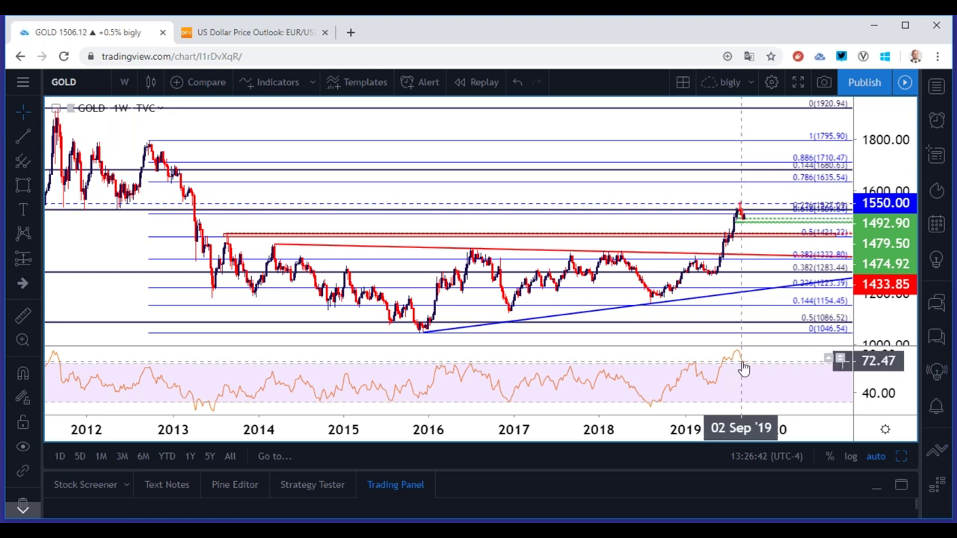
Check recent GOLD price on the daily interval, and set the chart back to the 4-hour interval
click(124, 81)
click(152, 481)
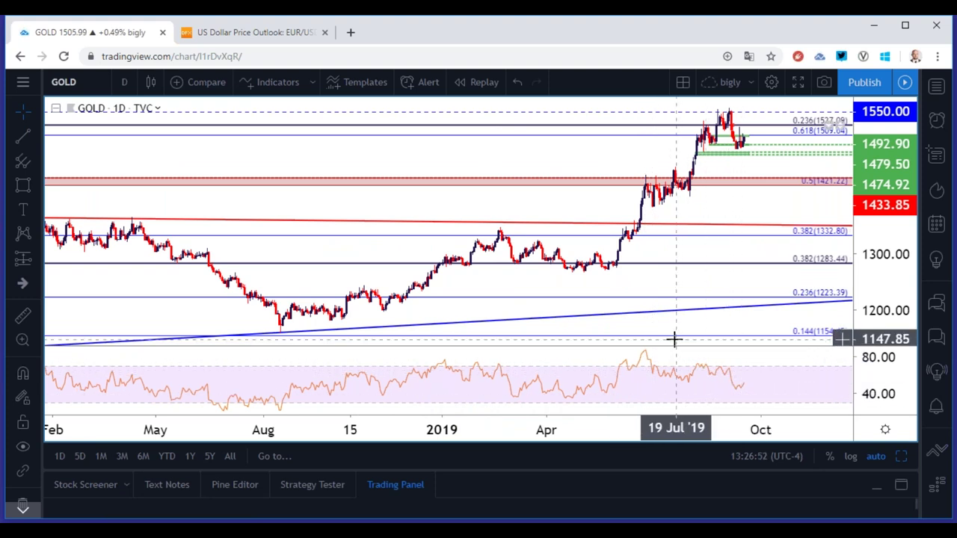
click(124, 81)
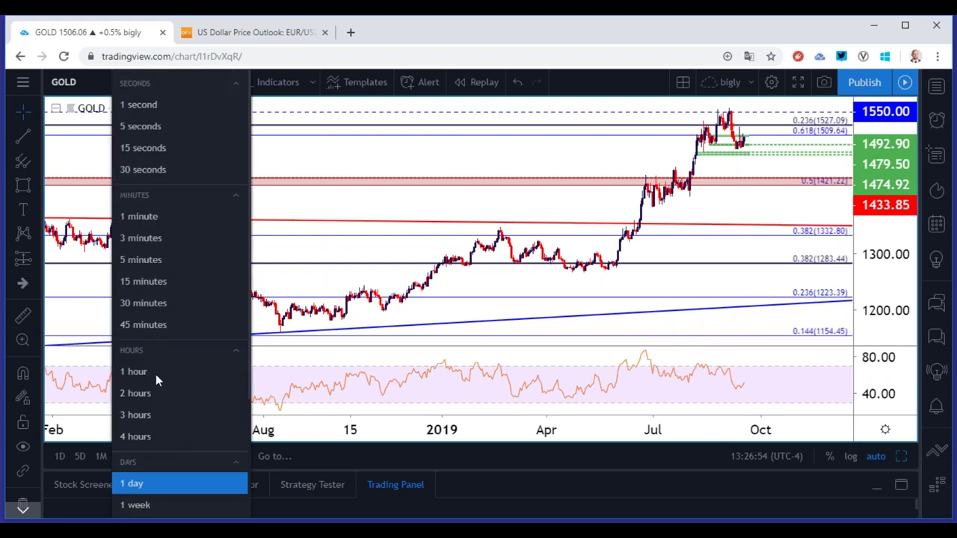
click(160, 436)
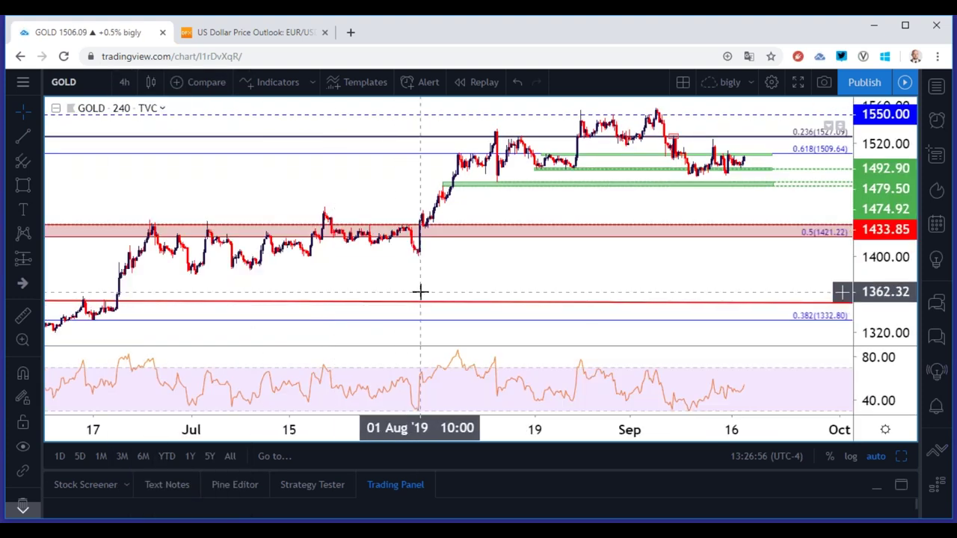
Examine GOLD's recent 4-hour price action around the green support zones and the red zone from the June and July highs
scroll(420, 291, up, 4)
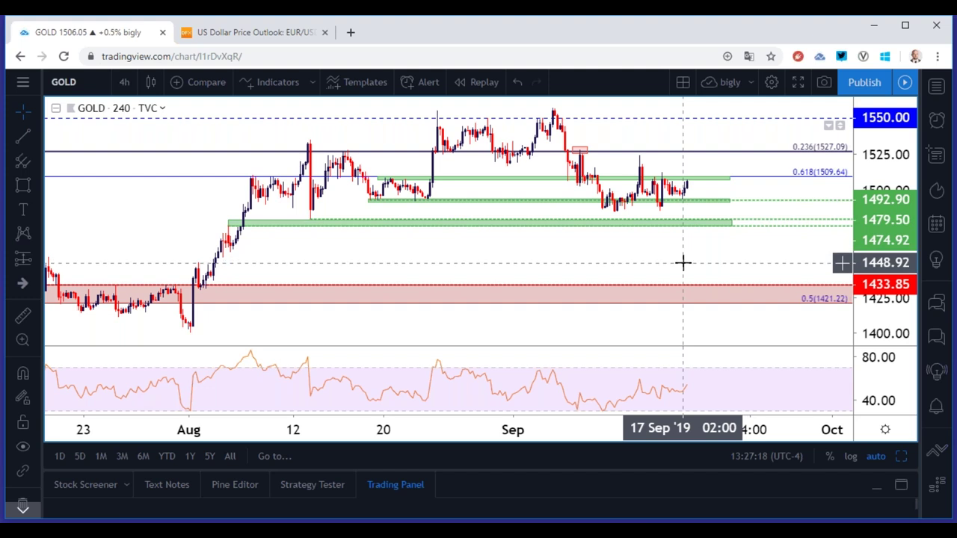
scroll(682, 262, down, 3)
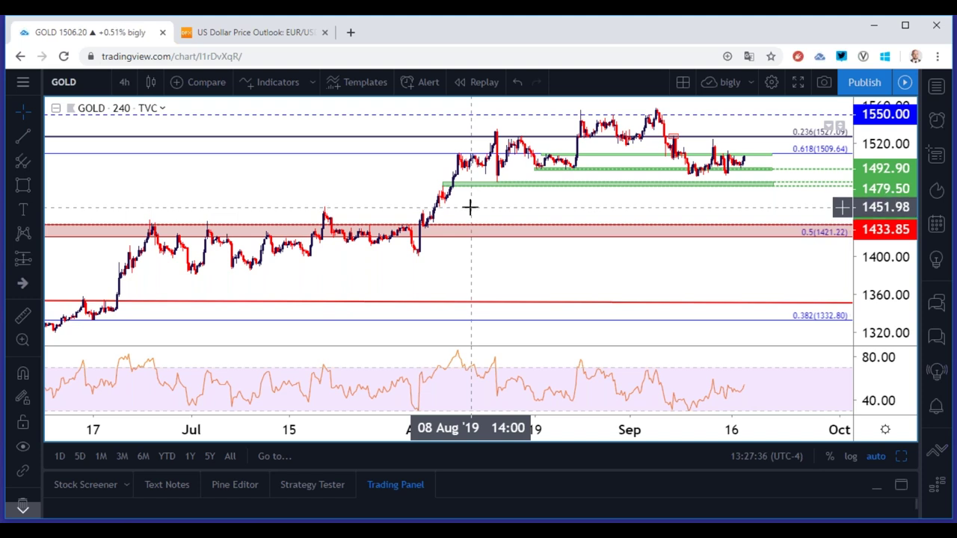
click(530, 189)
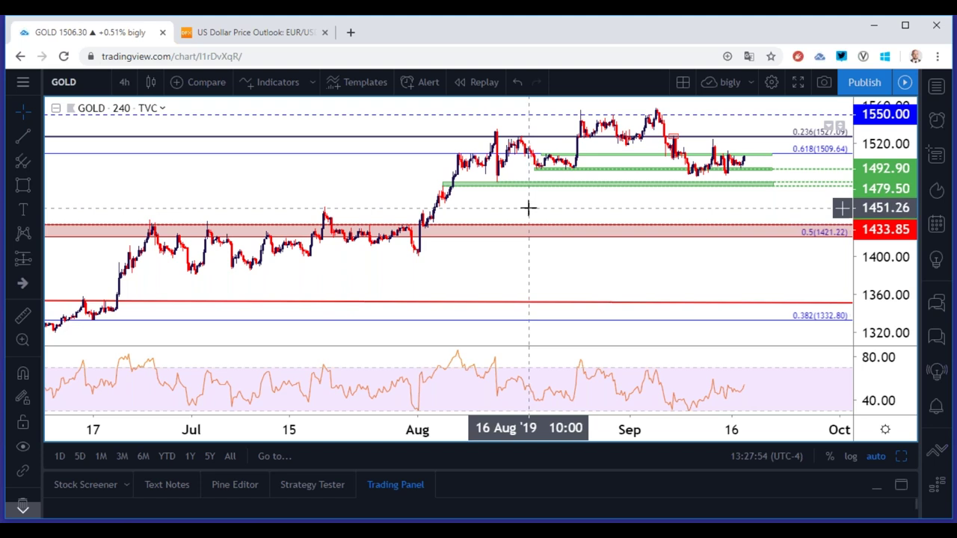
Switch the chart's symbol to SPX500, using the FXCM feed
click(100, 83)
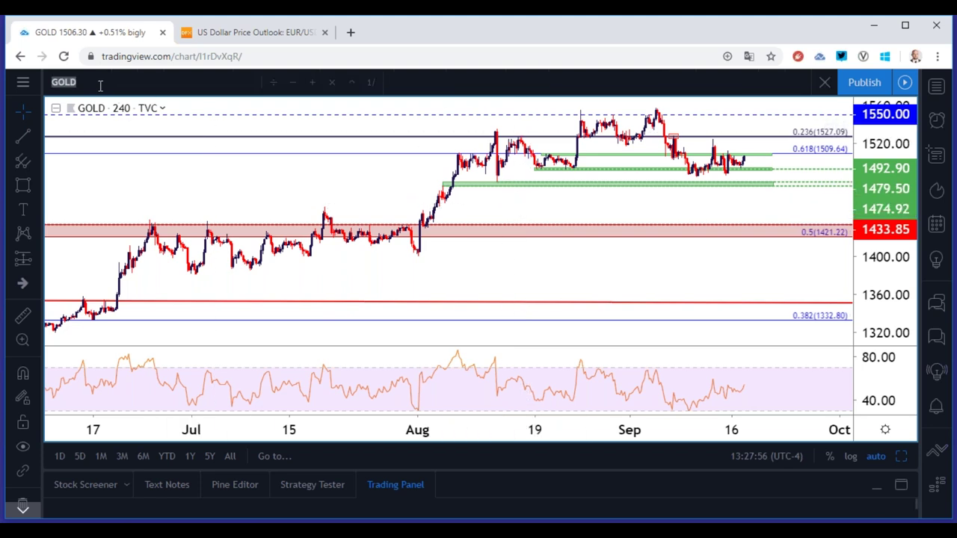
text(SPX500)
key(Down)
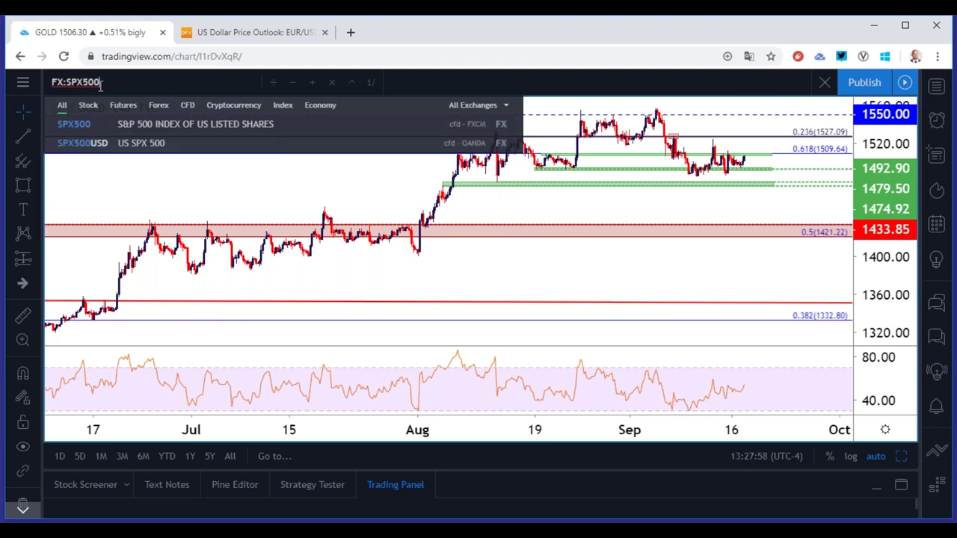
key(Return)
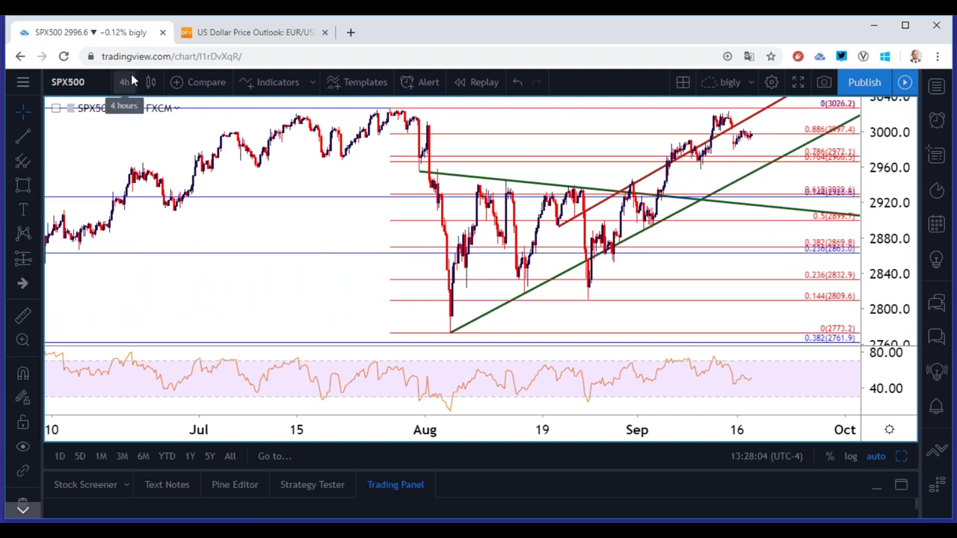
Review SPX500 on the daily and 2-hour intervals, covering the price swings since the start of August
click(129, 85)
click(142, 488)
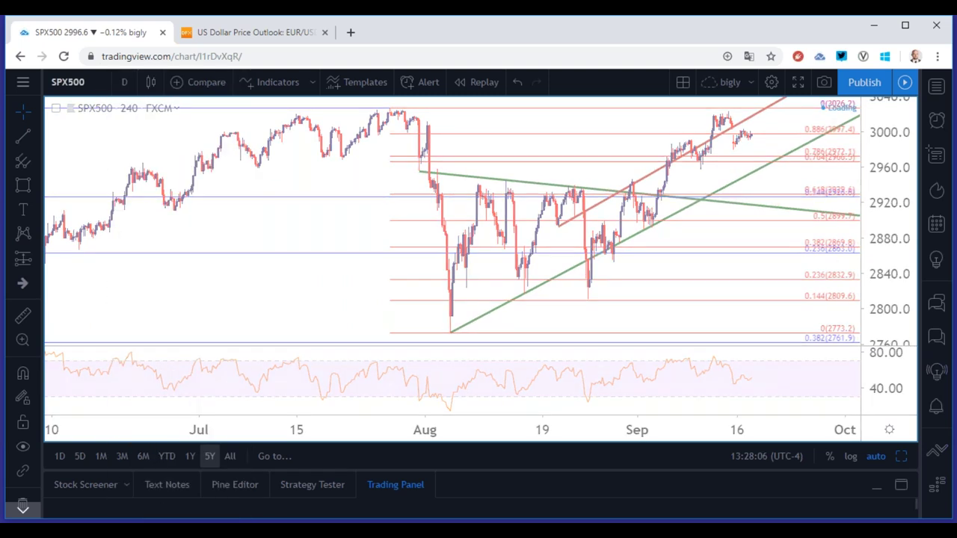
scroll(255, 330, up, 4)
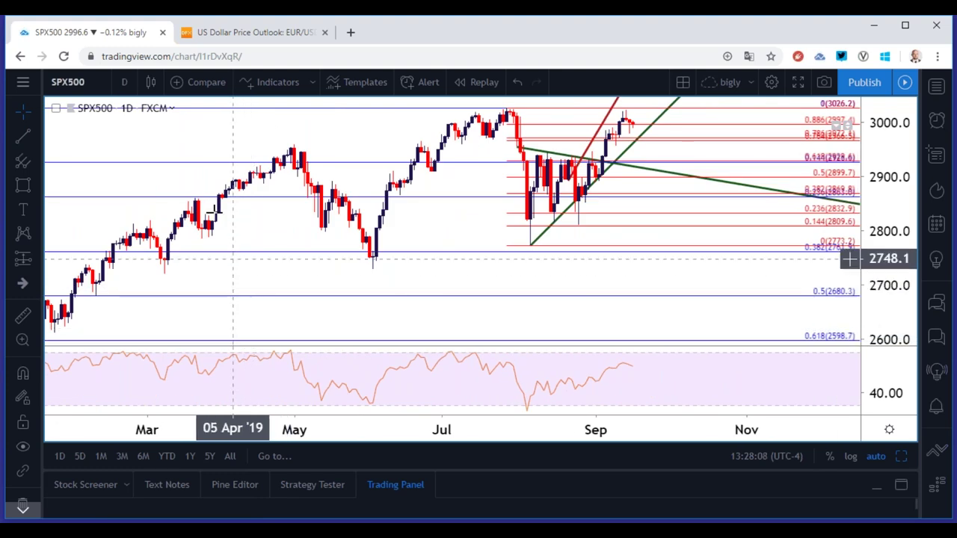
click(129, 85)
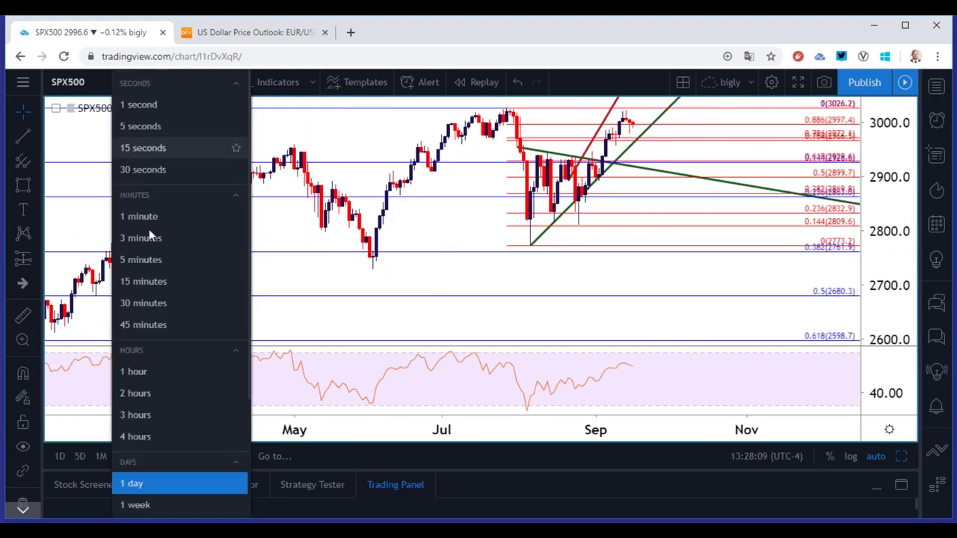
click(169, 398)
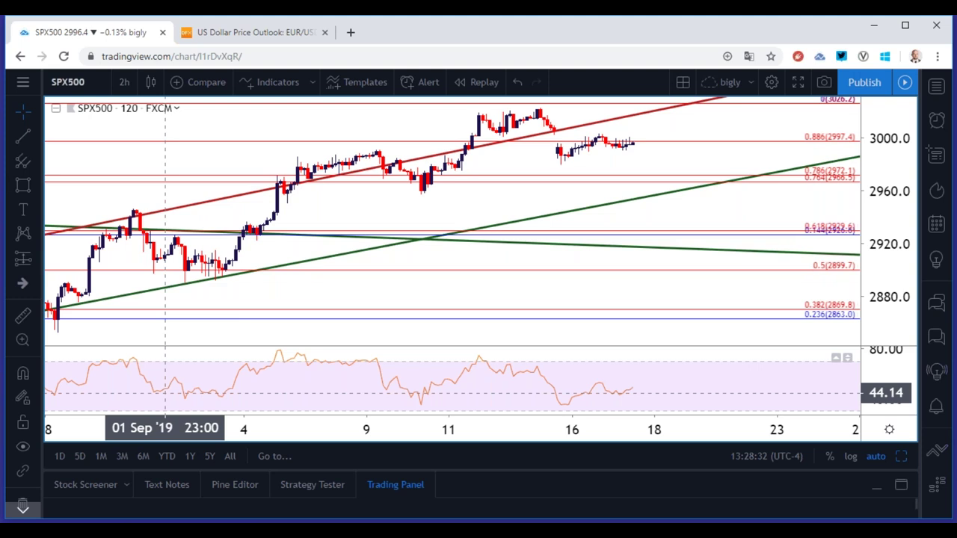
scroll(168, 392, down, 4)
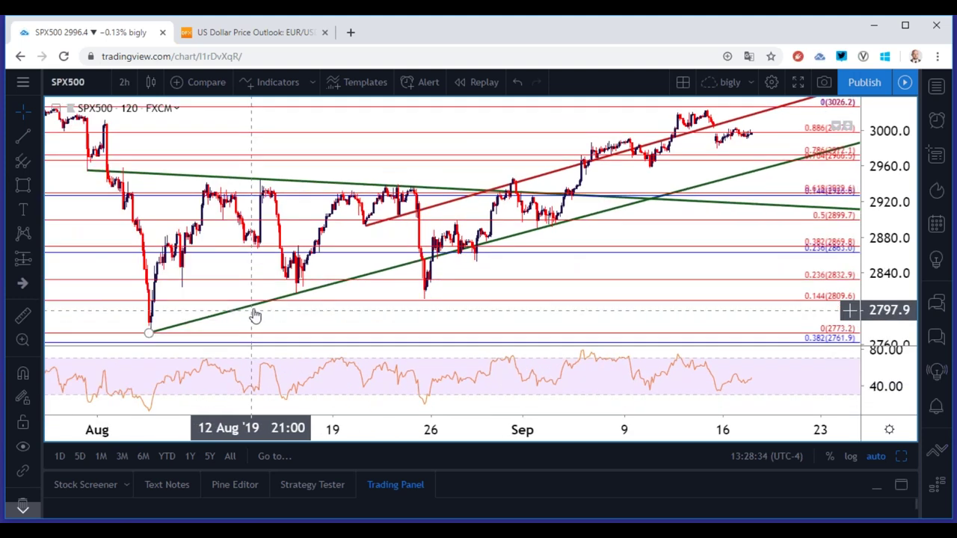
Check SPX500's long-term price and RSI on the monthly interval, focusing on the years since 2011
click(129, 86)
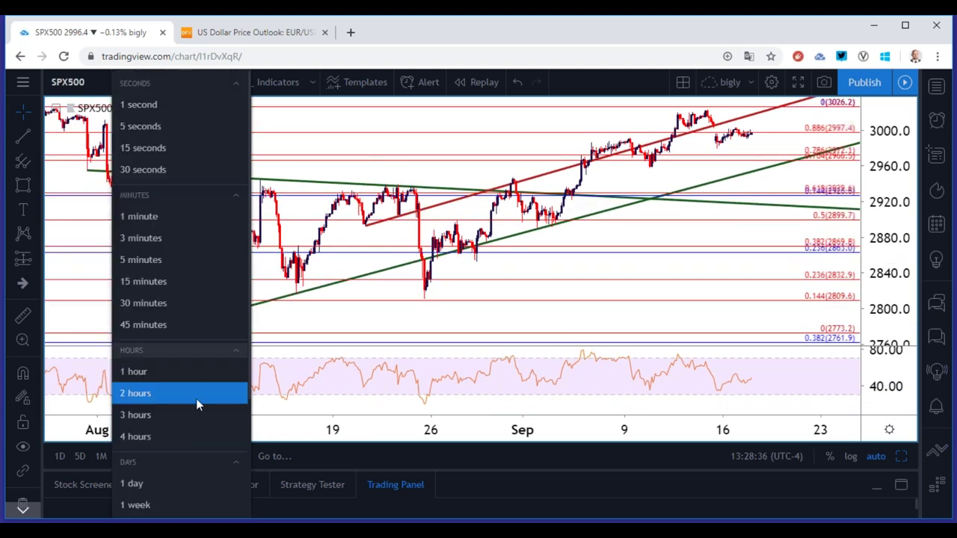
scroll(170, 501, down, 3)
click(165, 373)
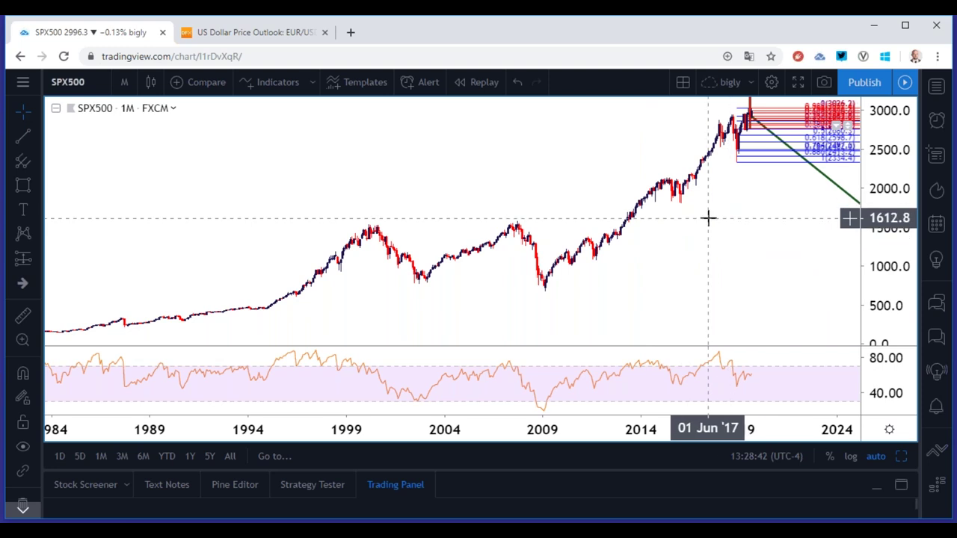
scroll(632, 244, up, 5)
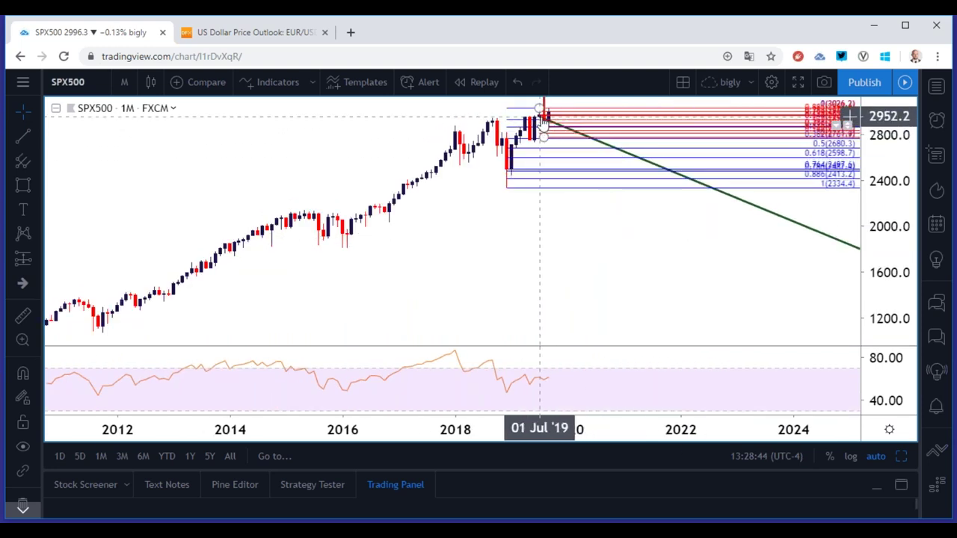
Set the SPX500 chart to the 4-hour interval and maximize the price pane so the RSI pane is hidden
click(124, 81)
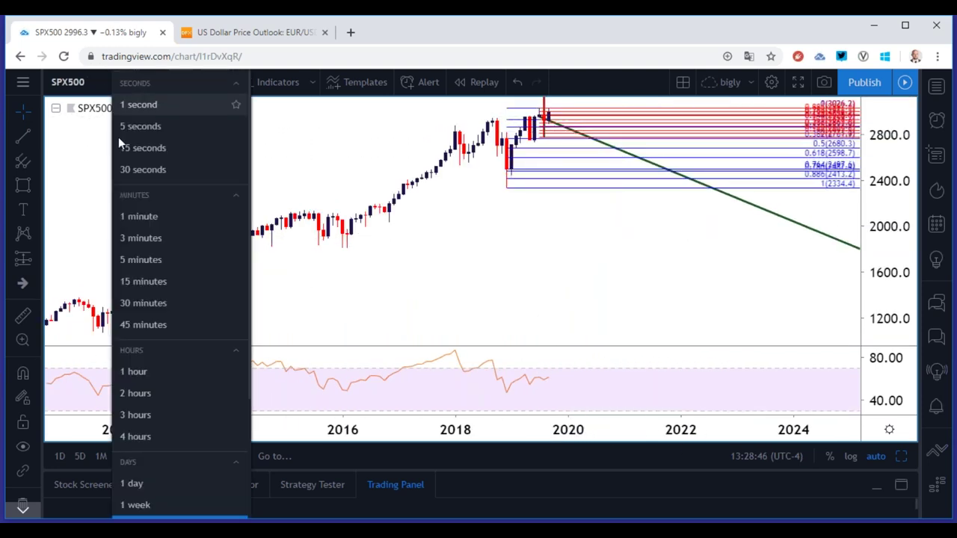
click(141, 441)
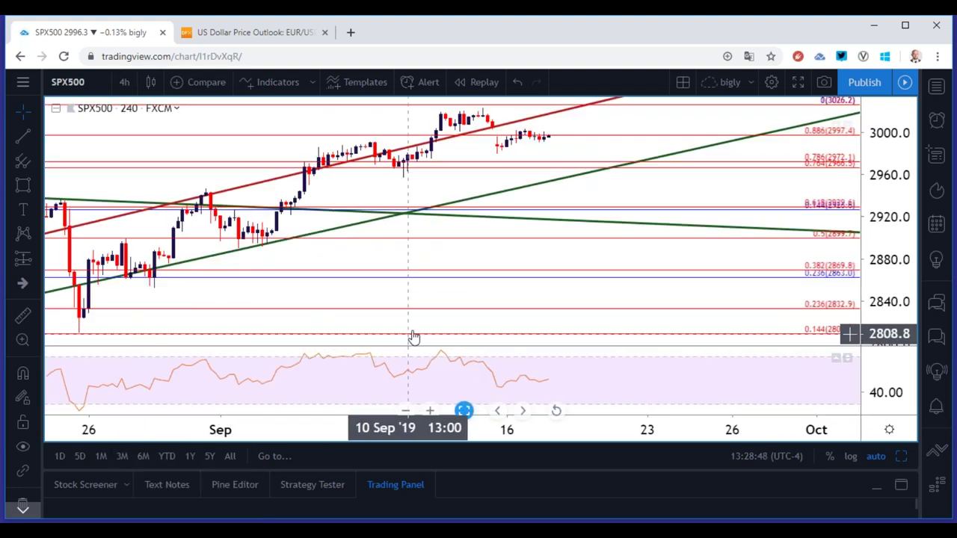
scroll(411, 333, down, 3)
double_click(419, 325)
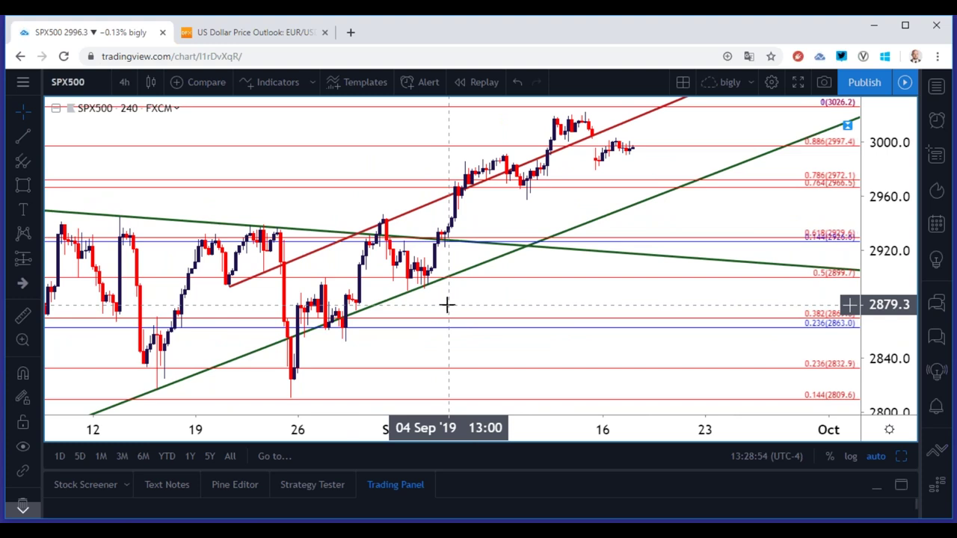
Examine SPX500's 4-hour price history back to mid-2018 against the trendlines and Fibonacci retracement levels
scroll(447, 304, down, 2)
scroll(447, 305, down, 1)
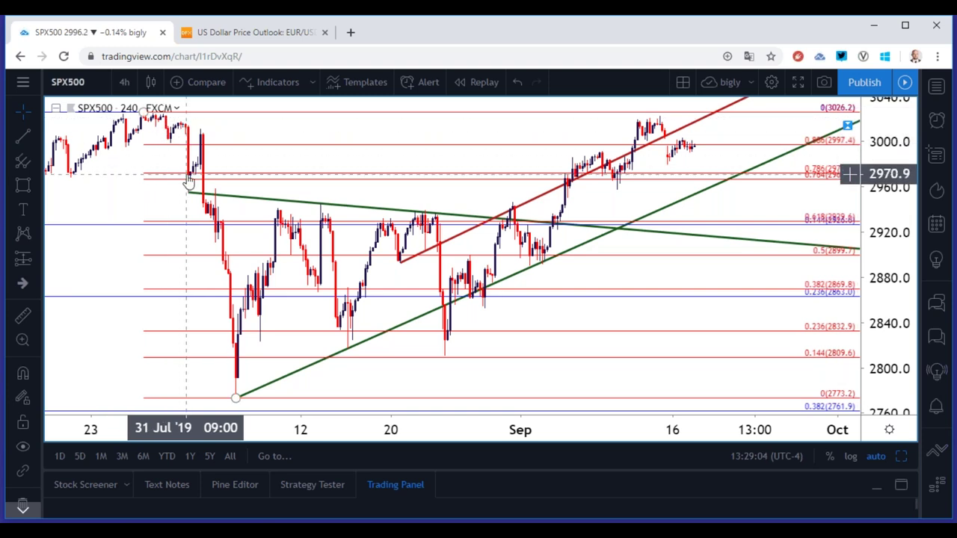
scroll(186, 179, down, 6)
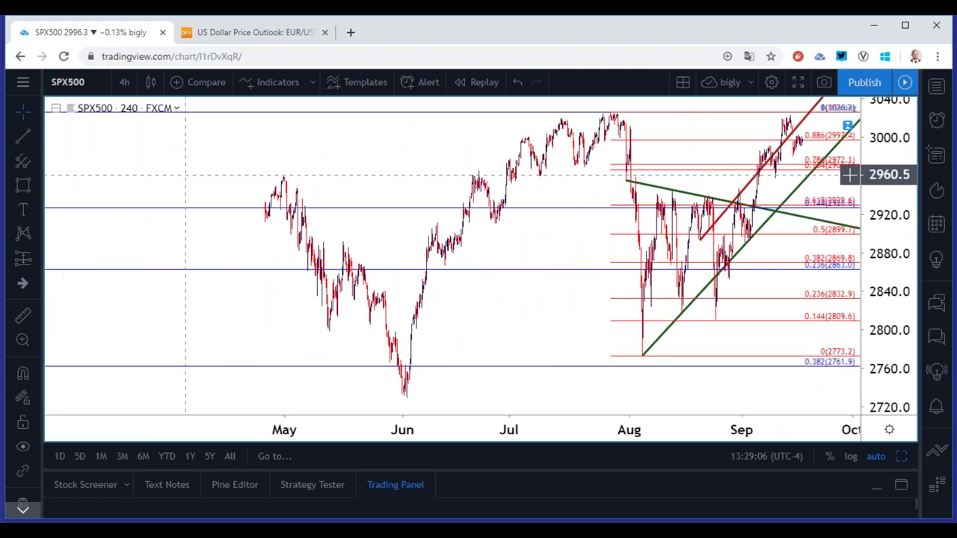
scroll(187, 178, down, 2)
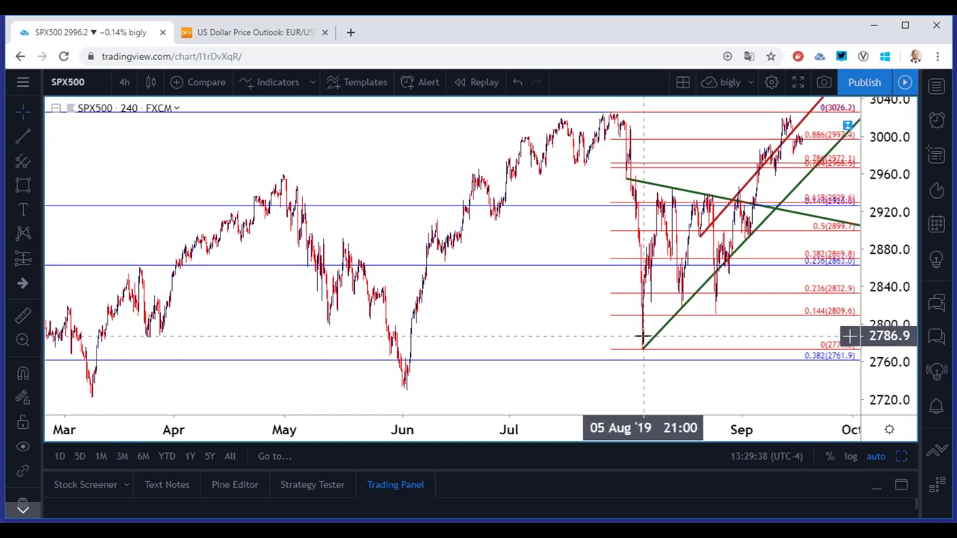
scroll(628, 180, down, 5)
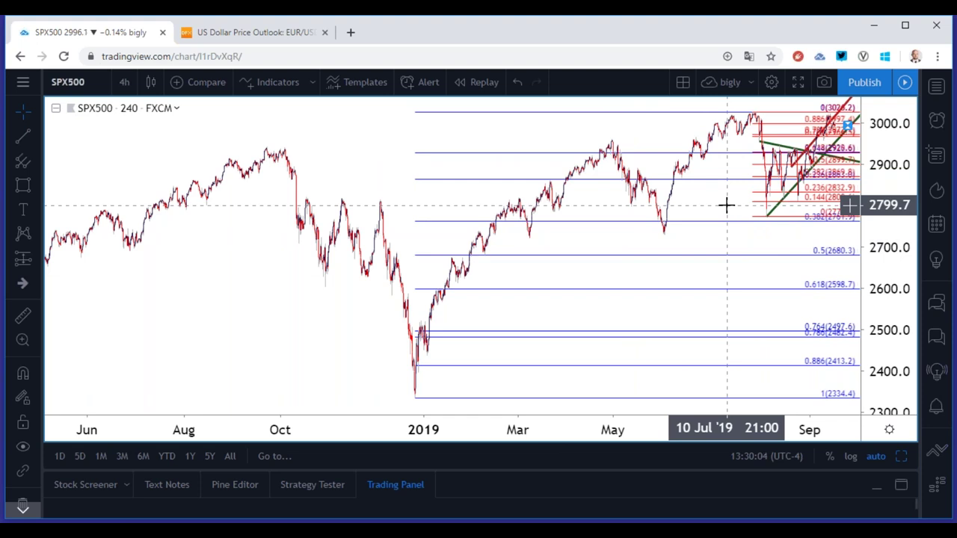
Bring the SPX500 range since mid-July into view and delete the rising red trendline
scroll(726, 204, up, 6)
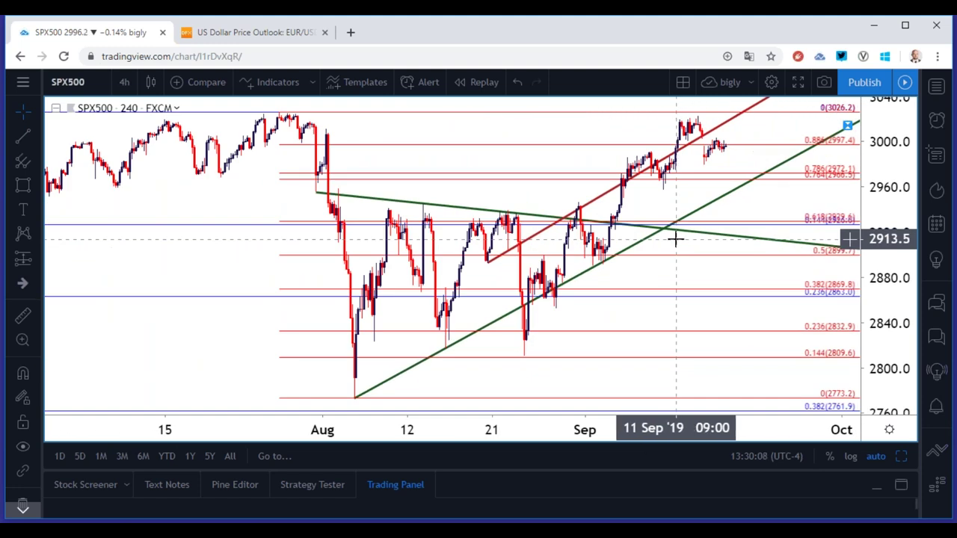
scroll(674, 238, up, 3)
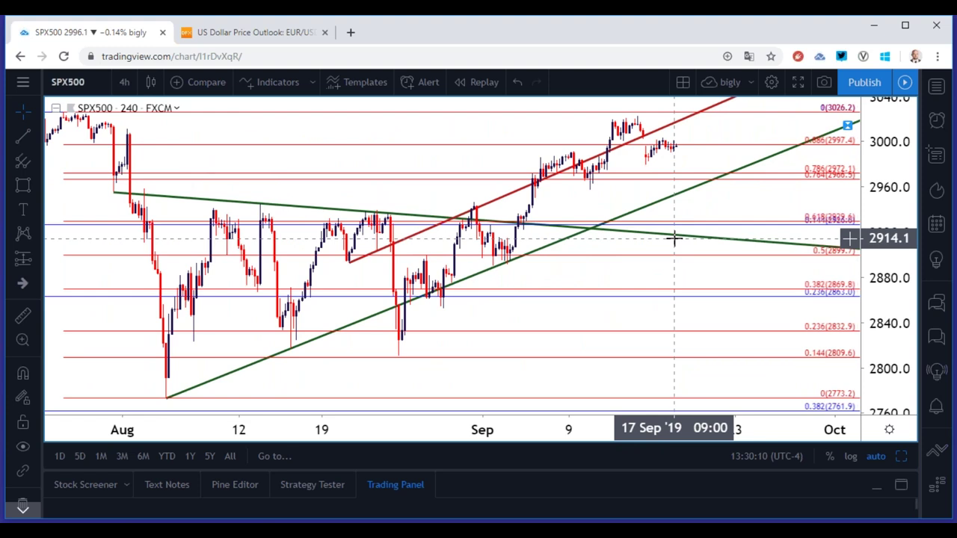
scroll(674, 238, up, 3)
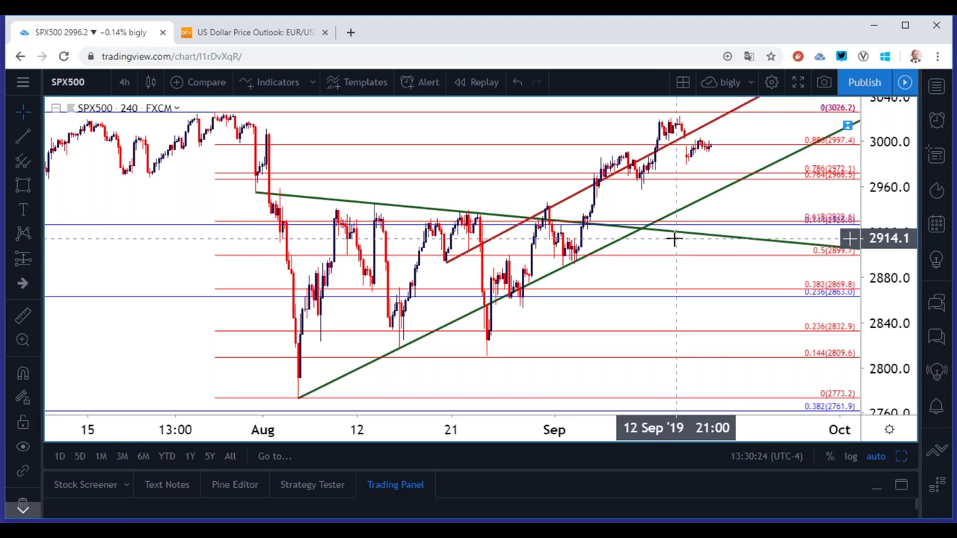
click(583, 191)
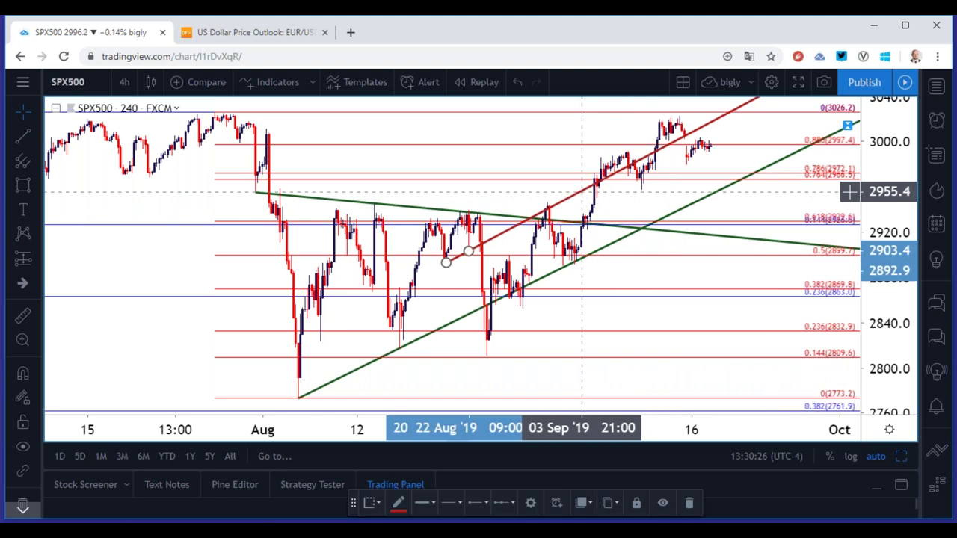
key(Delete)
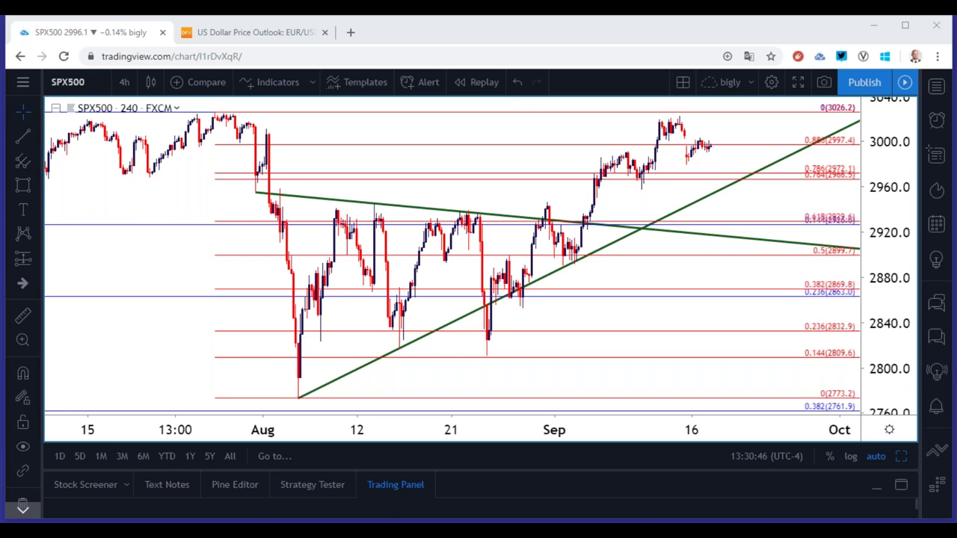
Switch the chart's symbol to GBPJPY, using the ICE feed
click(87, 83)
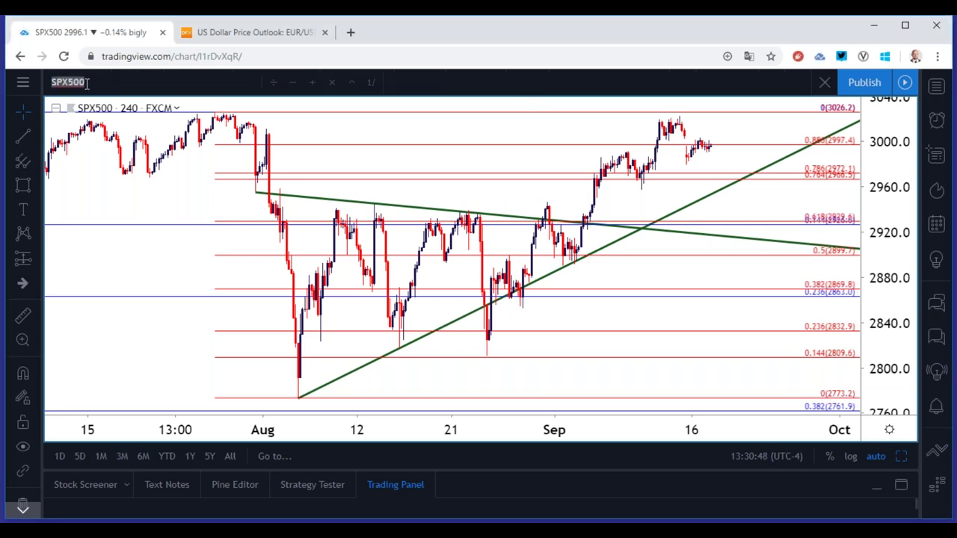
text(GBJPY)
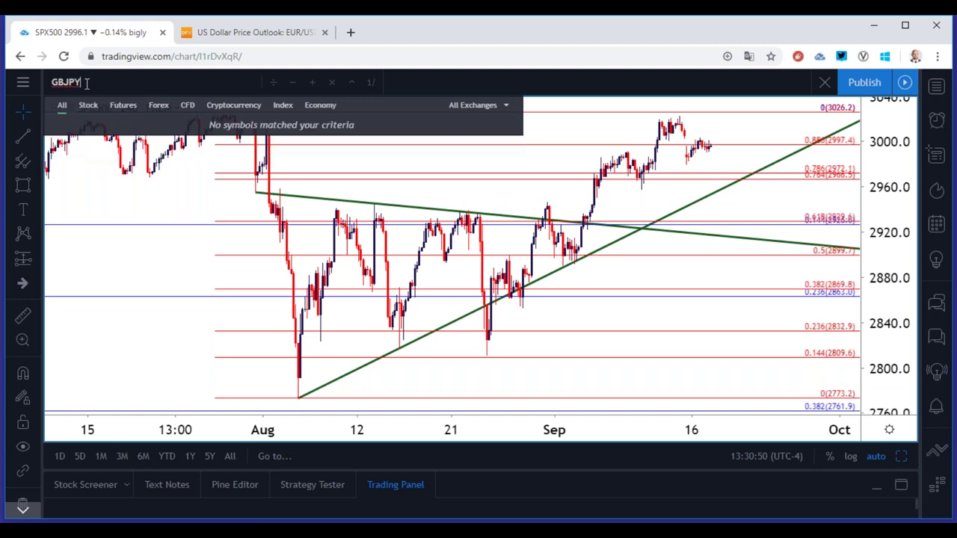
key(BackSpace)
key(BackSpace)
key(BackSpace)
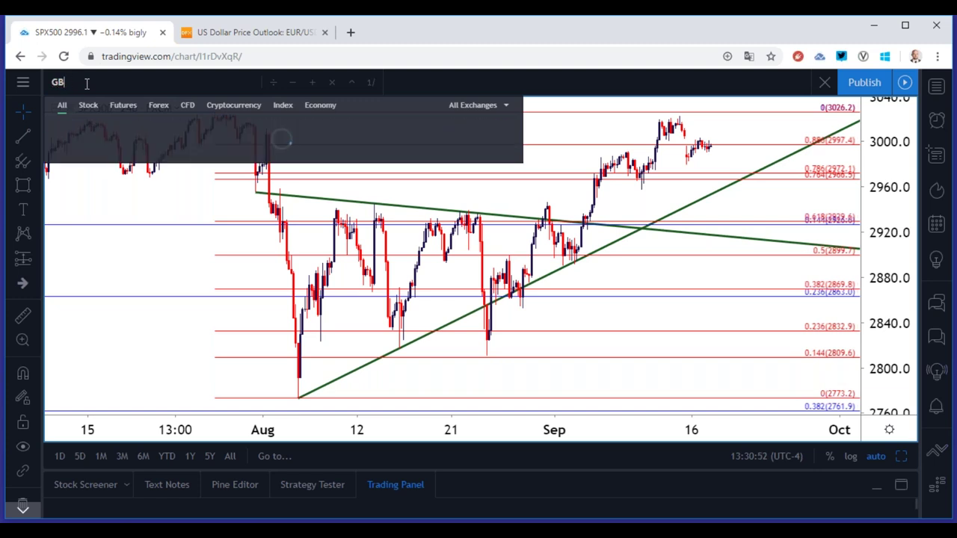
text(PJPY)
key(Down)
key(Down)
key(Down)
key(Down)
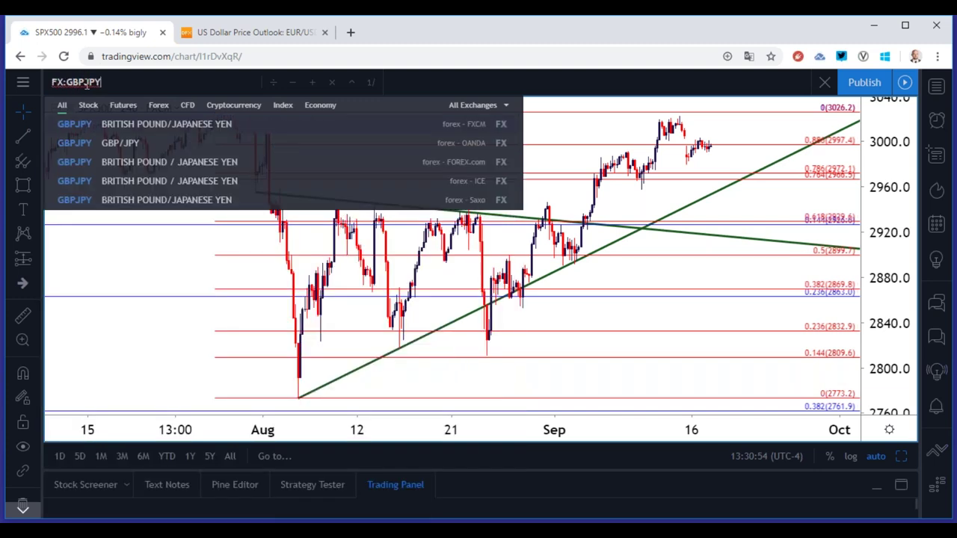
key(Return)
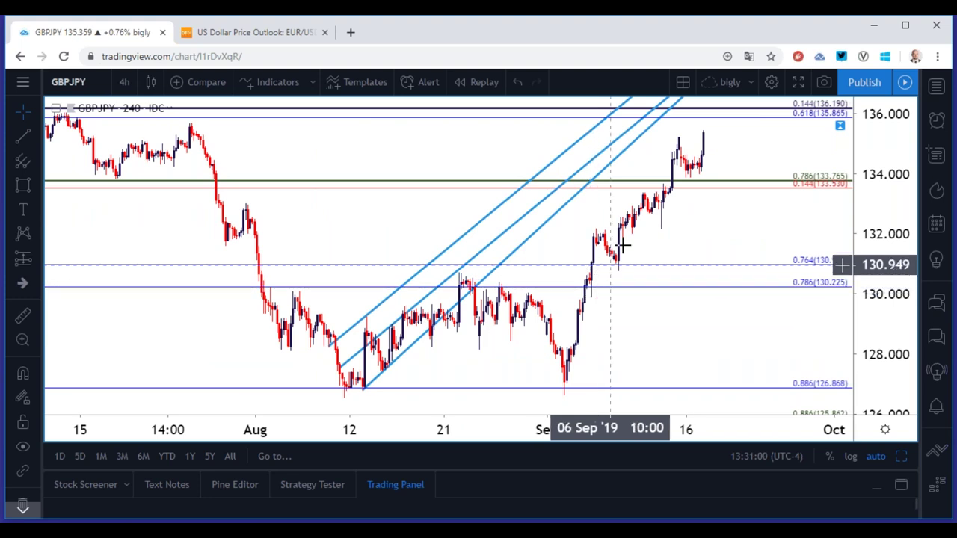
Set the GBPJPY chart to the 2-hour interval and examine price since July against the Fibonacci levels and blue trendlines
click(125, 82)
click(164, 389)
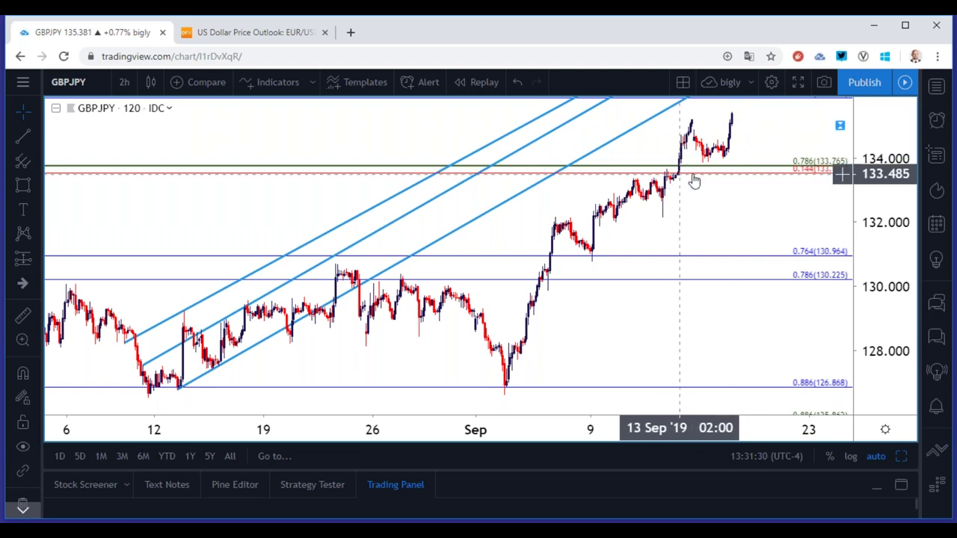
scroll(673, 200, up, 3)
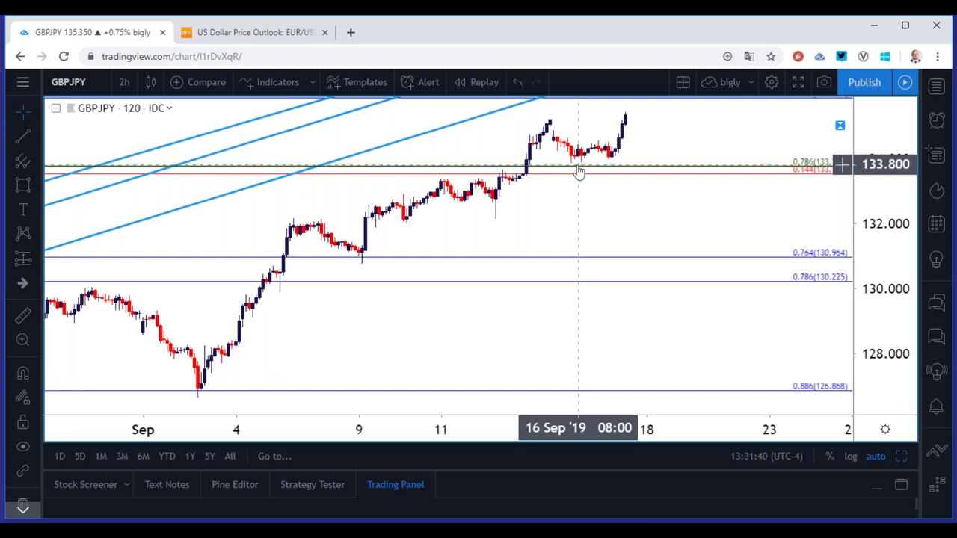
scroll(580, 172, down, 3)
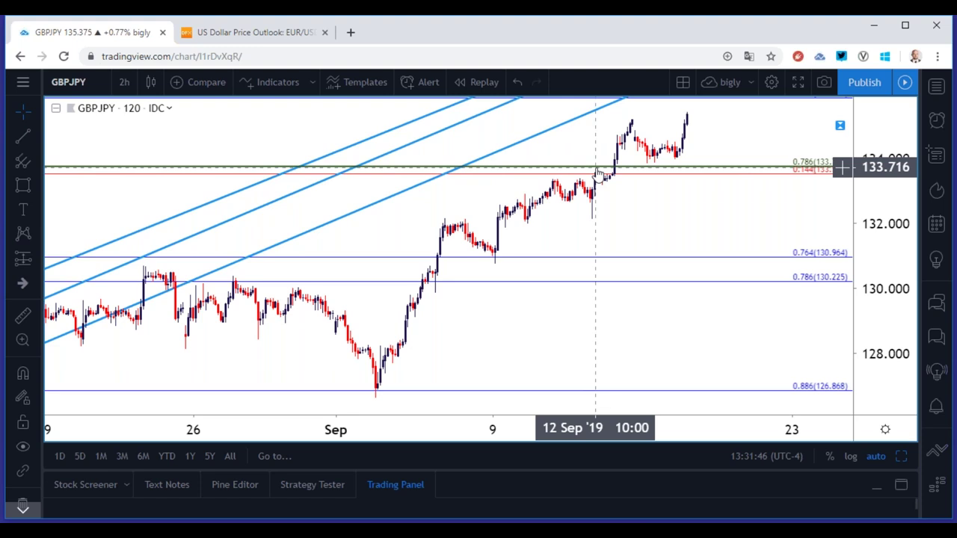
scroll(596, 175, down, 5)
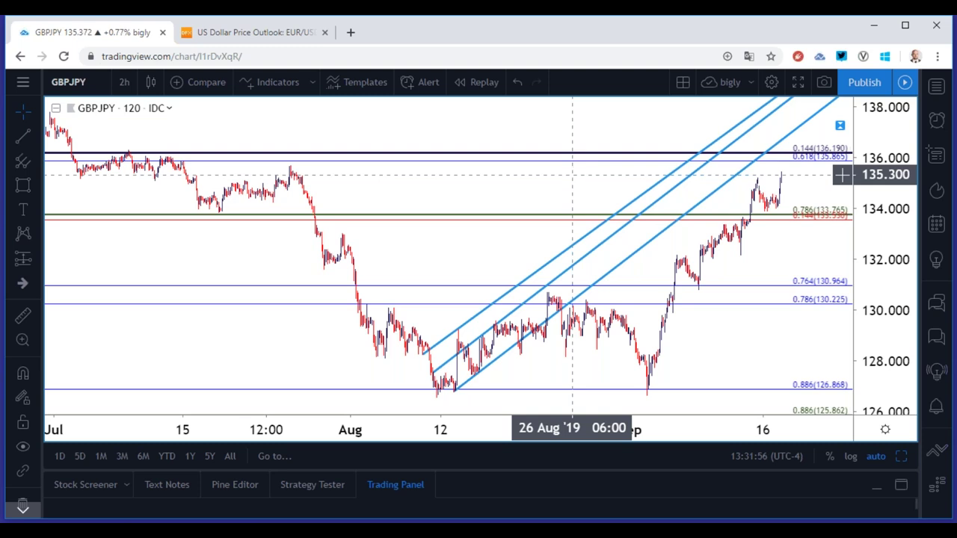
Set the GBPJPY chart to the 4-hour interval and show price back to late May
scroll(432, 127, down, 2)
scroll(322, 139, up, 3)
scroll(322, 139, up, 2)
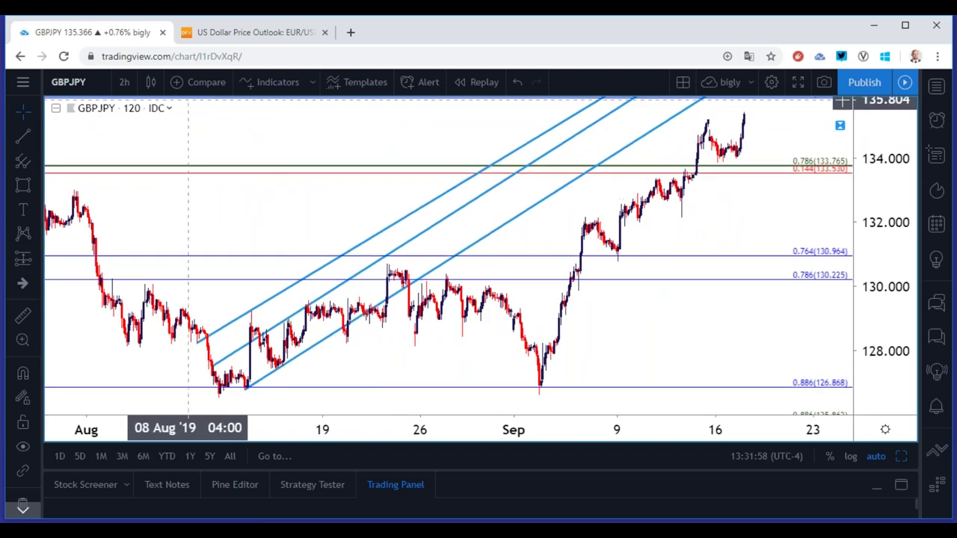
click(124, 83)
click(181, 436)
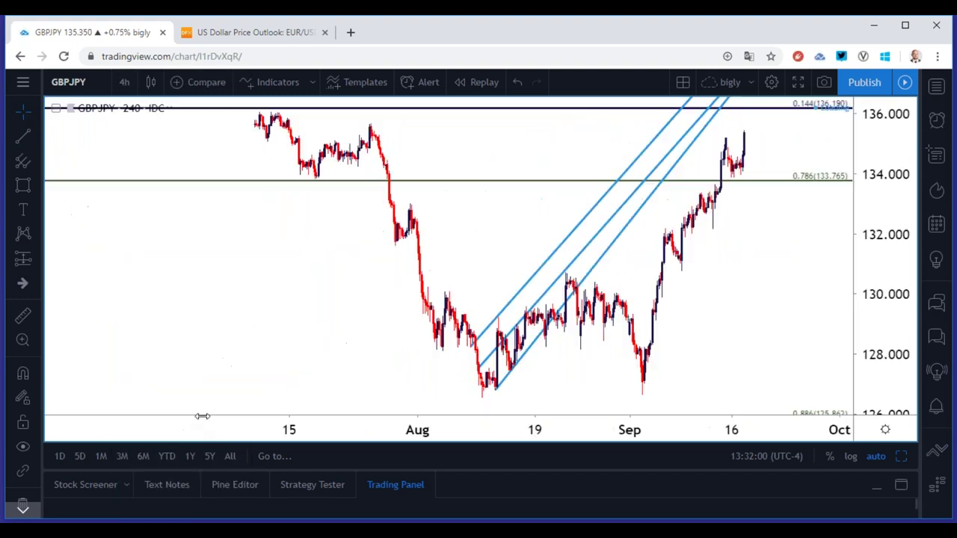
scroll(255, 338, up, 2)
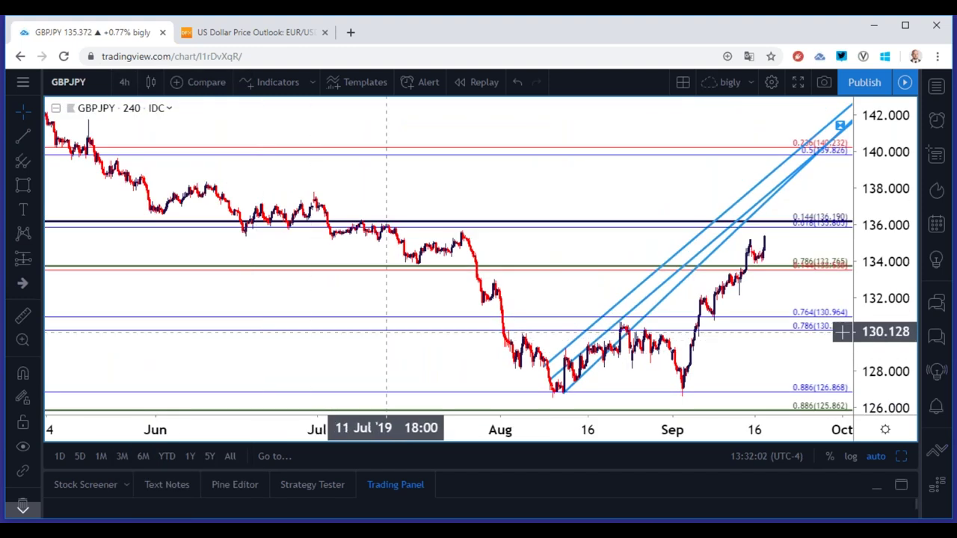
Delete the three rising blue trendlines from the GBPJPY chart, leaving the horizontal Fibonacci levels in place
click(637, 291)
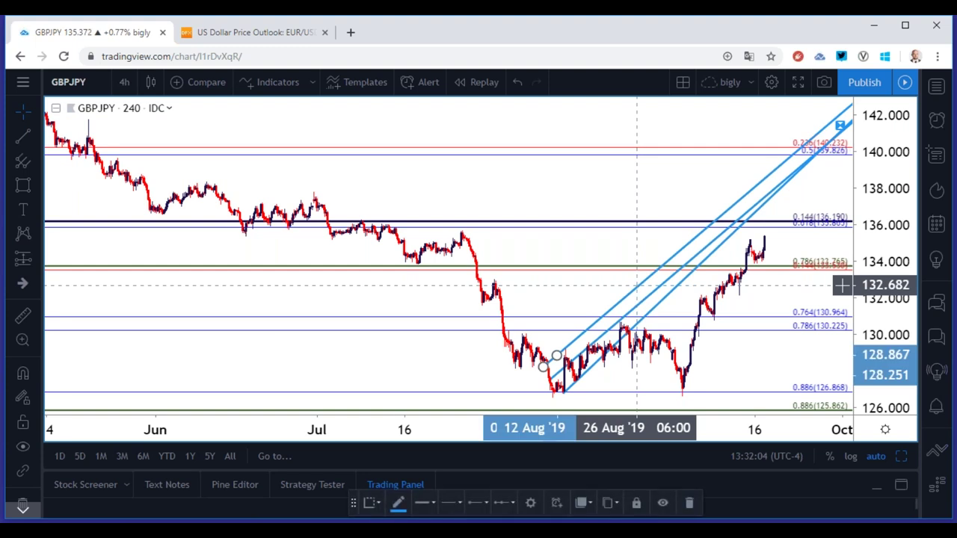
key(Delete)
click(646, 294)
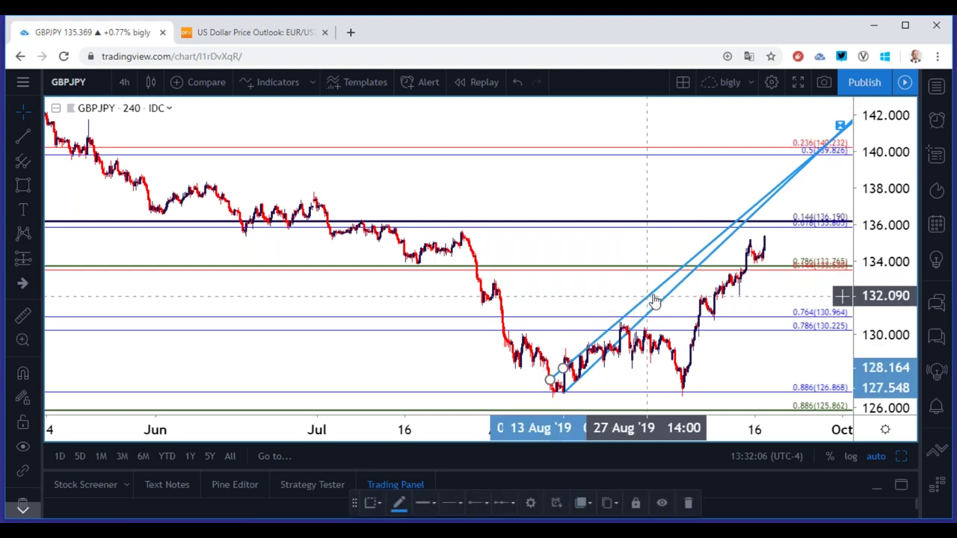
key(Delete)
click(664, 304)
key(Delete)
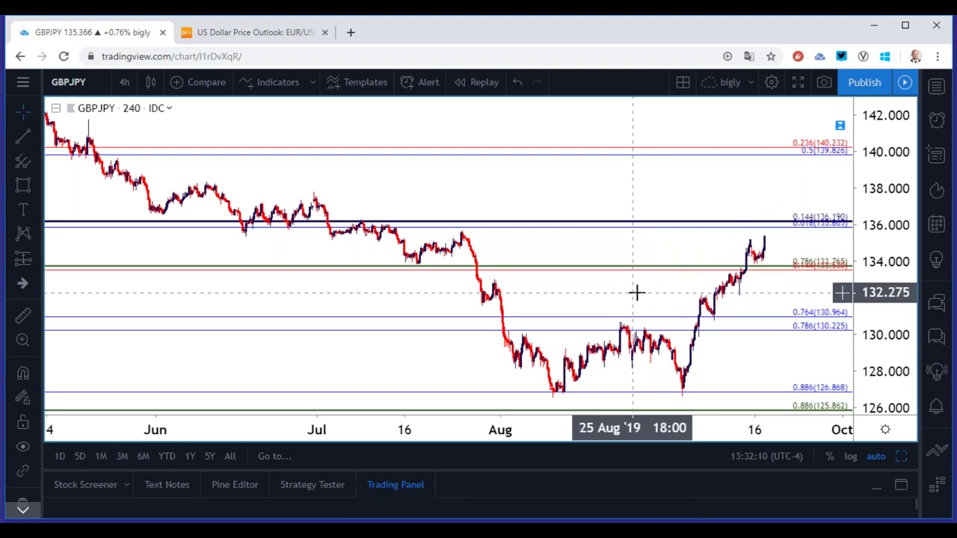
scroll(652, 259, up, 2)
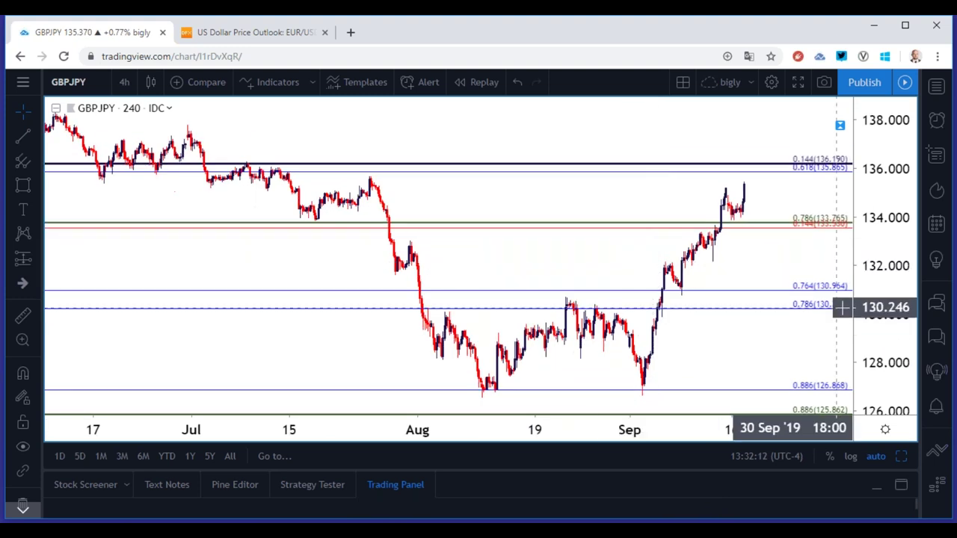
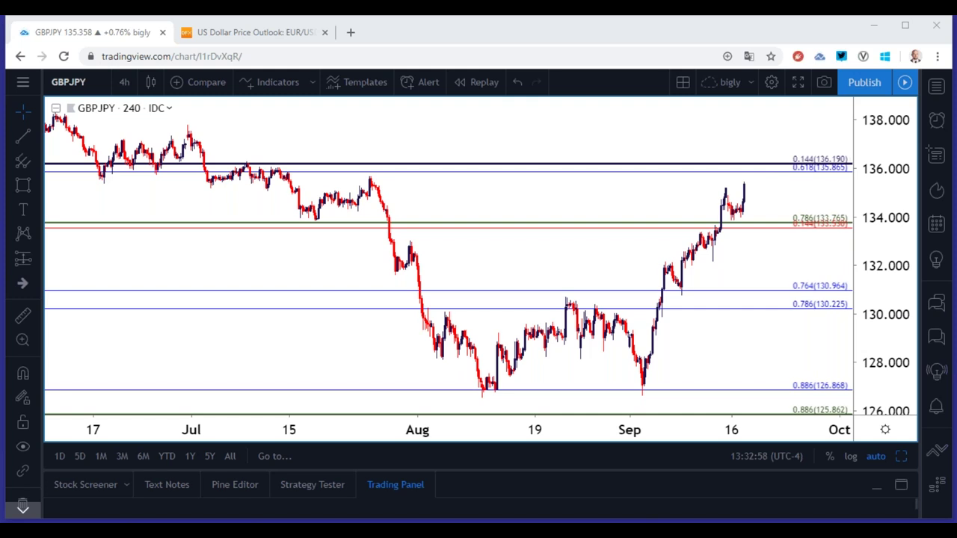
Switch the chart's symbol to USDCAD and check the September low against the blue support zone
click(95, 81)
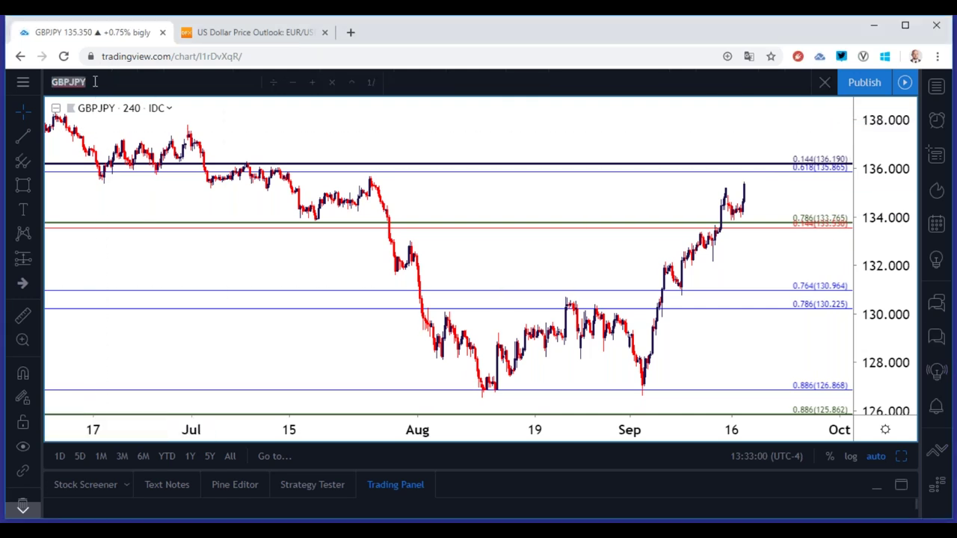
text(USDCAD)
key(Return)
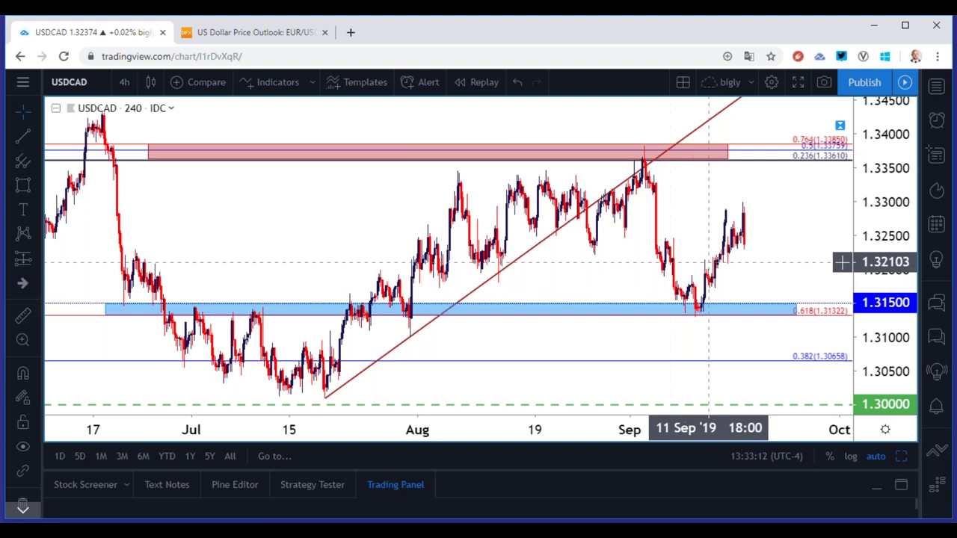
click(730, 309)
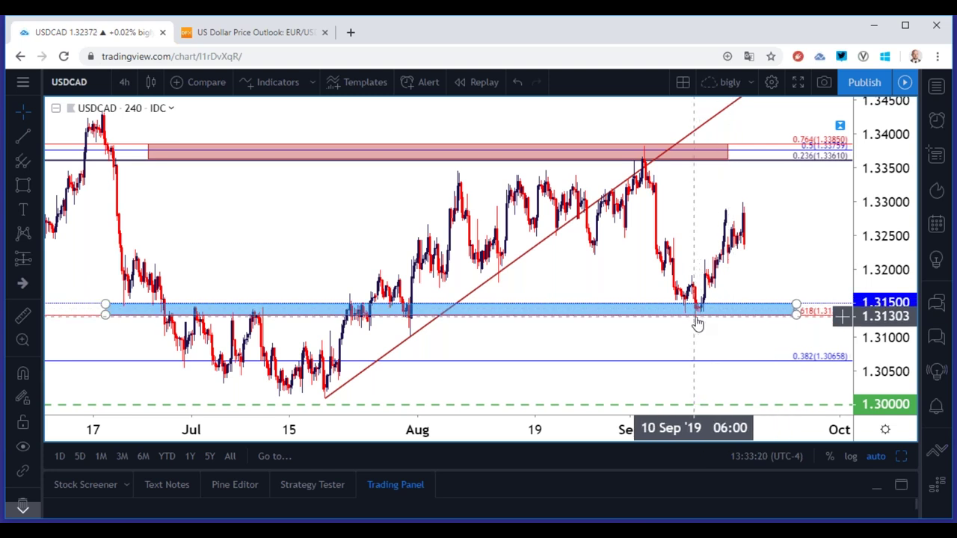
click(723, 320)
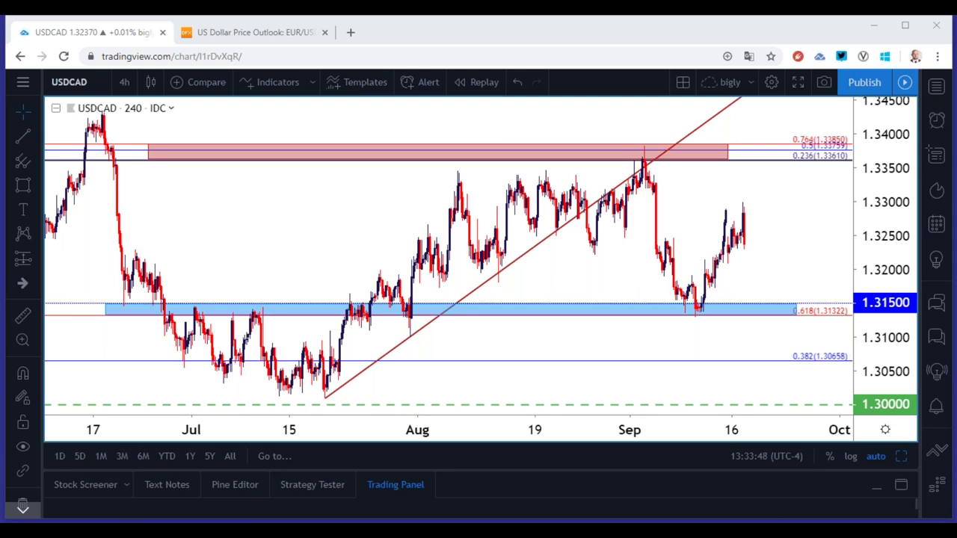
Switch the chart's symbol to GBPAUD, using the ICE feed
click(96, 74)
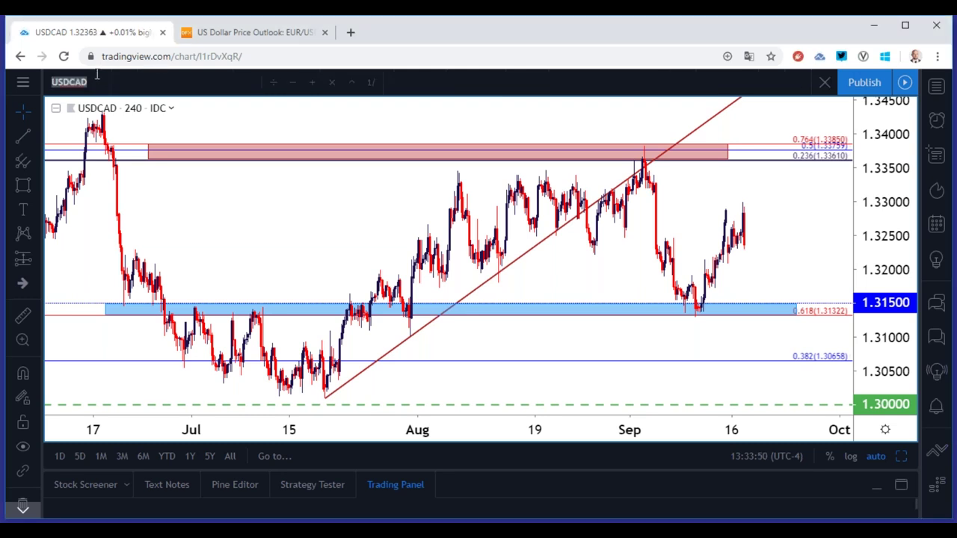
text(GBPAUD)
key(Down)
key(Down)
key(Down)
key(Down)
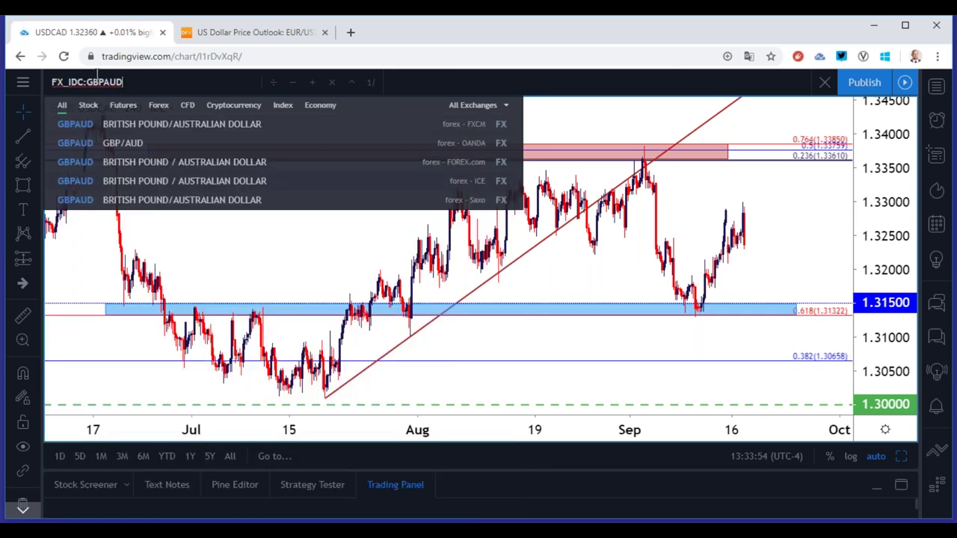
key(Return)
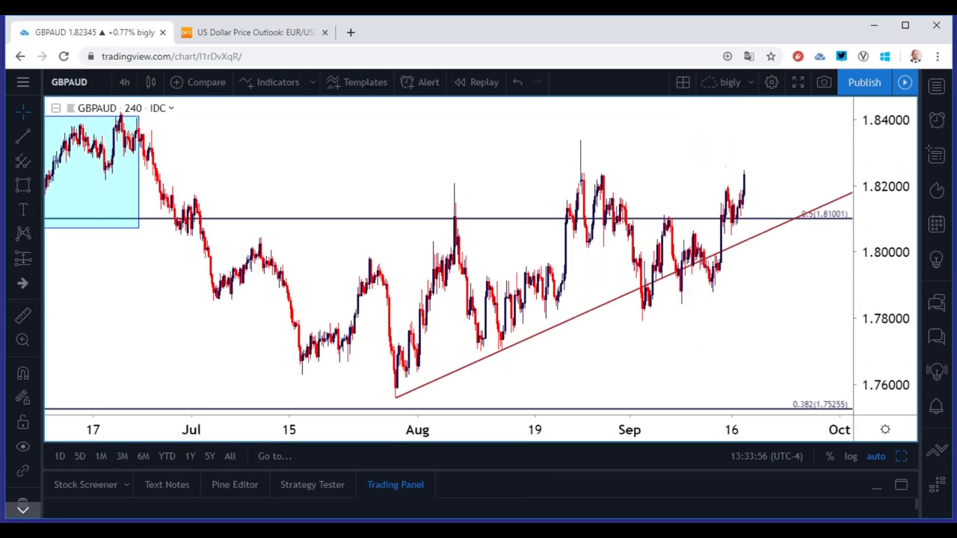
Delete the rising red trendline from the GBPAUD chart and bring price history since April into view
click(584, 311)
key(Delete)
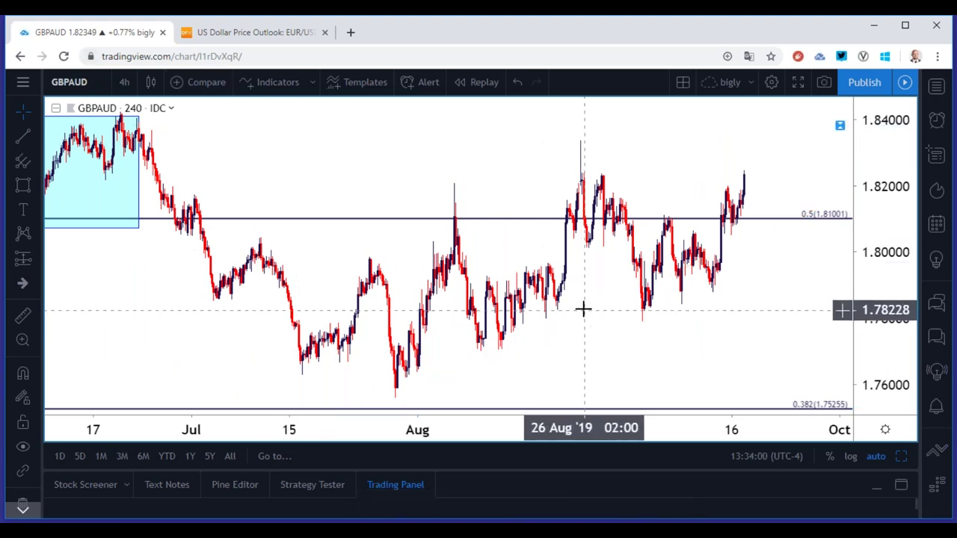
scroll(584, 306, down, 3)
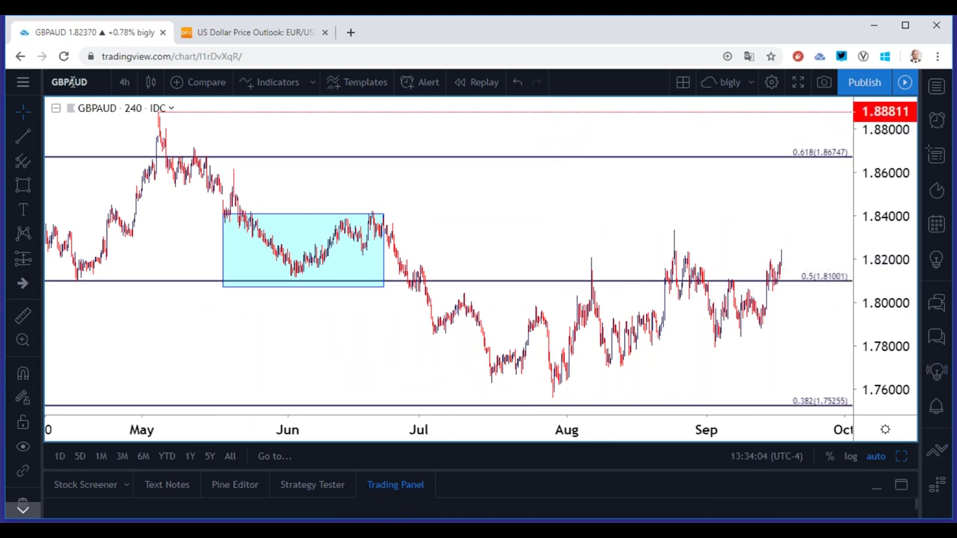
Switch the chart's symbol to GBPNZD, using the ICE feed, and show the advance since late July
click(73, 82)
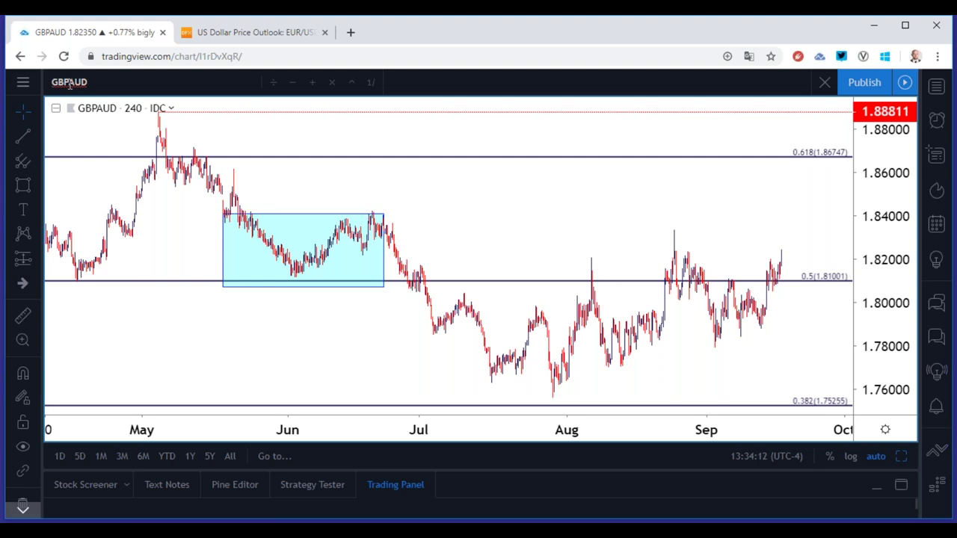
double_click(70, 84)
text(GBPNZD)
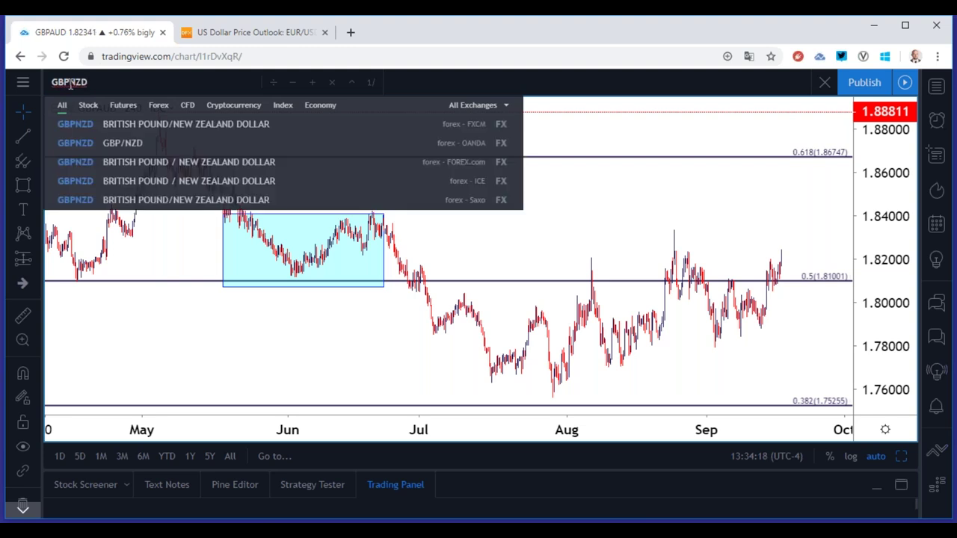
key(Return)
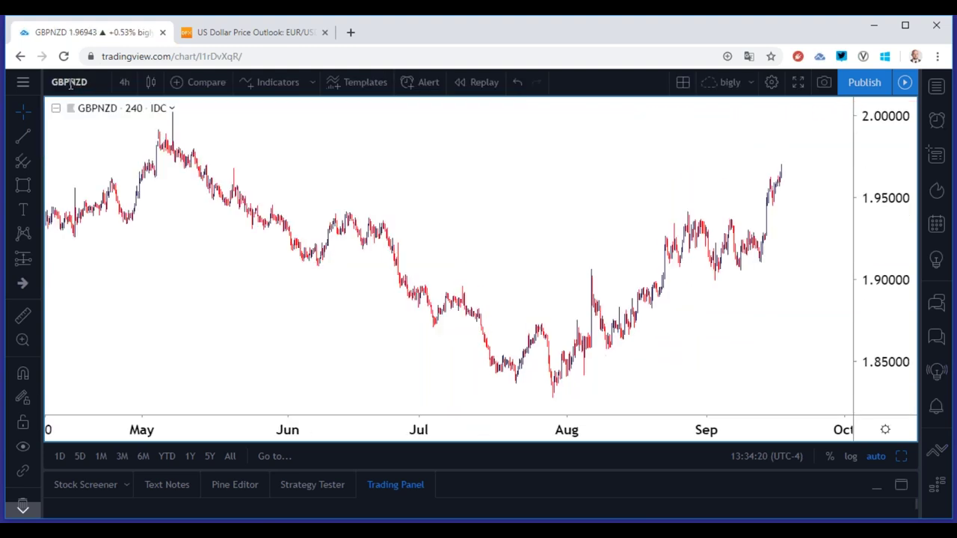
scroll(408, 184, up, 3)
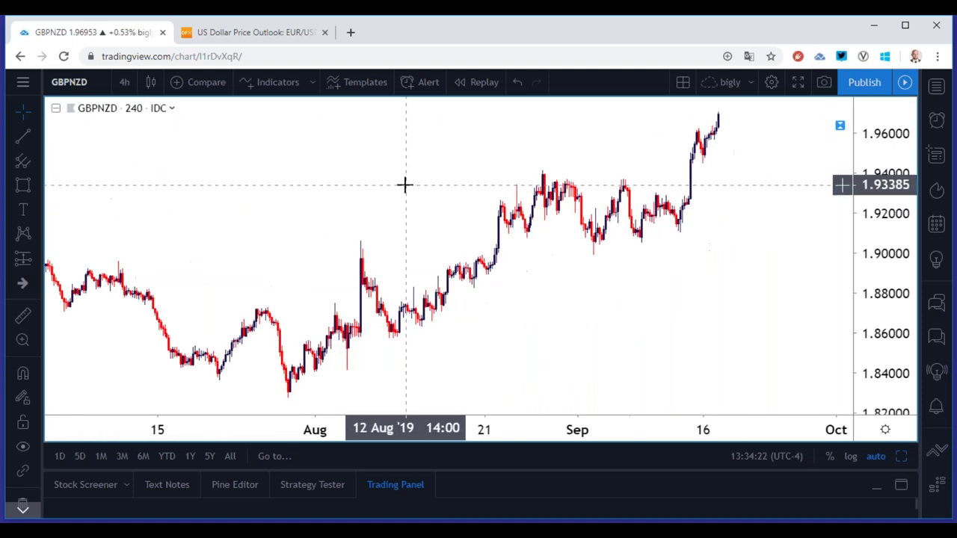
scroll(403, 185, up, 1)
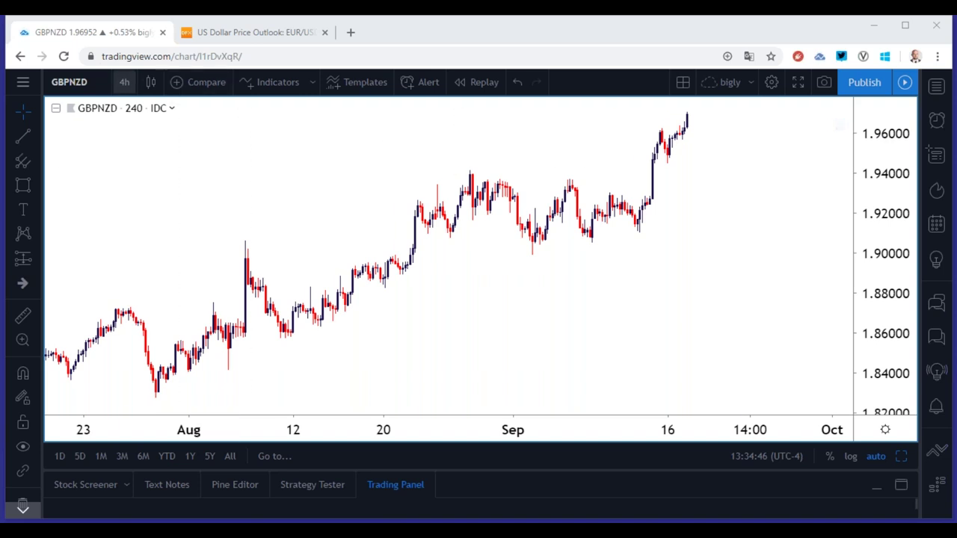
Switch the chart's symbol to GBPUSD, using the ICE feed
click(99, 83)
text(GP)
key(BackSpace)
text(BPUSD)
key(Down)
key(Down)
key(Return)
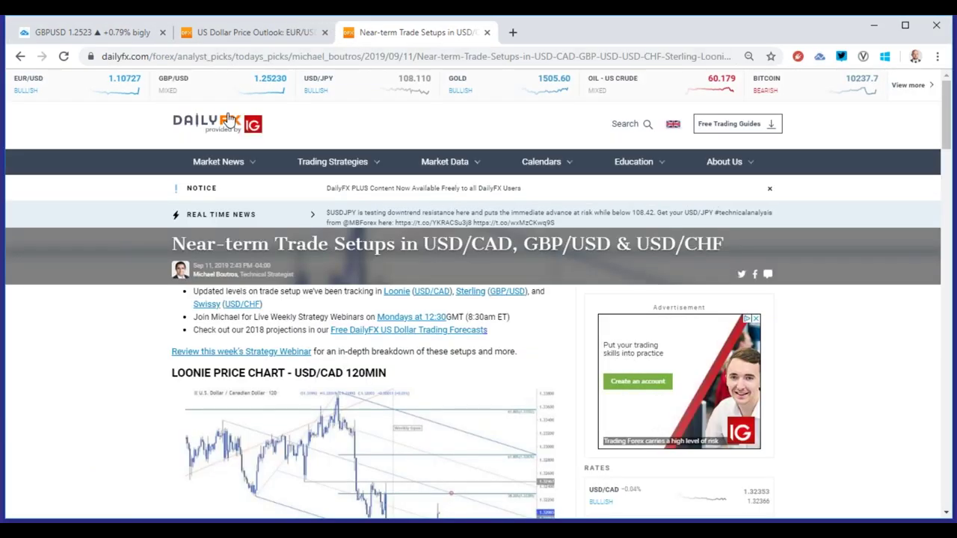
From the DailyFX home page, open the analyst pick "EURUSD Rate to Stage Larger Rebound on Fed Rate Cut, Dovish Guidance" and highlight its publication date
click(229, 120)
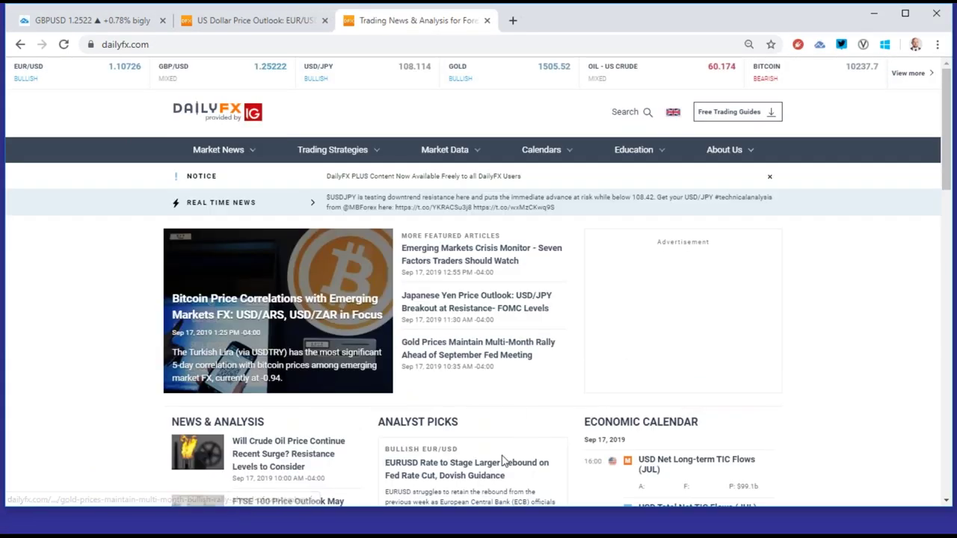
scroll(502, 461, down, 2)
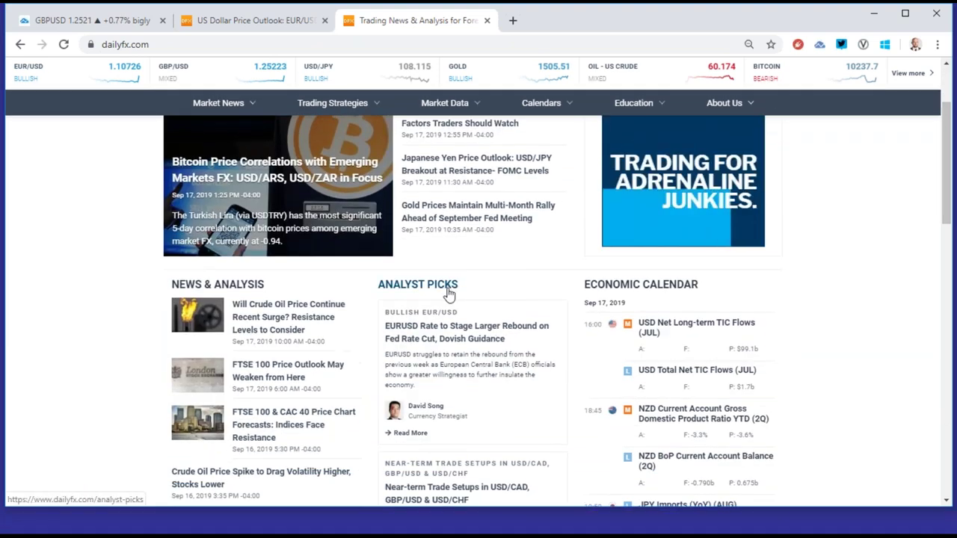
click(479, 341)
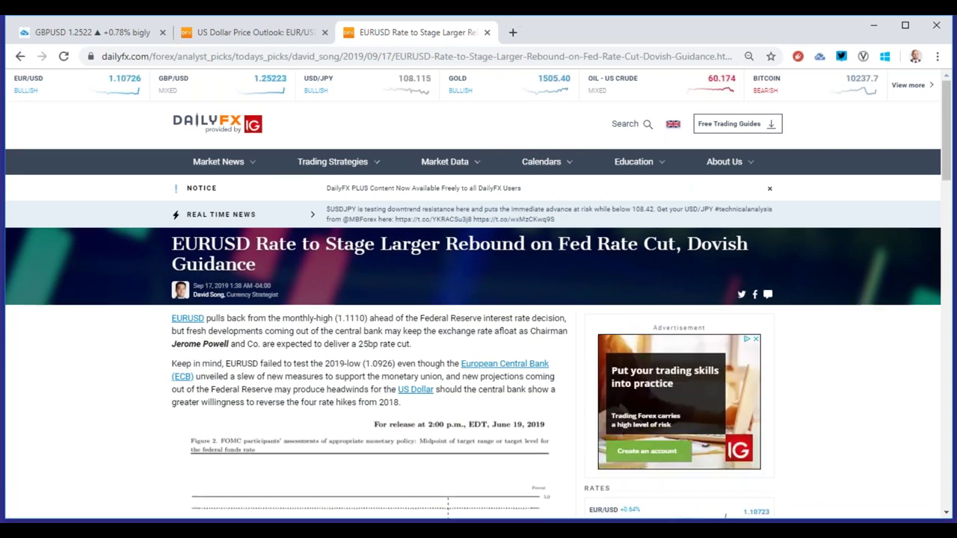
drag(272, 286, 192, 287)
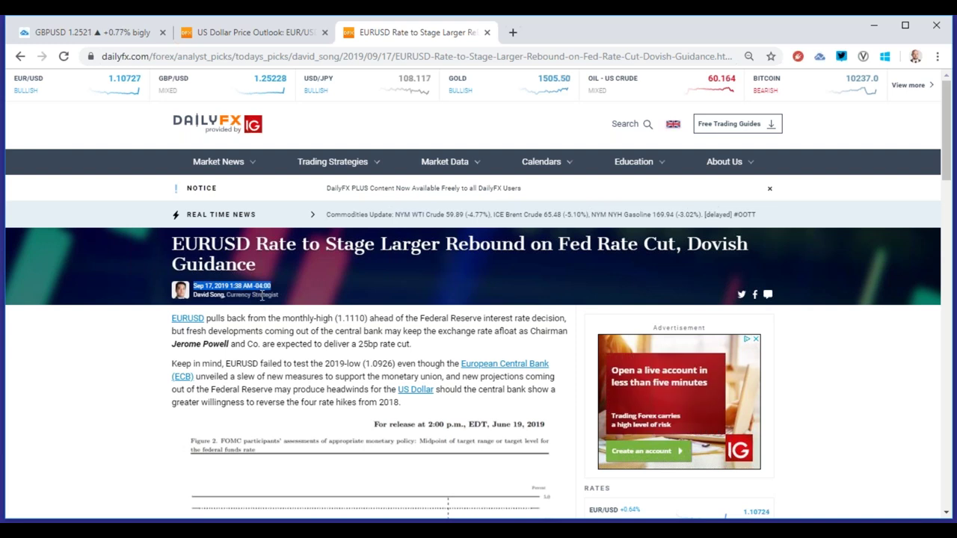
scroll(298, 352, down, 3)
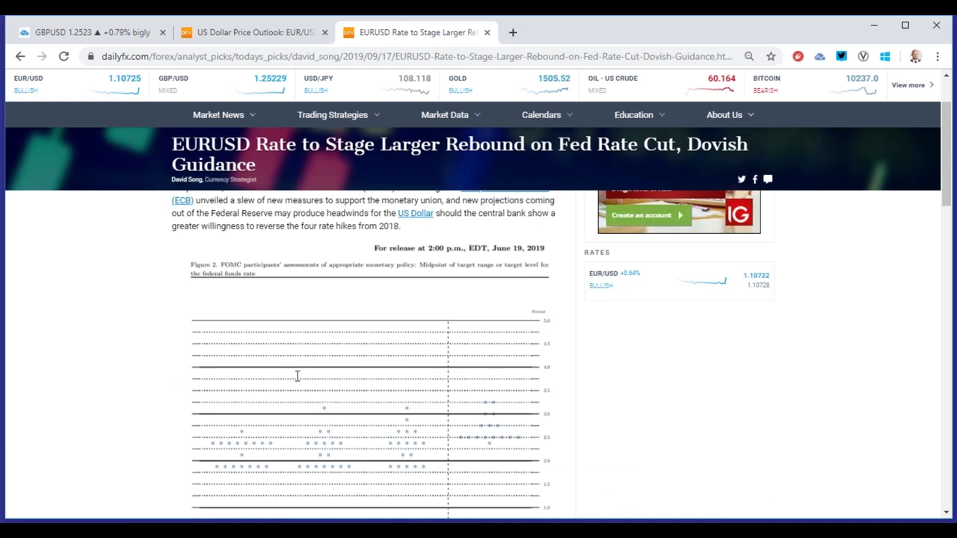
scroll(298, 376, up, 3)
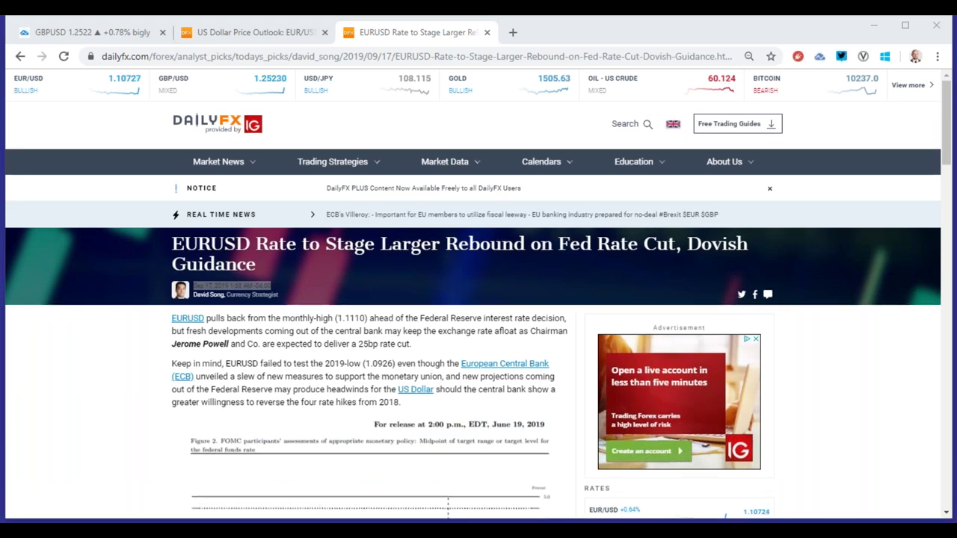
Return to the TradingView chart and switch its symbol to USDCHF, using the ICE feed
click(110, 32)
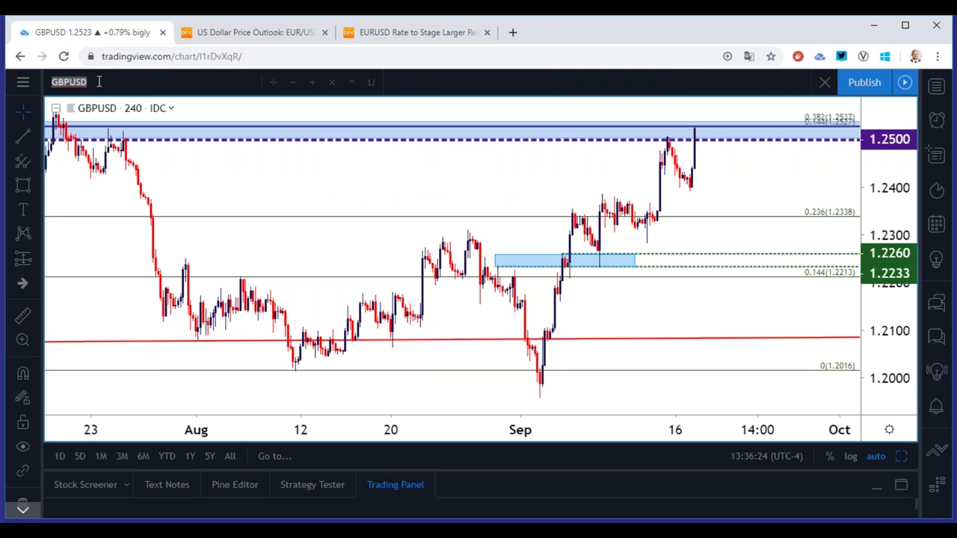
click(99, 82)
text(usdchf)
key(Down)
key(Down)
key(Down)
key(Down)
key(Return)
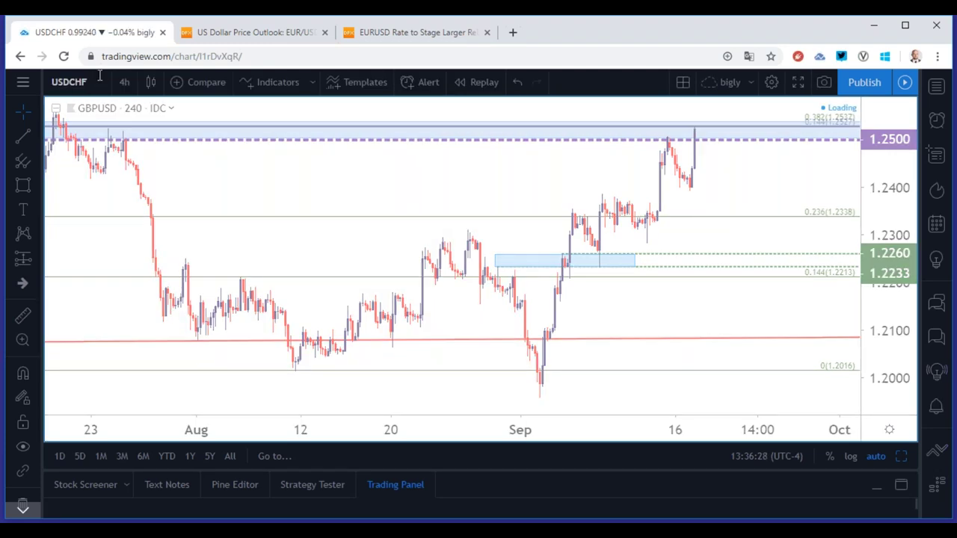
Set the USDCHF chart to the daily interval and show price since April against the descending blue trendline
click(124, 83)
click(144, 478)
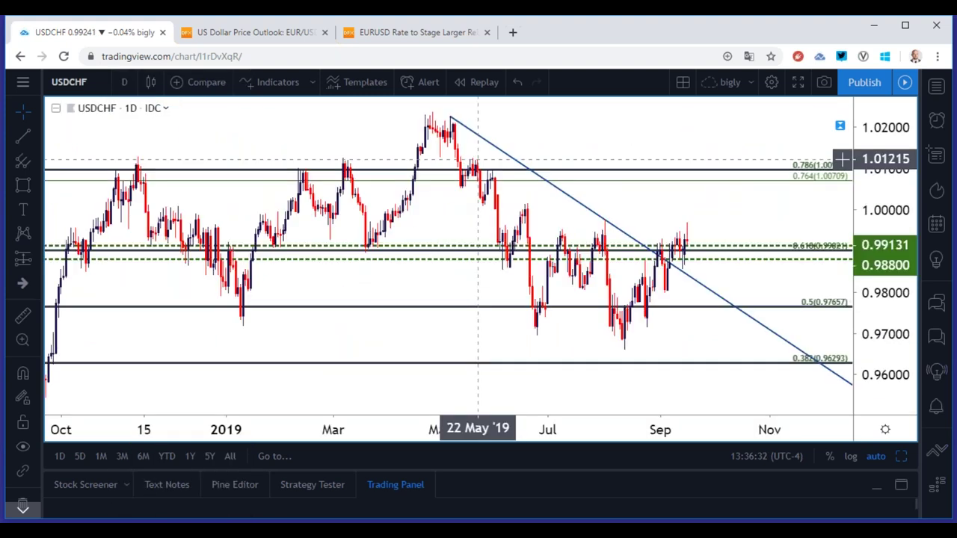
scroll(463, 222, up, 3)
scroll(462, 224, up, 1)
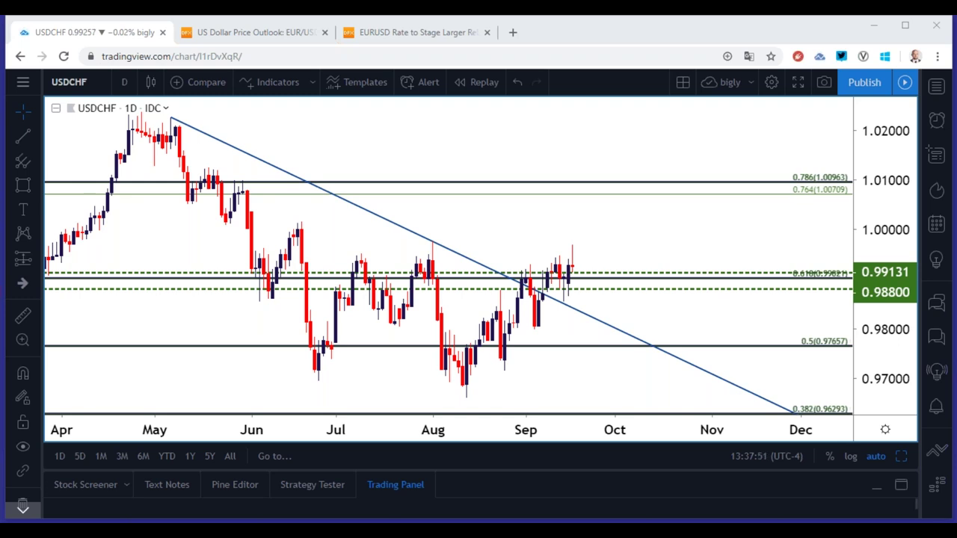
Switch the daily chart's symbol from USDCHF to GBPAUD
click(100, 78)
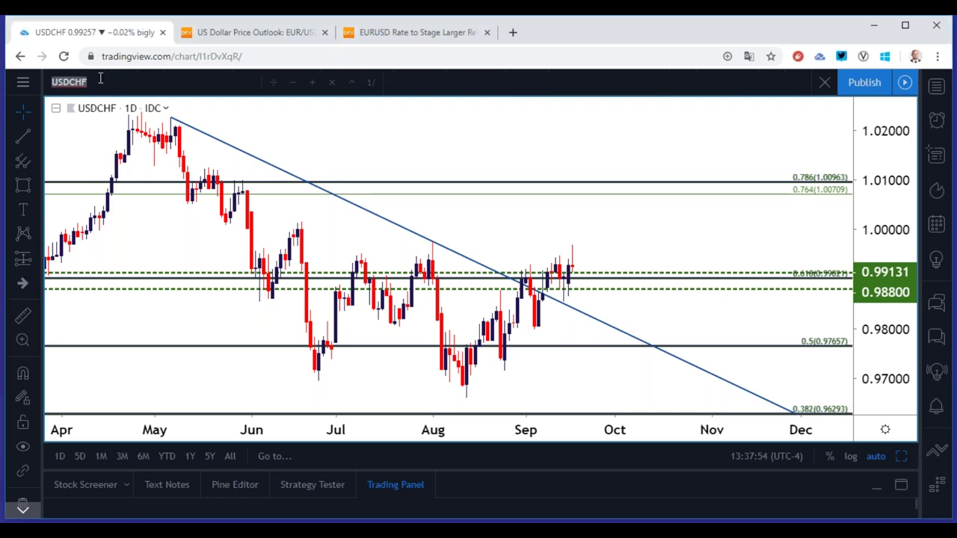
text(GBPAUD)
key(Return)
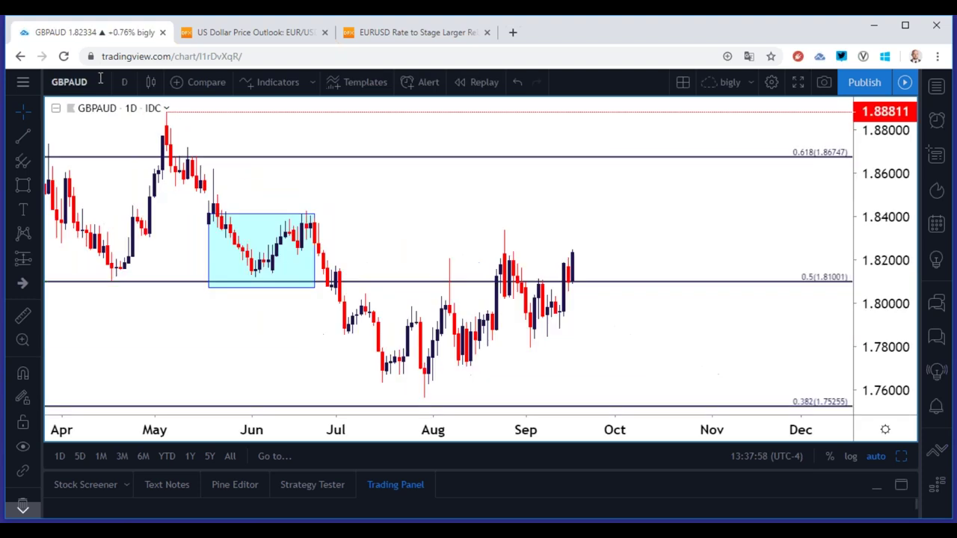
Set the GBPAUD chart to the monthly interval and keep it maximized to show price since 2010
click(125, 81)
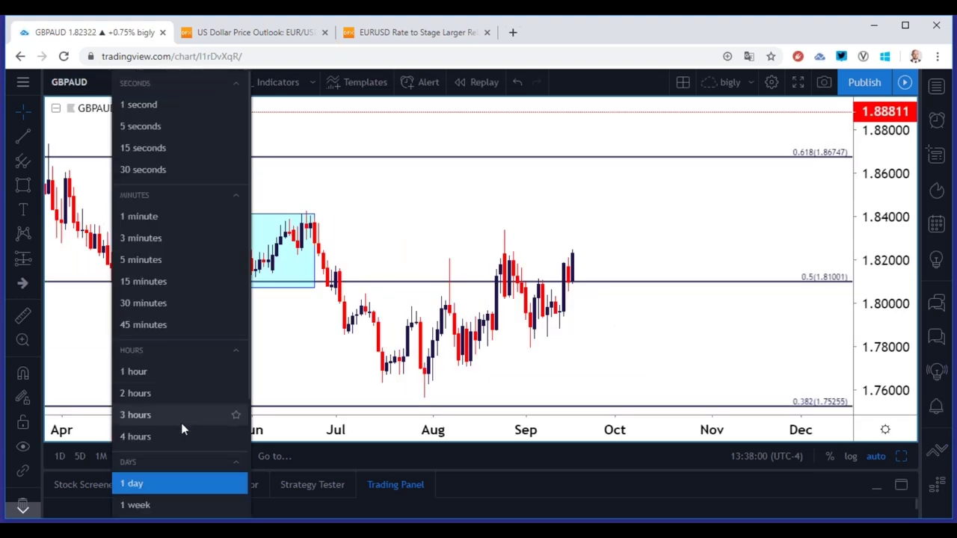
scroll(160, 430, down, 2)
click(149, 365)
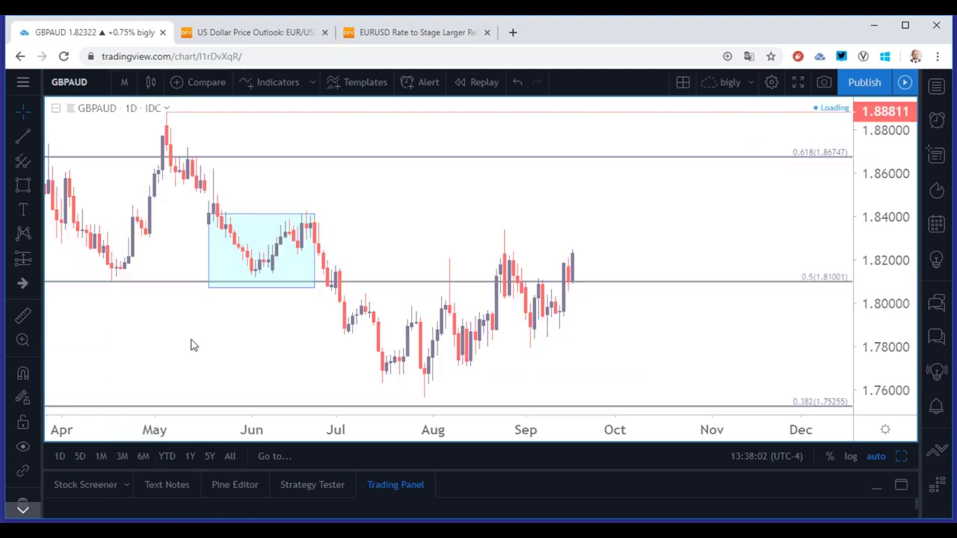
scroll(260, 293, up, 2)
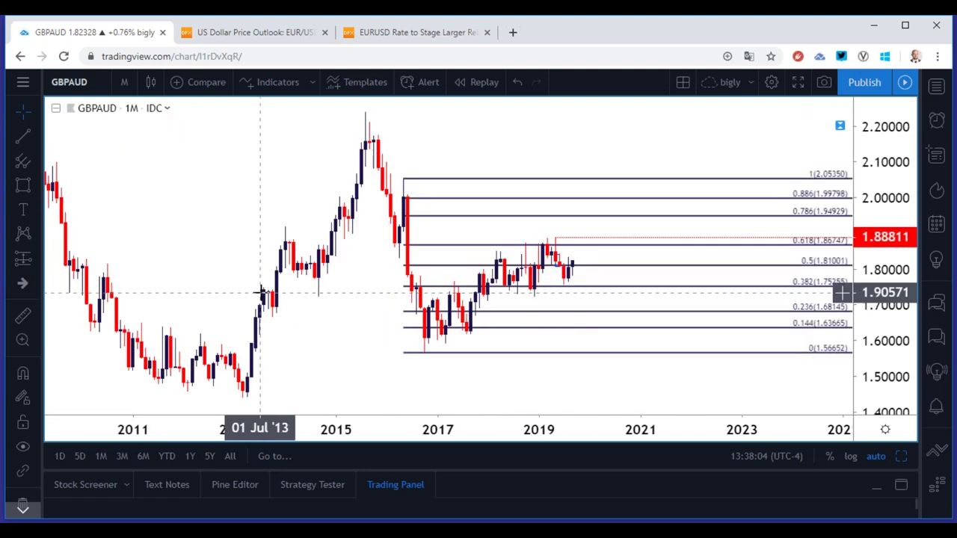
click(900, 456)
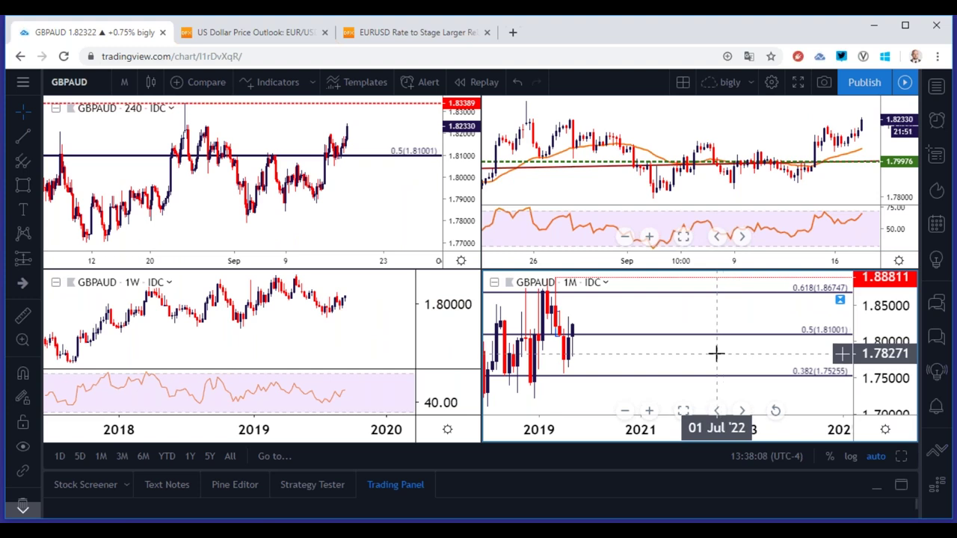
click(901, 458)
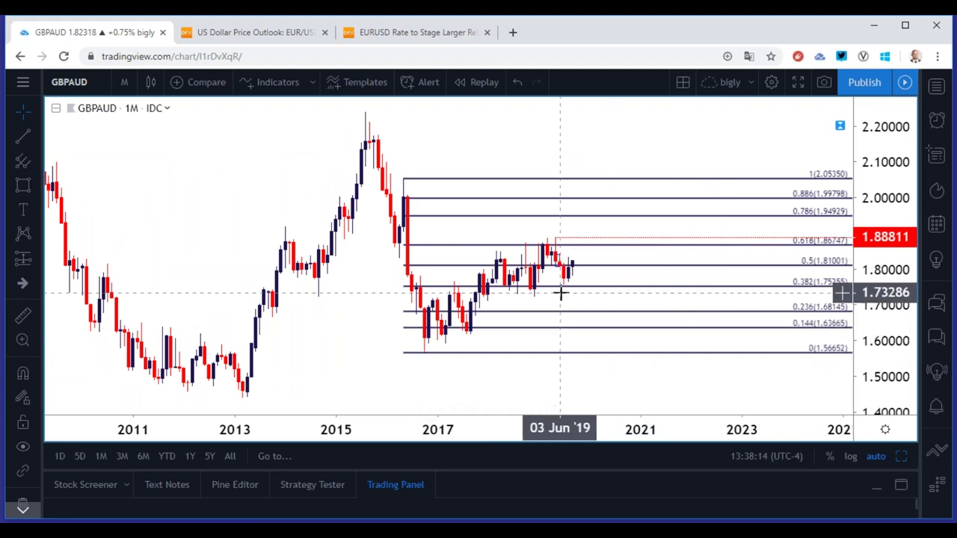
Draw a trend line on the monthly GBPAUD chart from the March 2017 low to the December 2018 low
click(38, 136)
click(54, 137)
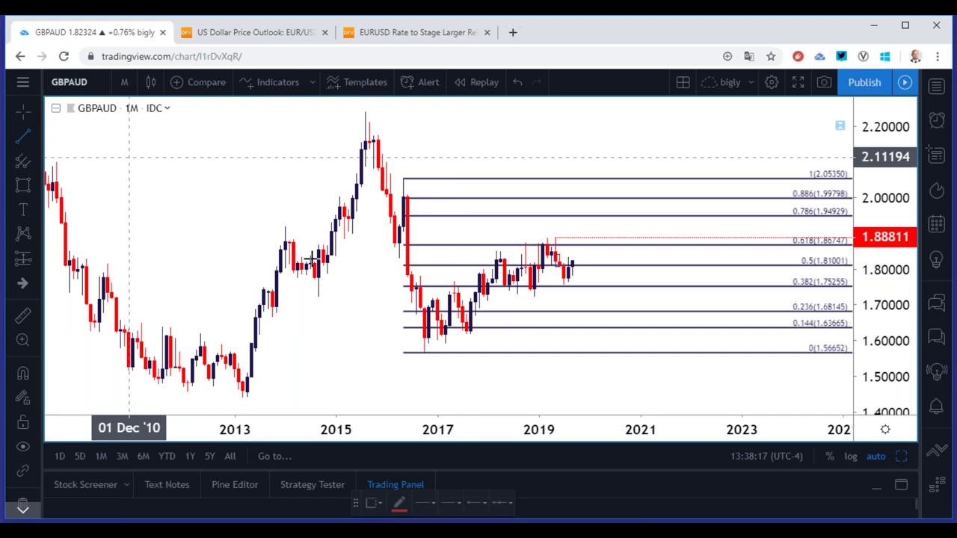
click(446, 345)
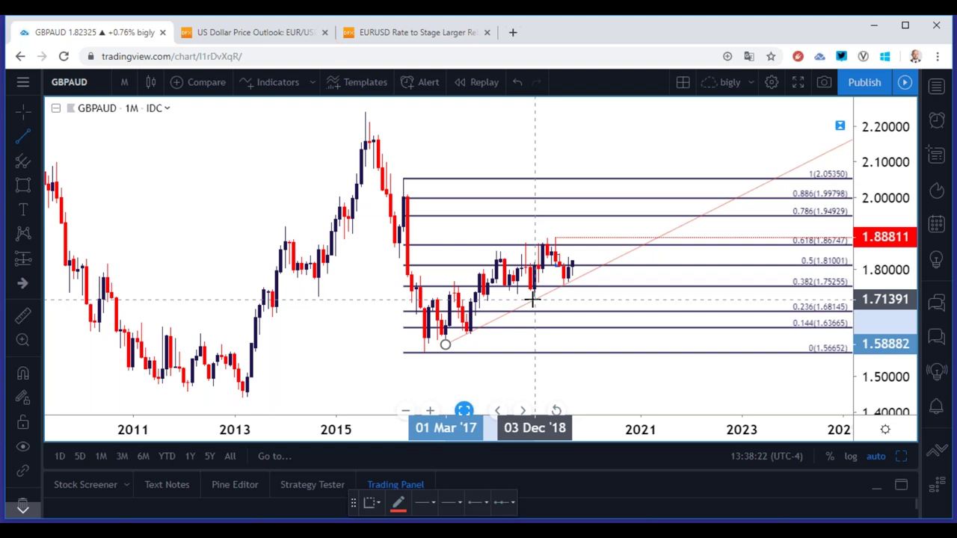
click(533, 299)
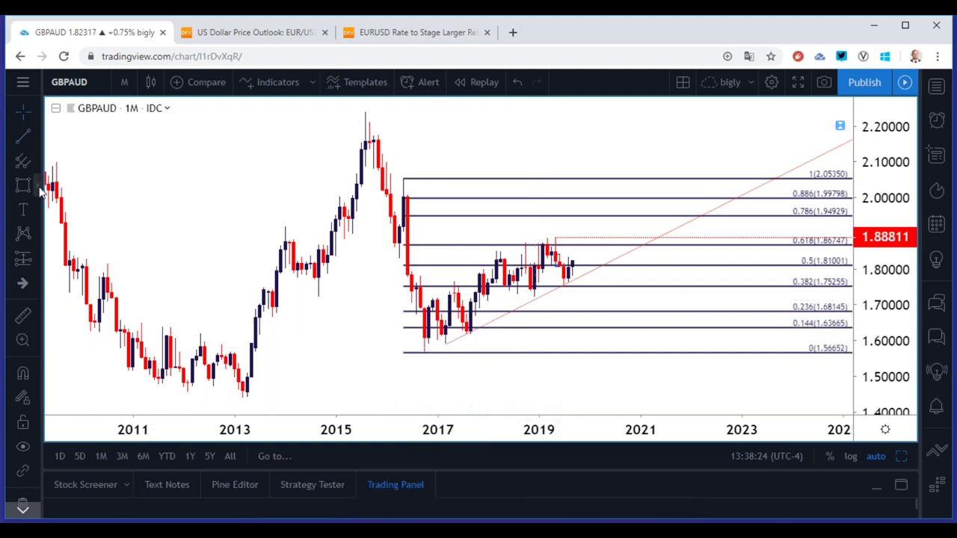
Turn on Magnet Mode and snap the trend line's second anchor to the December 2018 low
click(22, 373)
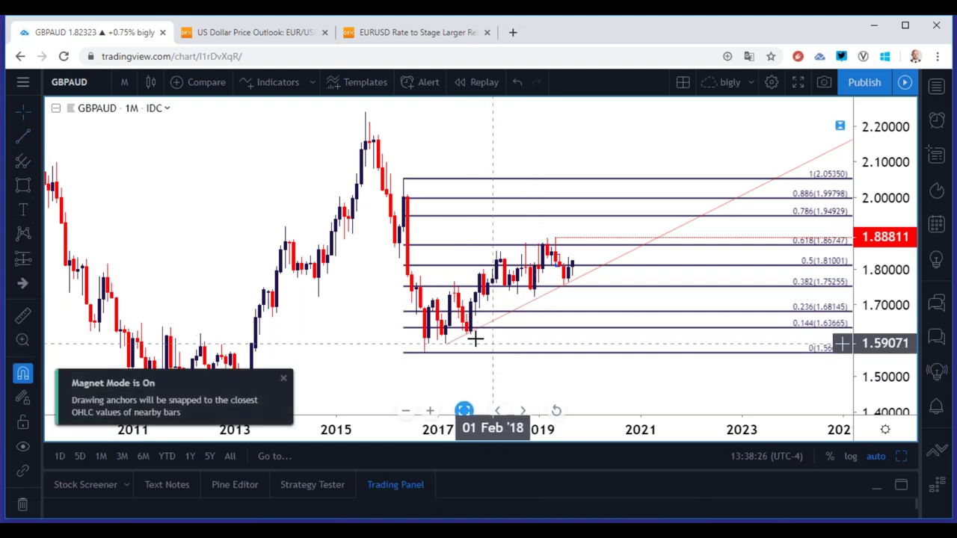
click(445, 346)
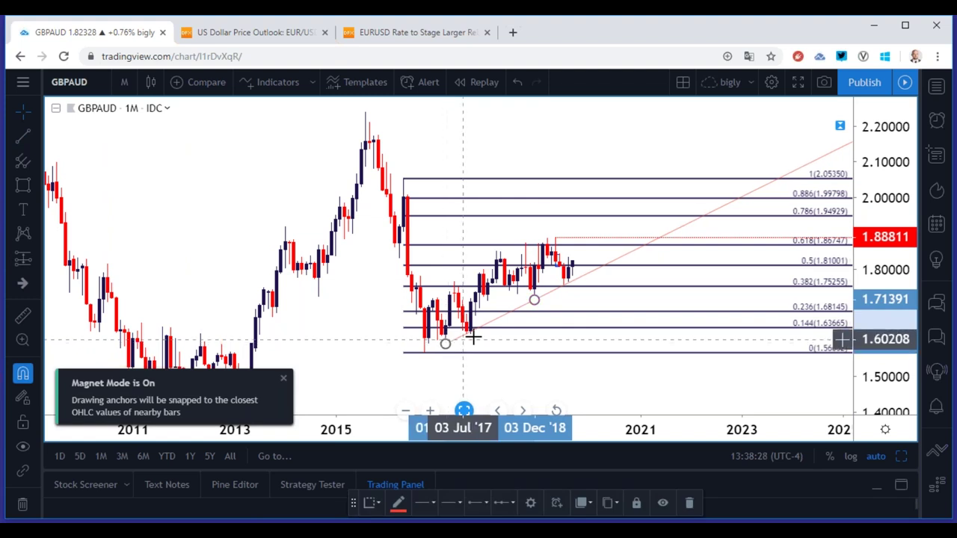
drag(534, 301, 564, 297)
View the GBPAUD trend line on the daily interval with price back to mid-2016
click(124, 82)
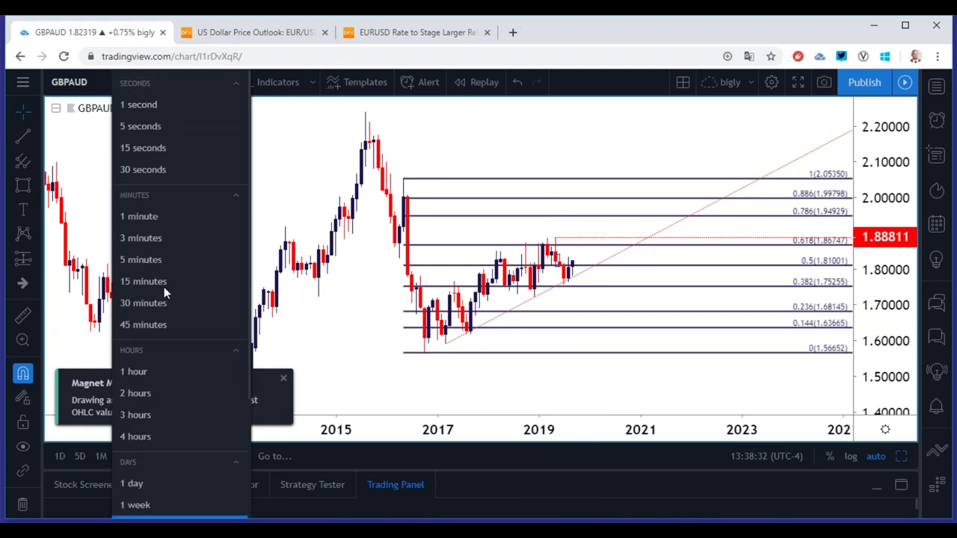
click(163, 483)
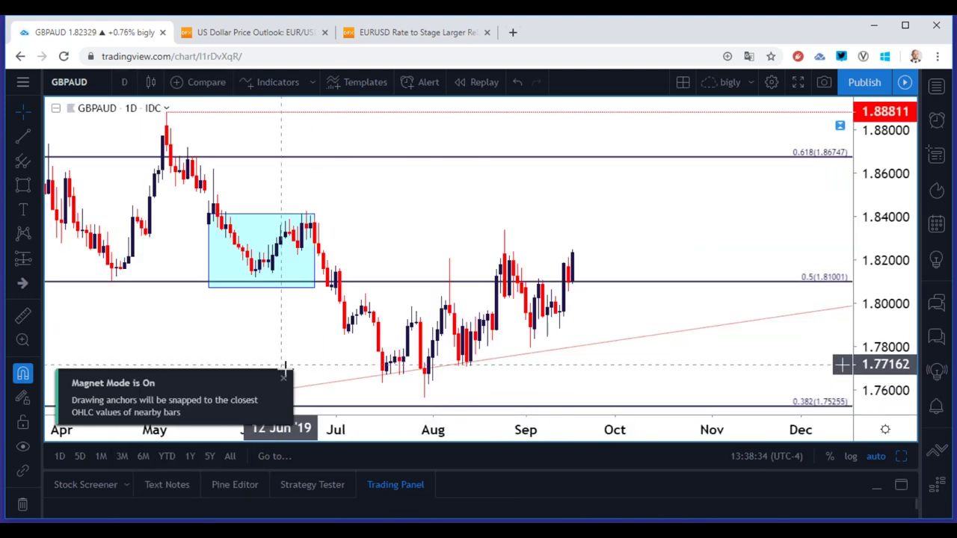
scroll(281, 345, down, 3)
scroll(281, 345, down, 10)
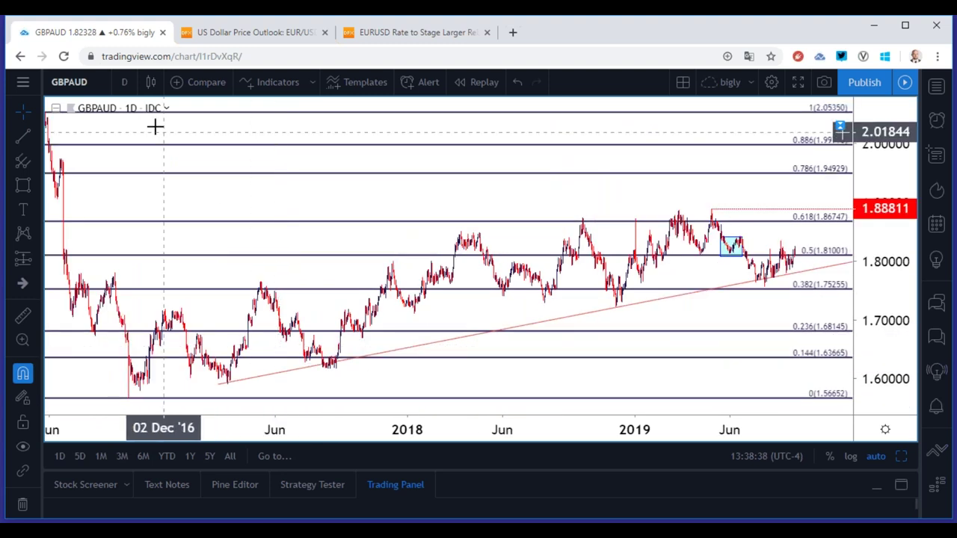
Set the chart to the weekly interval and move the trend line's start to the 28 August 2017 low
click(124, 82)
click(158, 504)
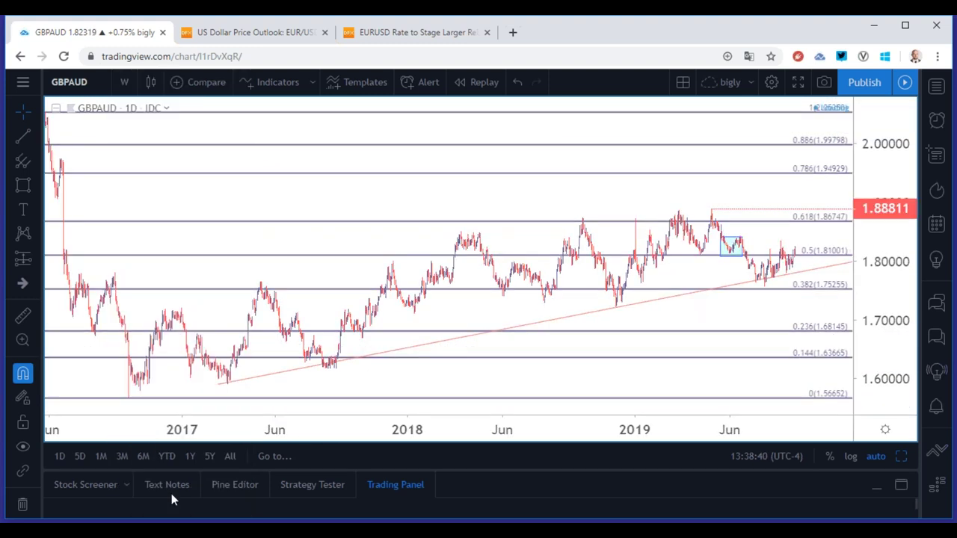
scroll(495, 387, up, 5)
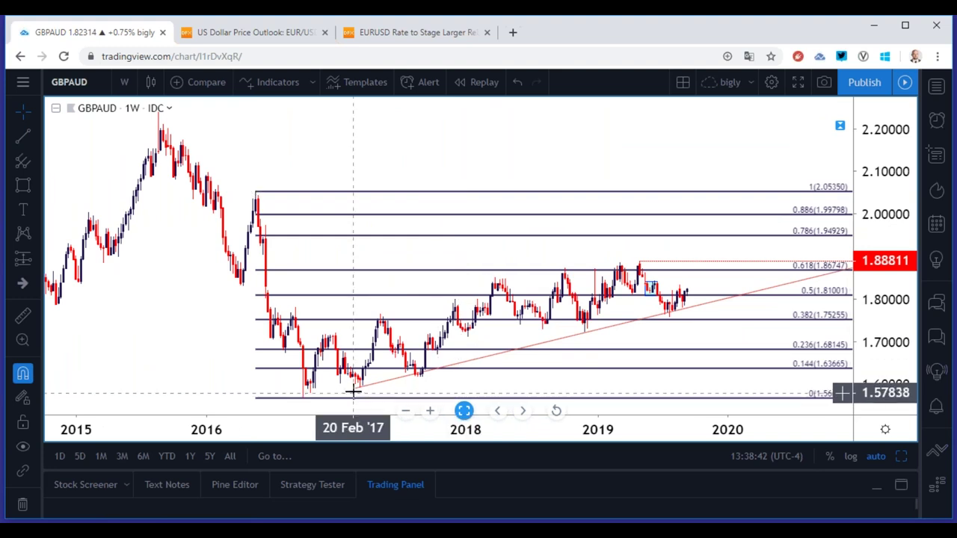
drag(355, 386, 419, 384)
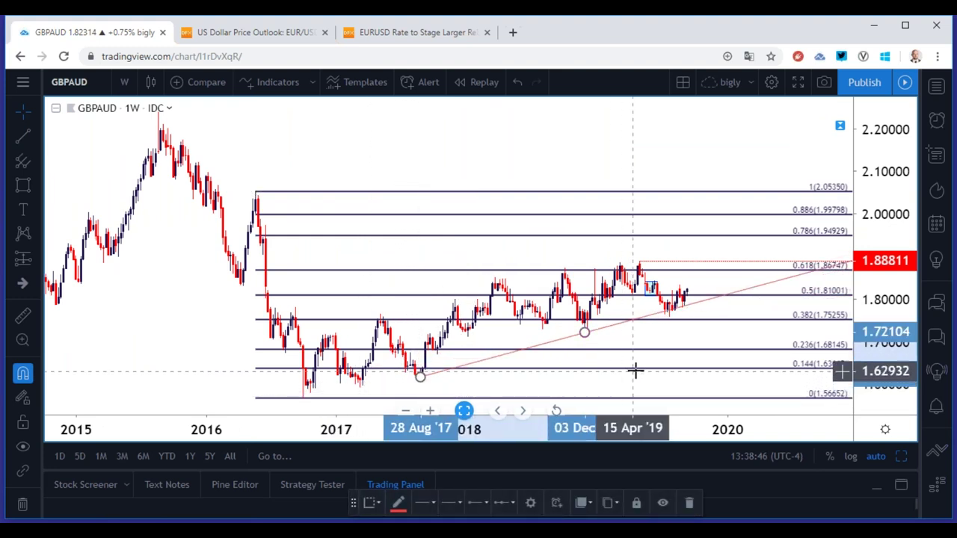
click(628, 373)
scroll(626, 374, up, 2)
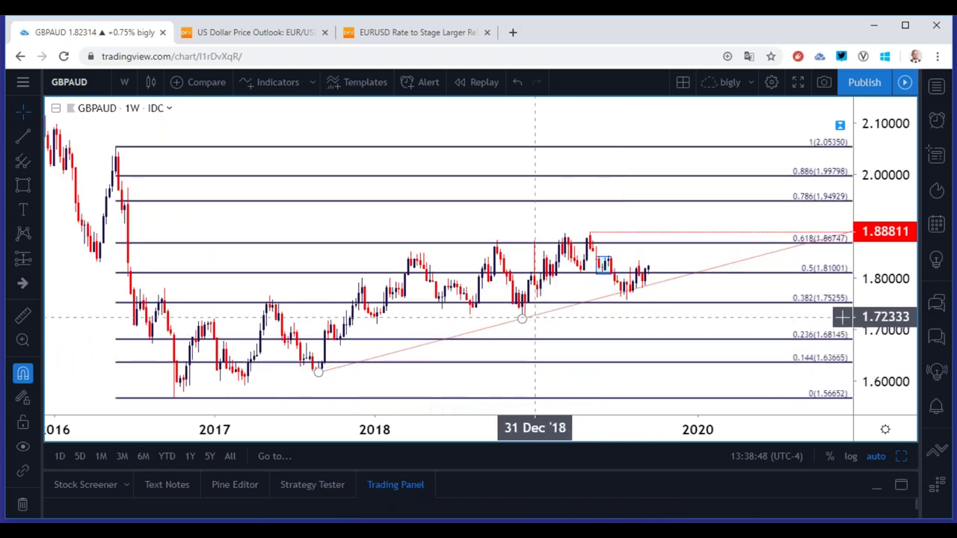
Thicken the red trend line to the third of the four thickness options
double_click(511, 329)
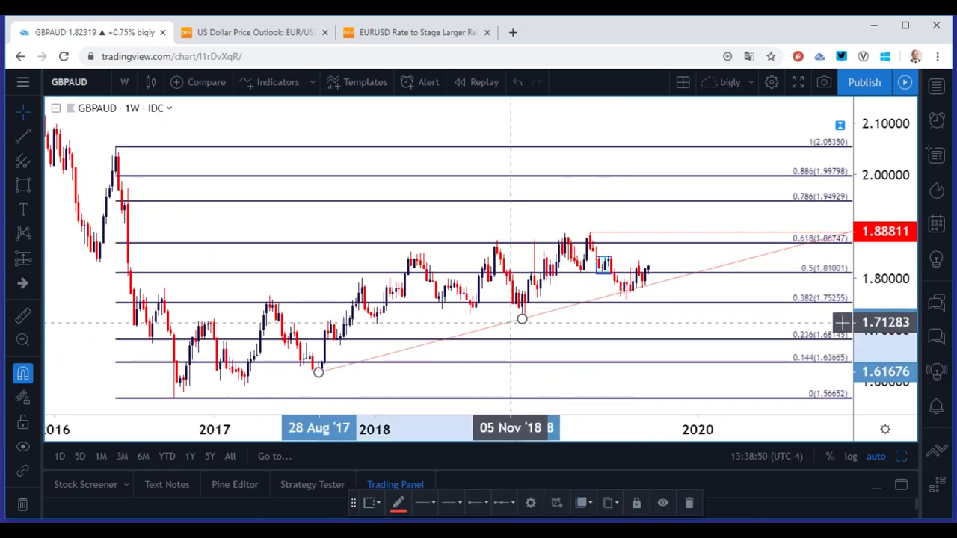
click(476, 187)
click(547, 427)
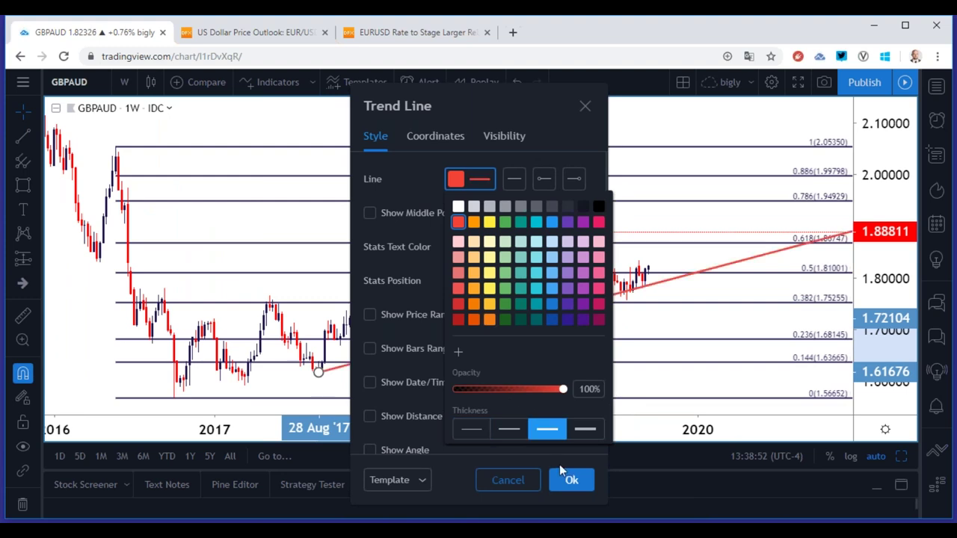
click(571, 480)
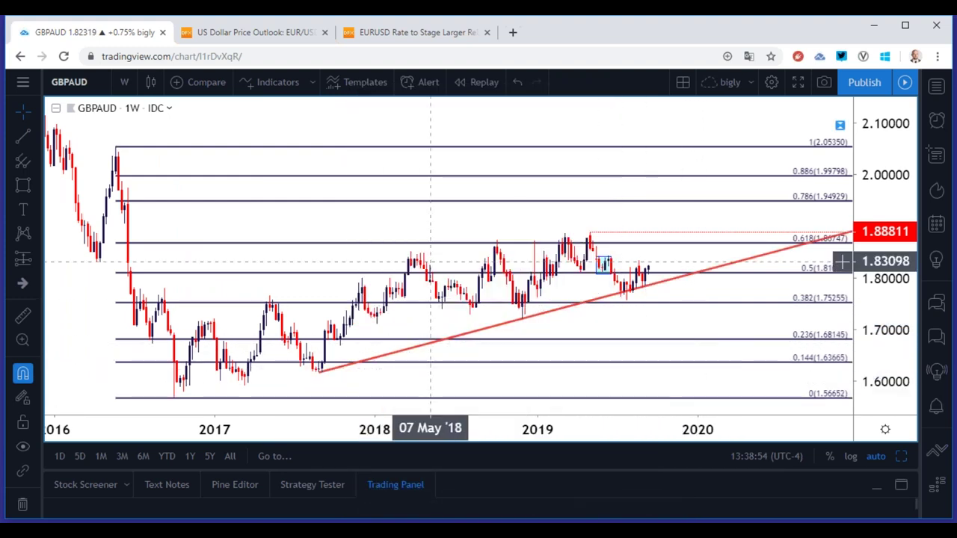
Set the GBPAUD chart to the daily interval and move the trend line's start anchor to 8 September 2017
click(124, 82)
click(180, 485)
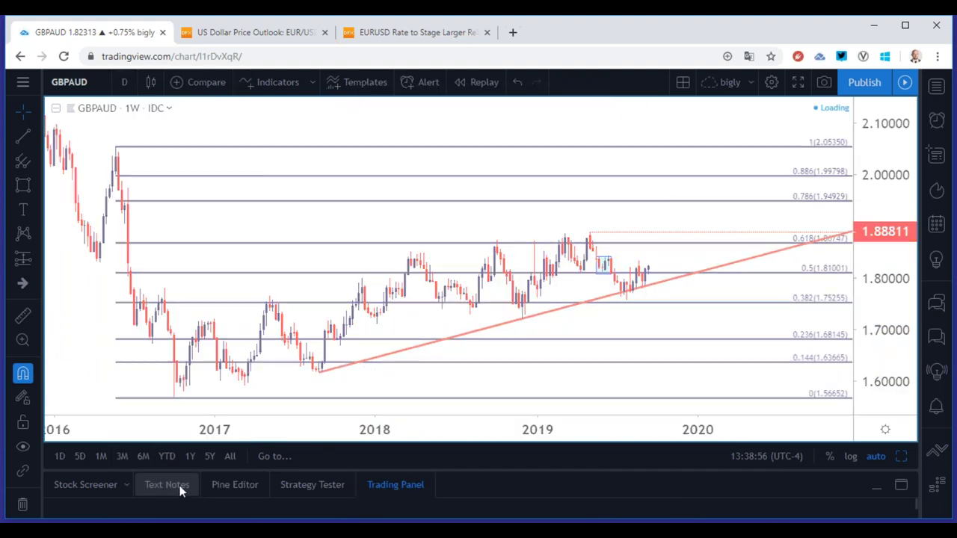
scroll(346, 363, down, 2)
scroll(344, 359, down, 4)
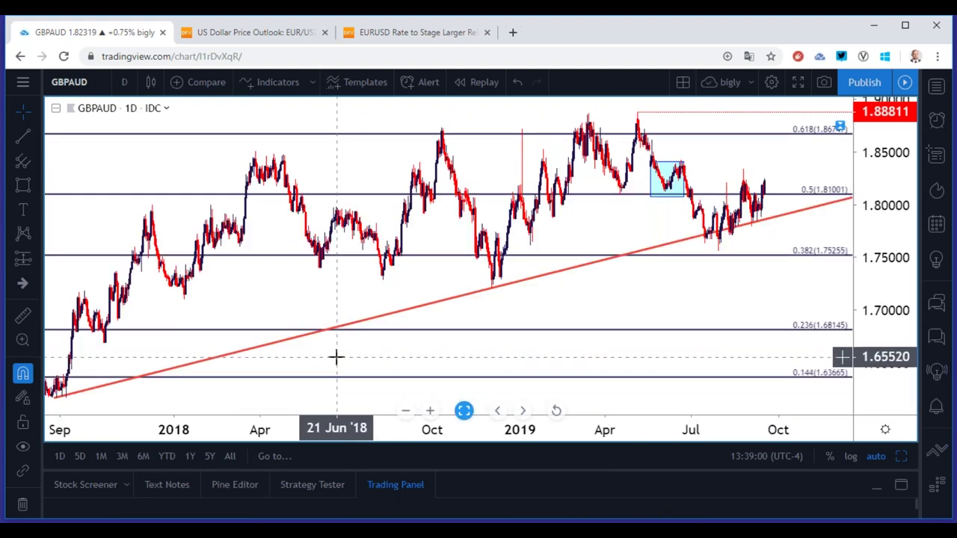
drag(57, 397, 65, 398)
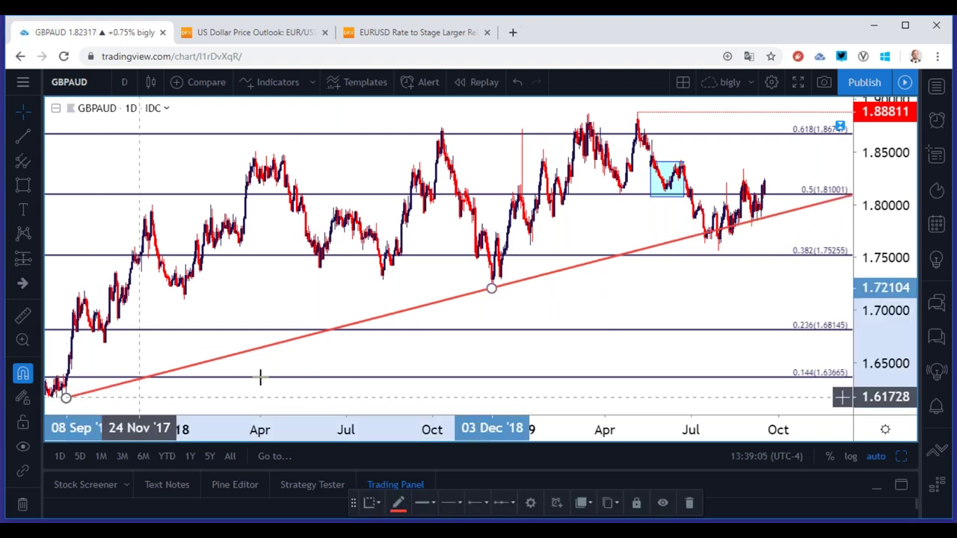
click(577, 300)
scroll(568, 307, up, 5)
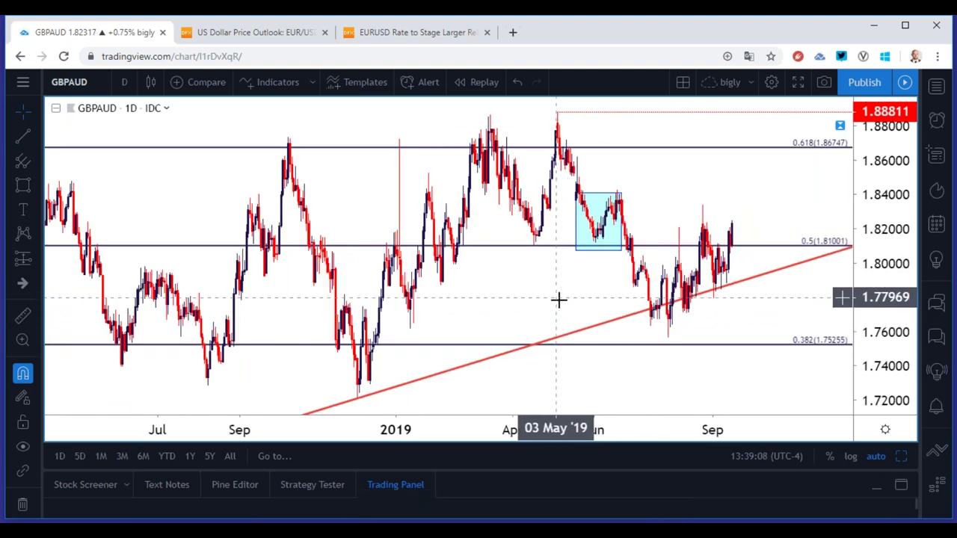
scroll(559, 299, up, 2)
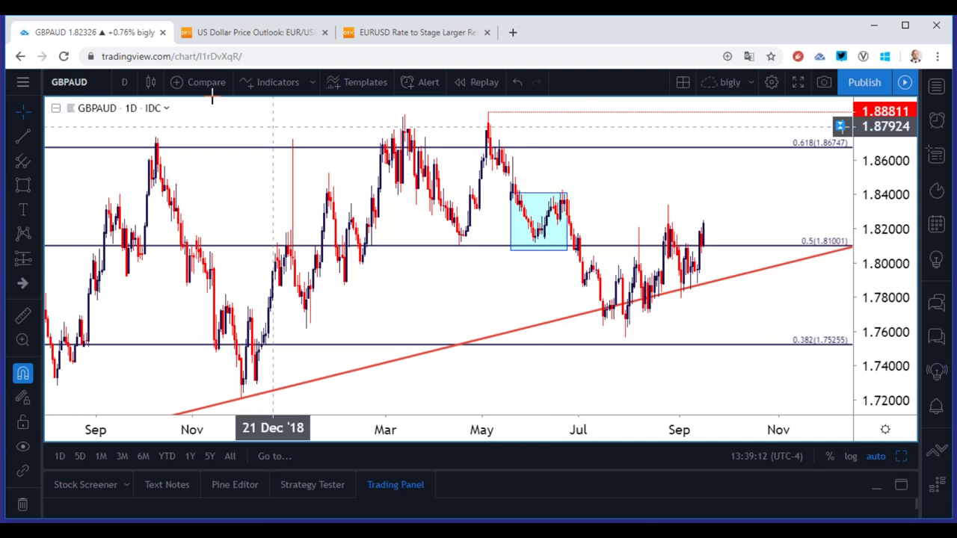
Set the GBPAUD chart to the 4-hour interval and examine price since June against the red trend line
click(124, 83)
click(152, 428)
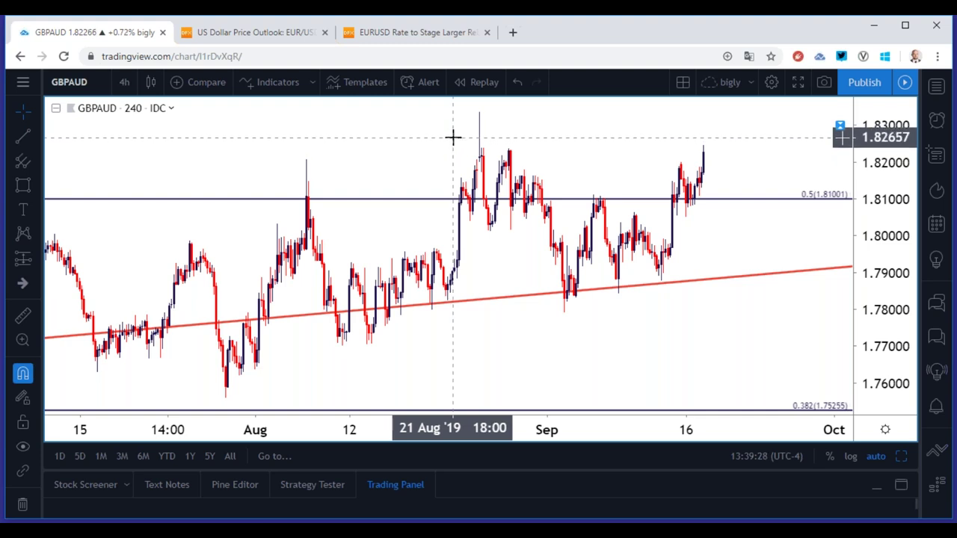
scroll(453, 137, down, 3)
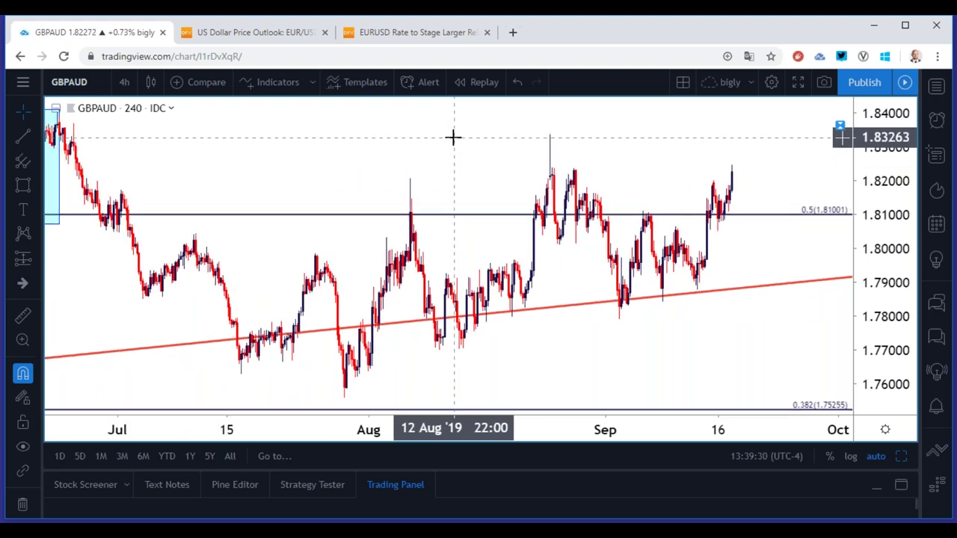
scroll(453, 137, down, 2)
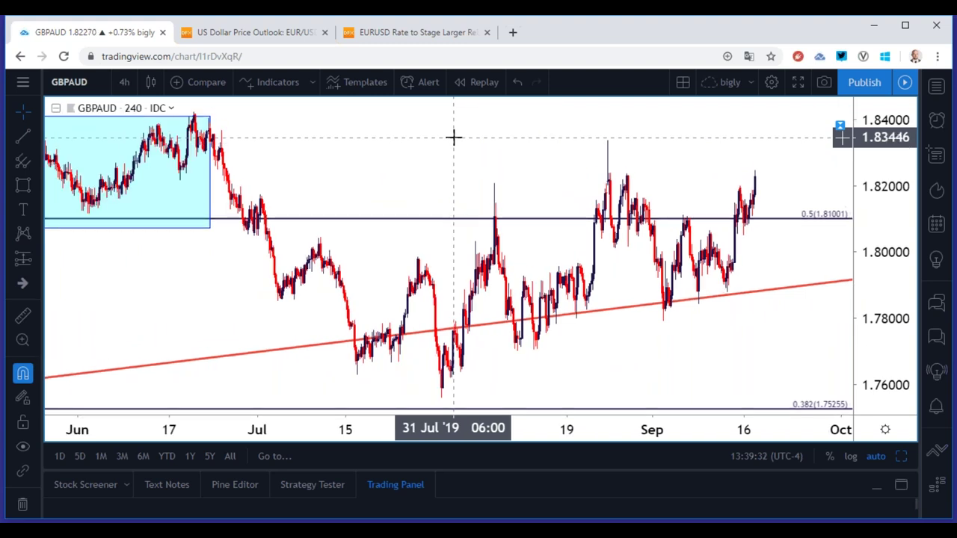
scroll(453, 137, down, 1)
scroll(453, 137, up, 4)
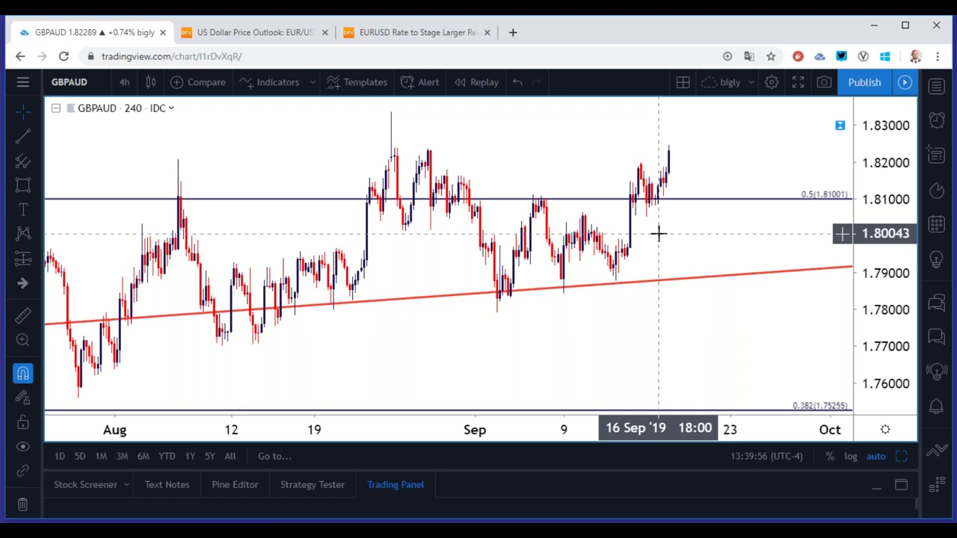
Switch the chart's symbol to GBPCAD, using the IDC feed, and set it to the daily interval
click(95, 83)
text(GBPCAD)
key(Down)
key(Down)
key(Down)
key(Return)
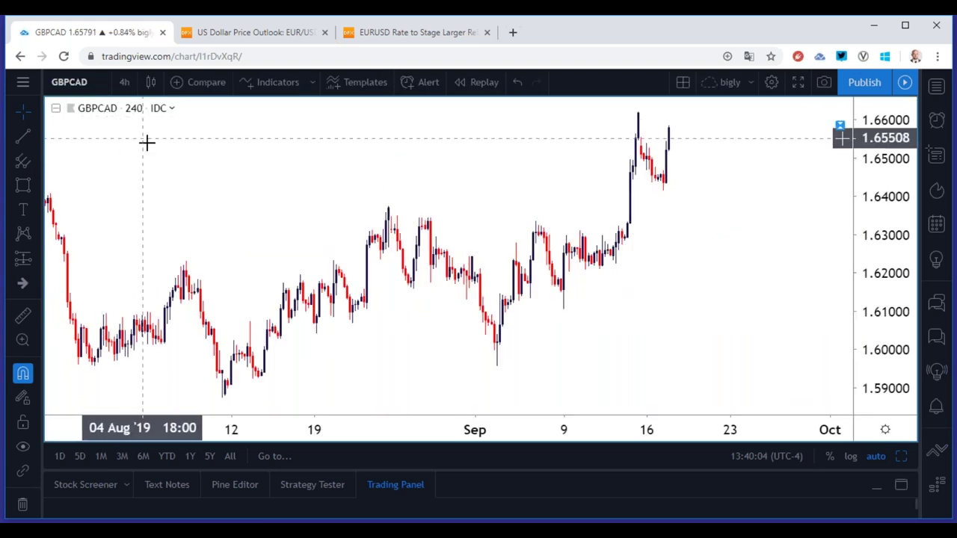
click(124, 82)
click(133, 484)
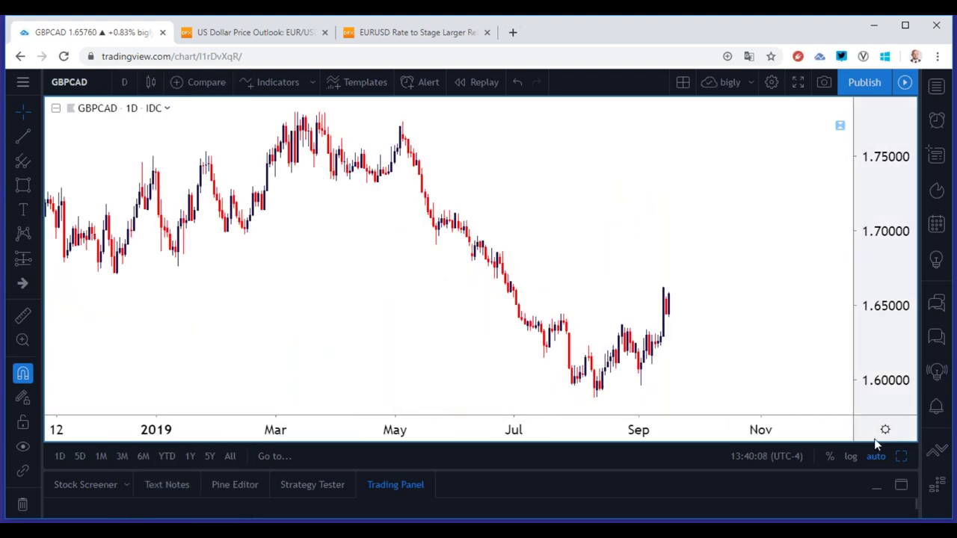
Return to the multi-chart layout and maximize the 4-hour GBPCAD chart that carries the Fibonacci levels
key(alt+Return)
click(412, 207)
click(904, 457)
scroll(429, 160, down, 3)
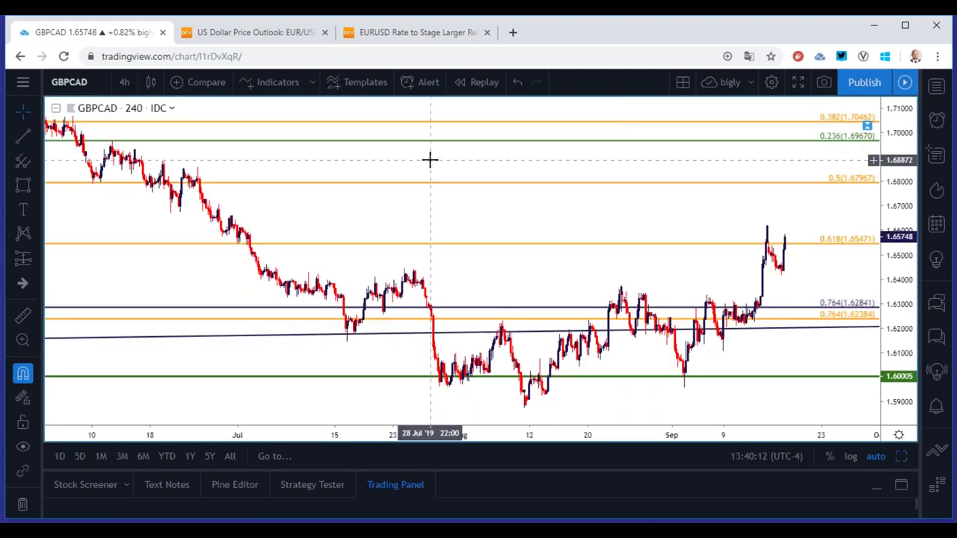
Set this GBPCAD chart to the daily interval and show price since spring 2019 against its Fibonacci levels
click(119, 86)
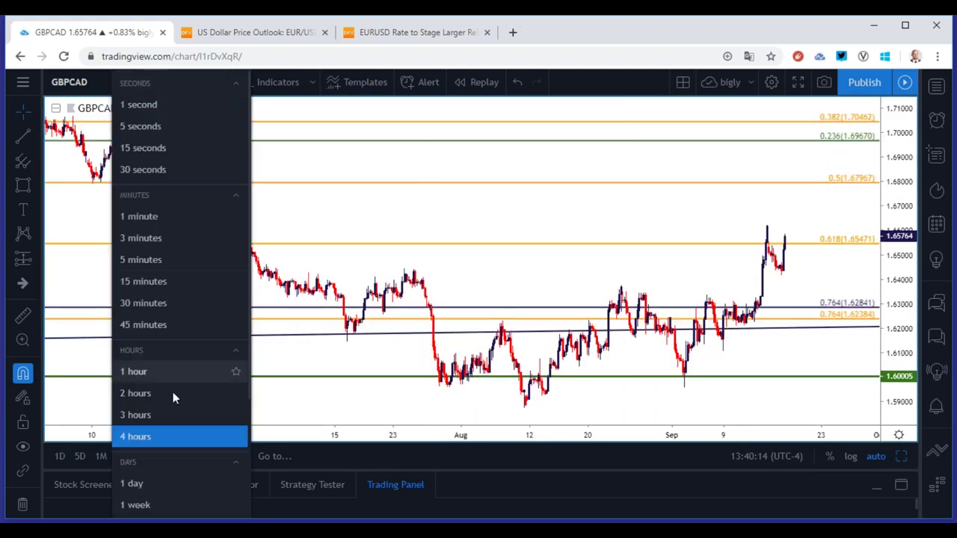
click(167, 478)
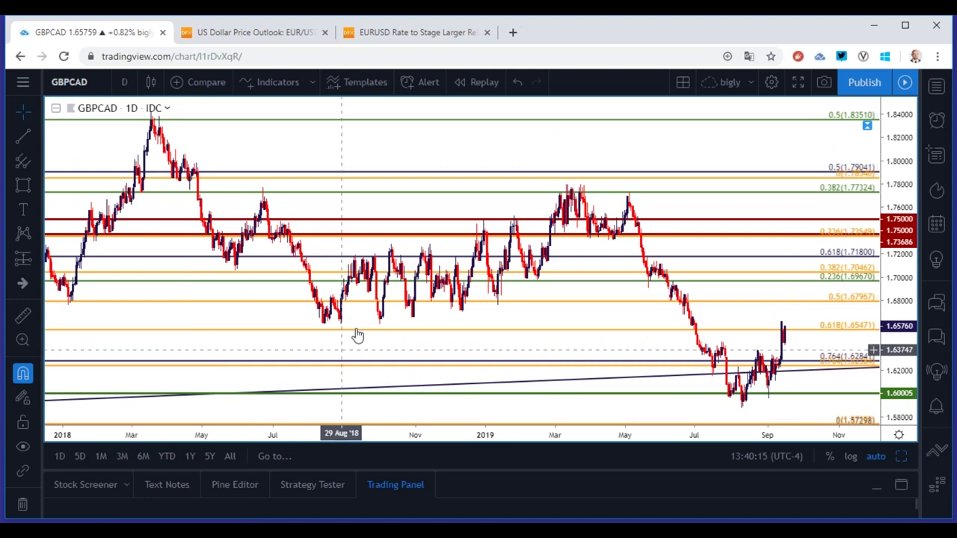
scroll(357, 335, up, 5)
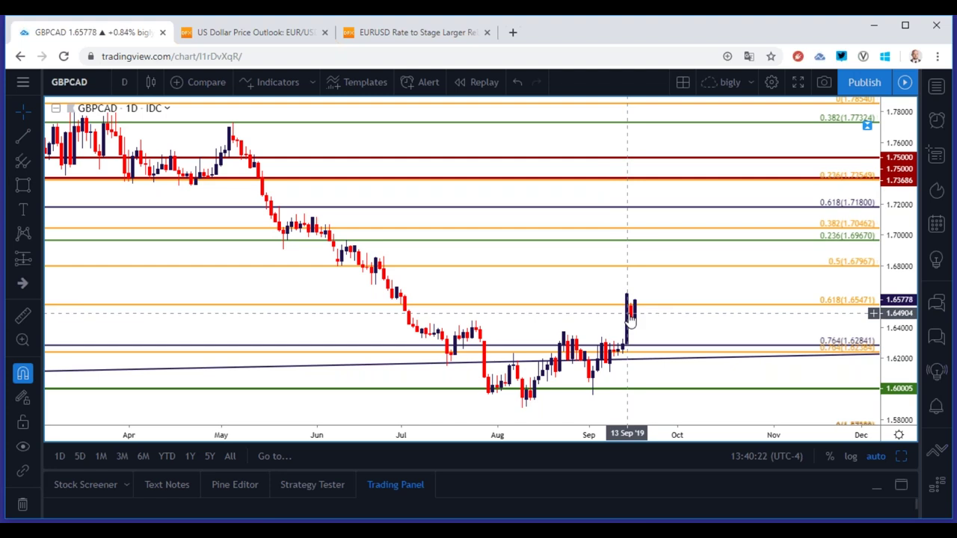
Review GBPCAD against the 0.618 Fibonacci level on the 2-hour interval, followed by the 1-hour interval
click(124, 82)
click(149, 400)
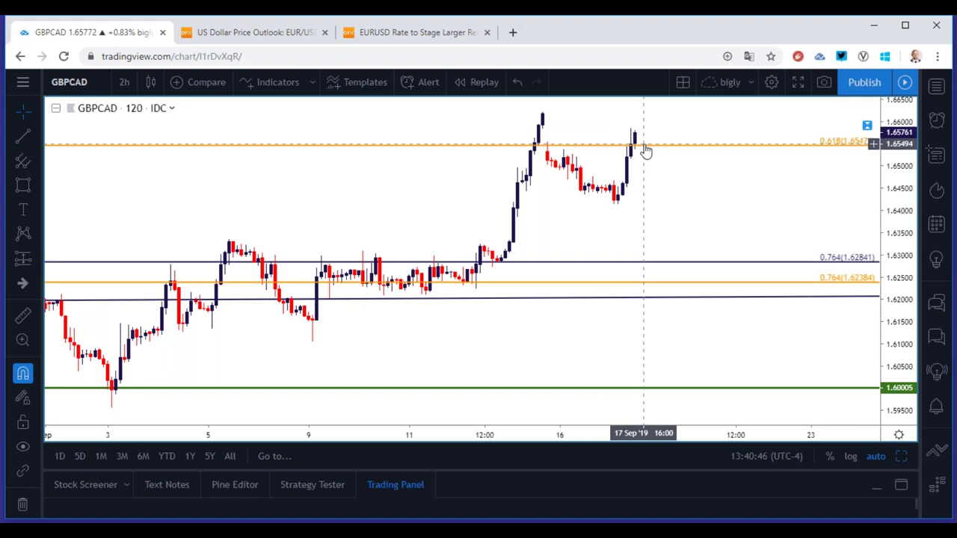
click(124, 82)
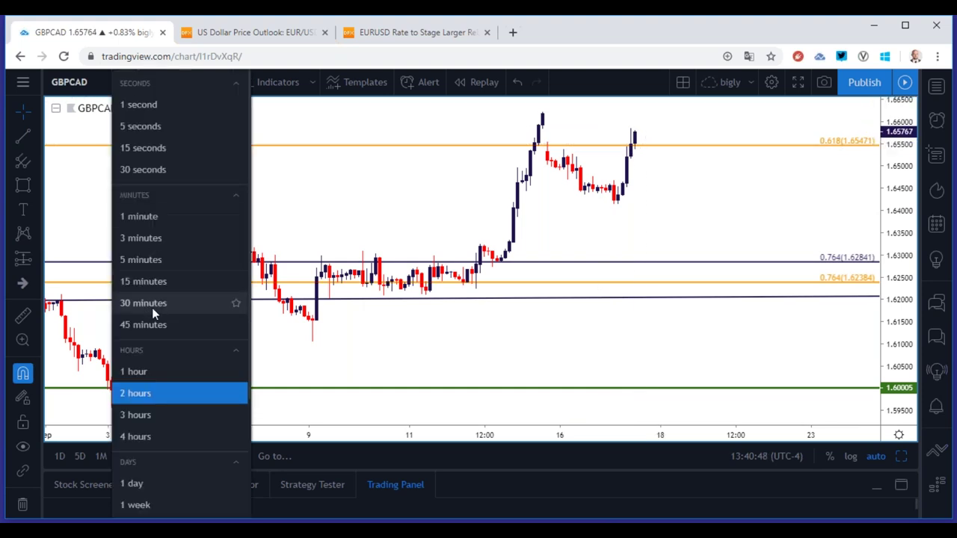
click(148, 371)
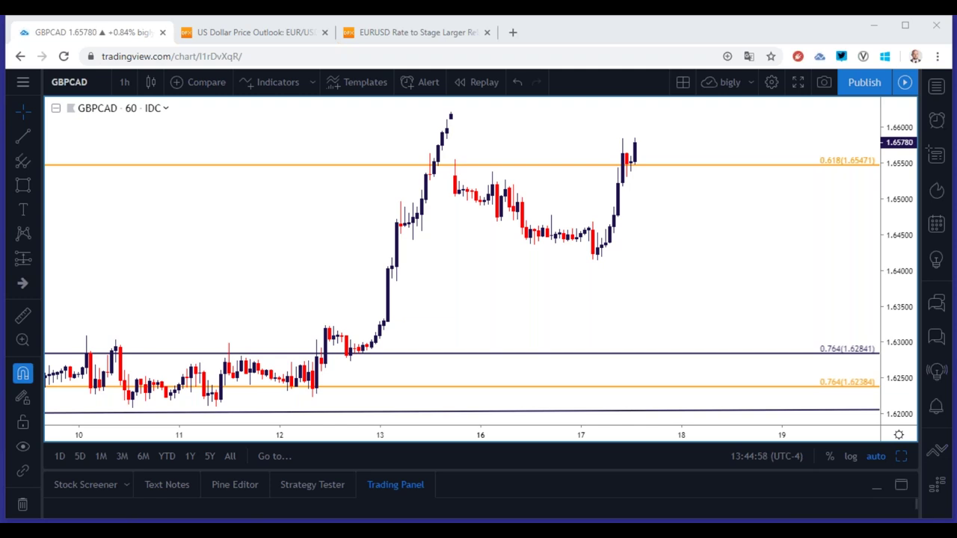
Switch the chart's symbol to USOIL and set it to the 4-hour interval, showing price since late July
click(95, 81)
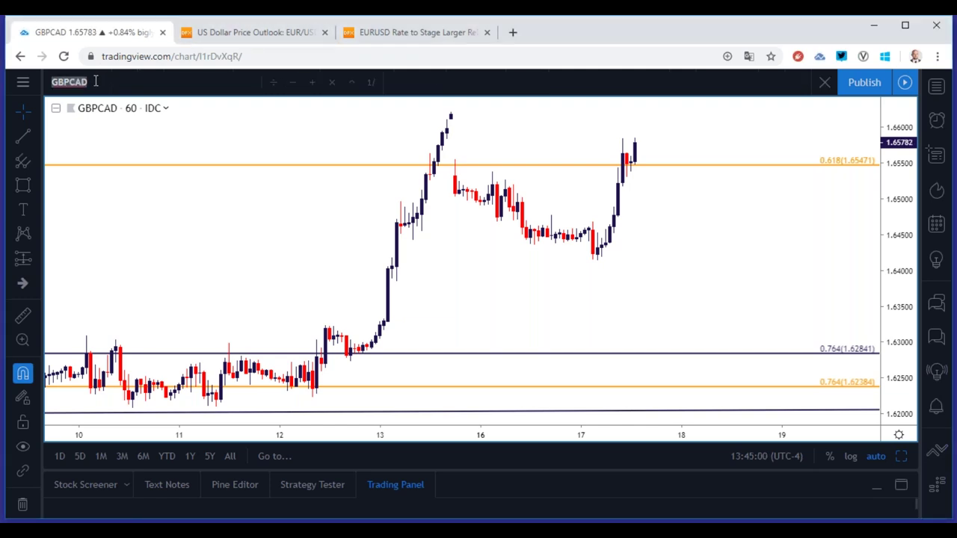
text(USOIL)
key(Return)
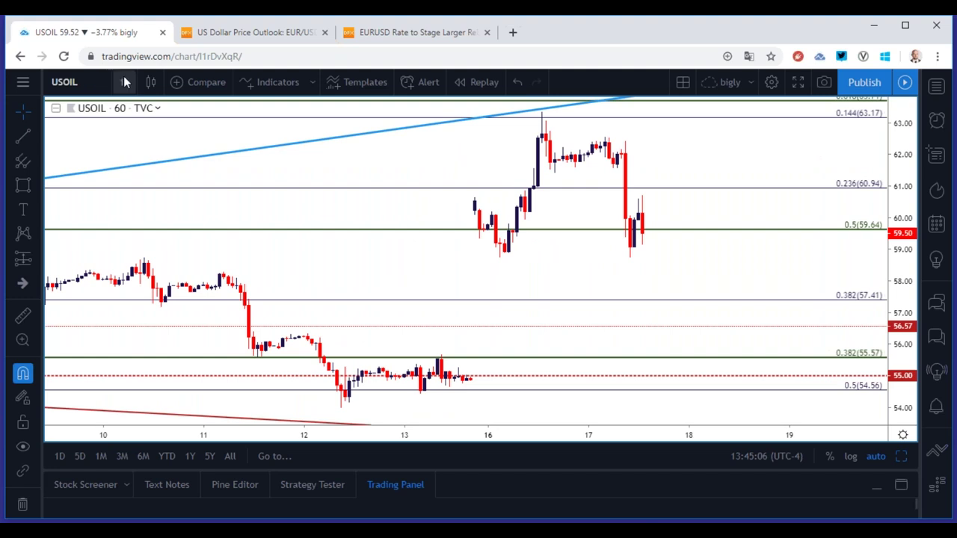
click(124, 82)
click(159, 438)
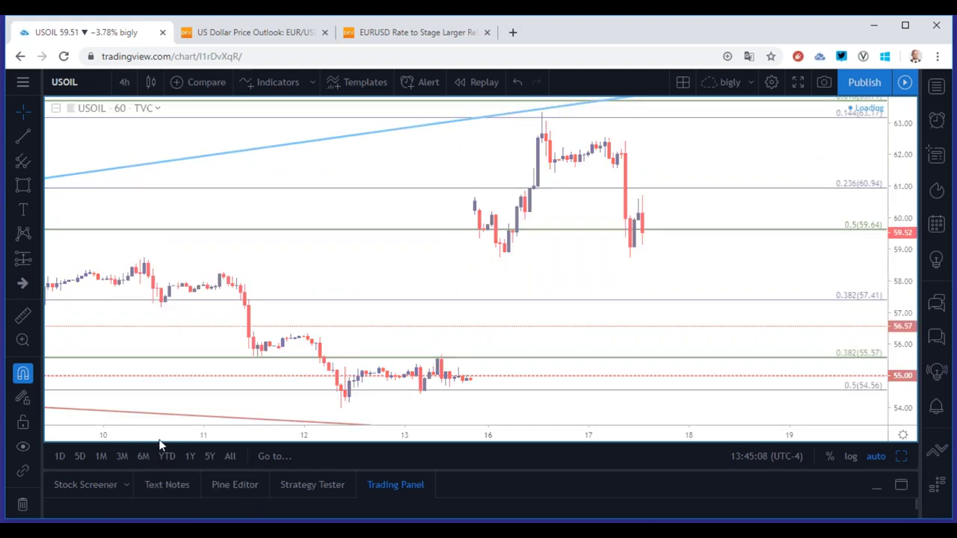
scroll(274, 367, down, 2)
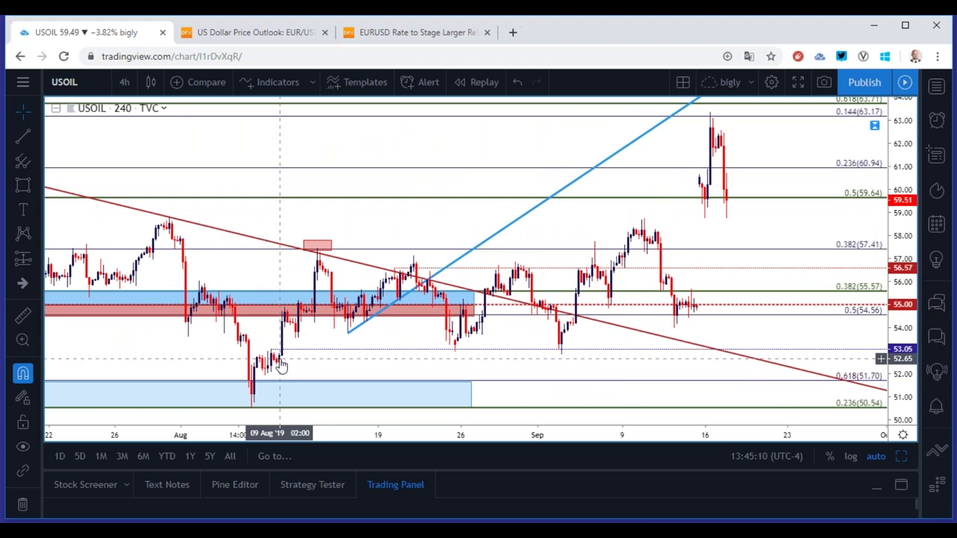
Delete the rising blue trend line from the USOIL chart and show price since June
click(533, 208)
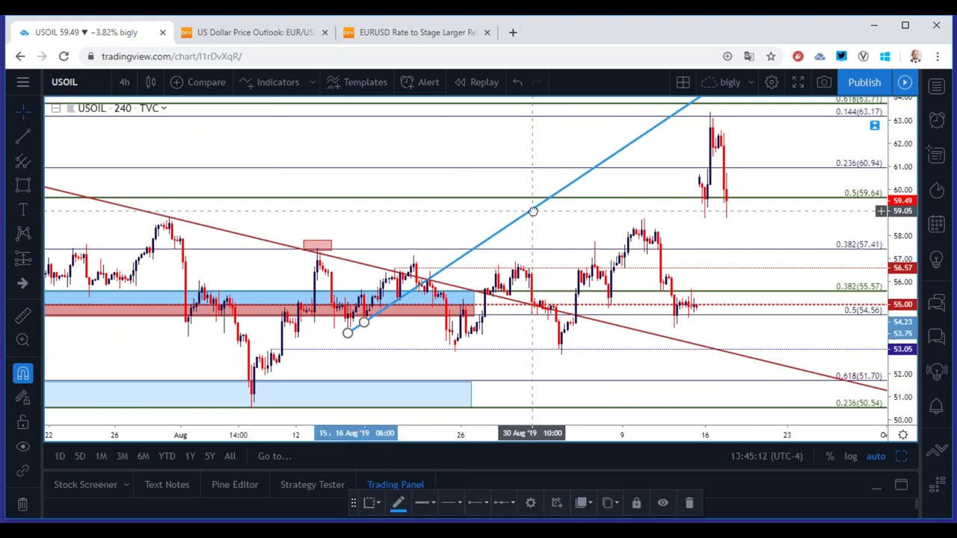
key(Delete)
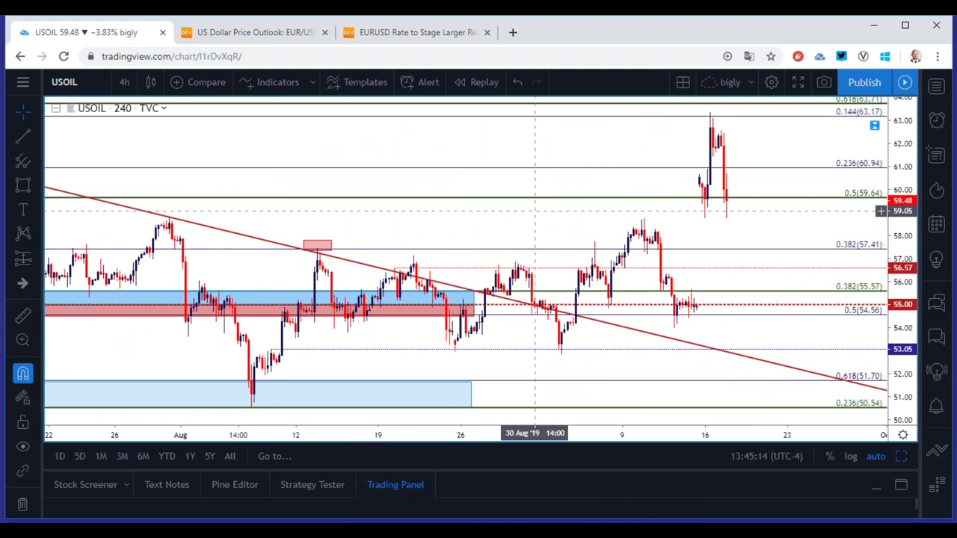
scroll(472, 181, down, 3)
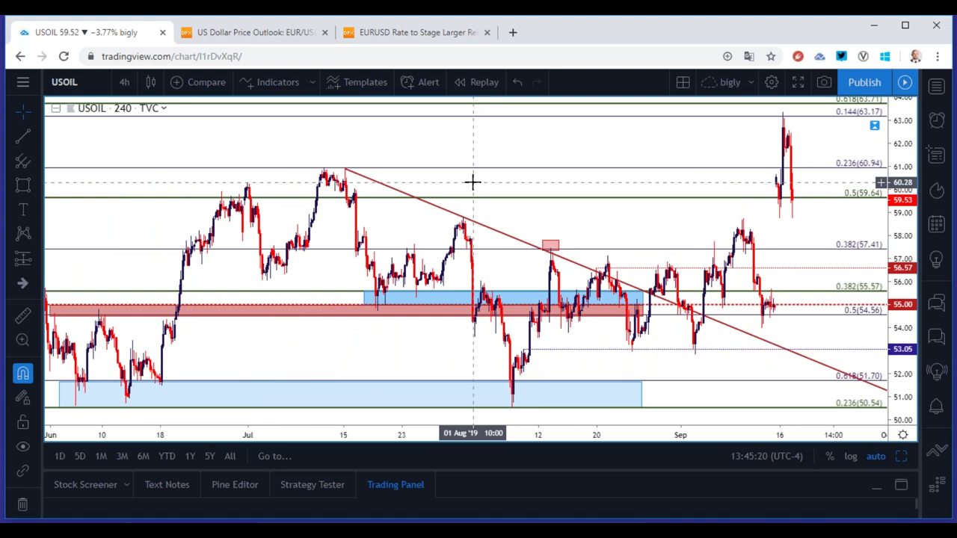
Set the USOIL chart to the weekly interval and examine price since 2017 against its Fibonacci levels
click(124, 82)
scroll(161, 486, down, 3)
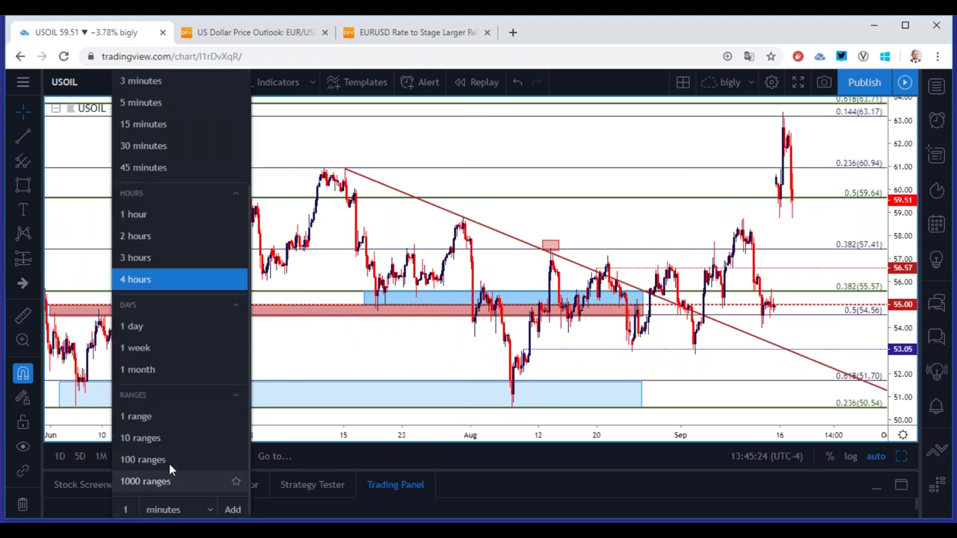
click(172, 350)
scroll(226, 322, up, 3)
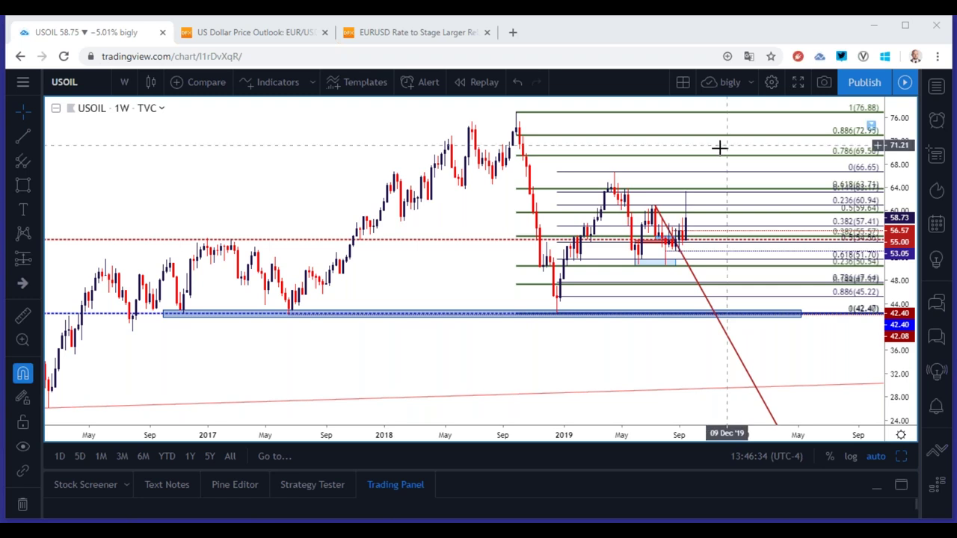
scroll(719, 148, up, 2)
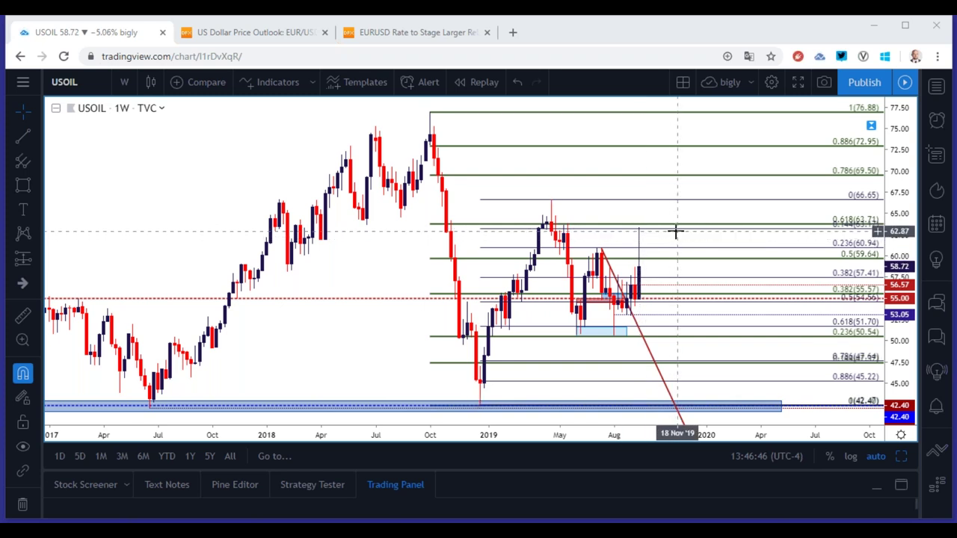
Compare the recent USOIL decline on the 1-hour and 4-hour intervals
click(125, 81)
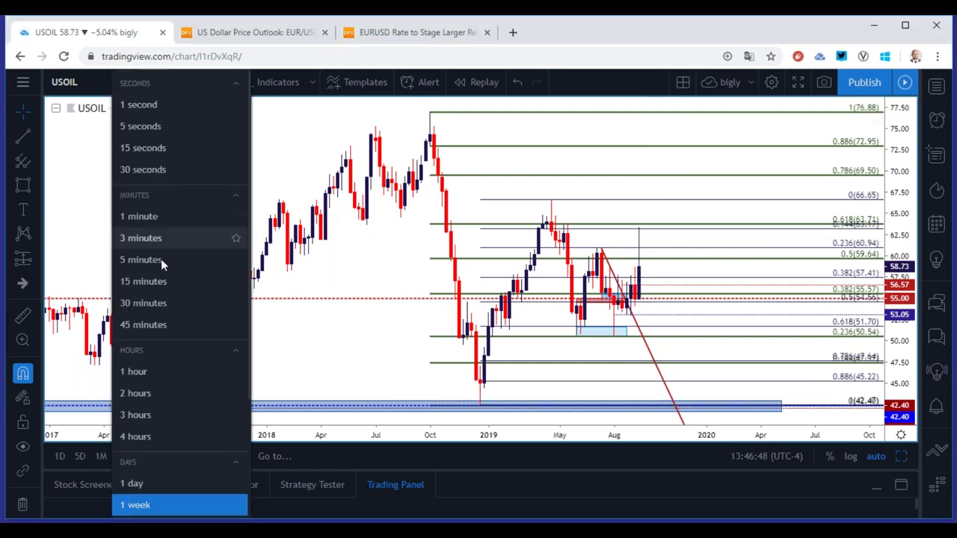
click(158, 373)
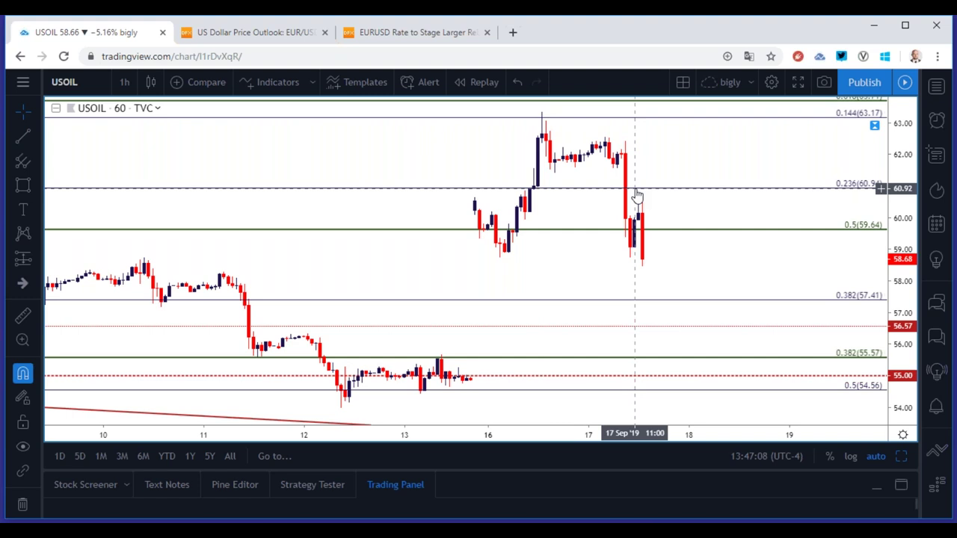
click(129, 83)
click(161, 436)
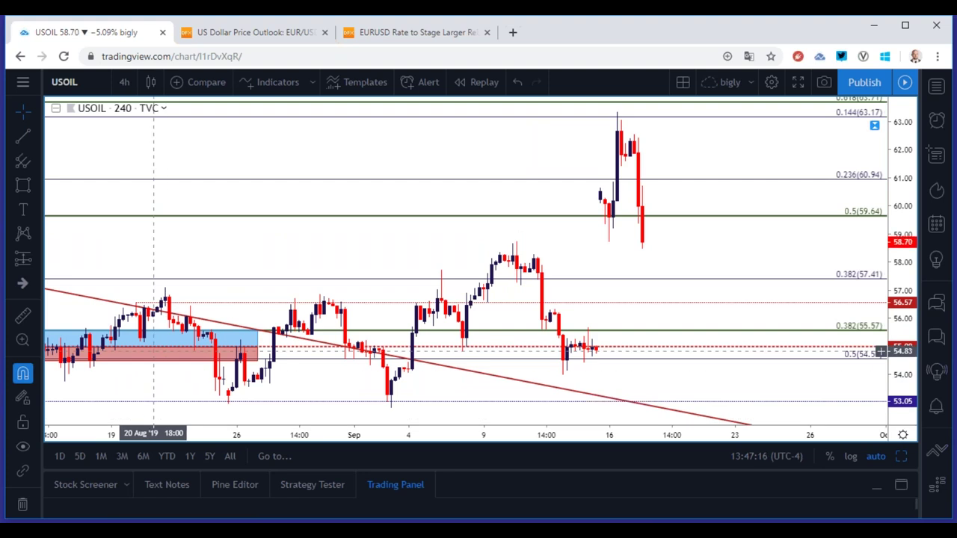
Set USOIL to the daily interval and add a horizontal ray from the 31 July high at about 58.79
click(124, 82)
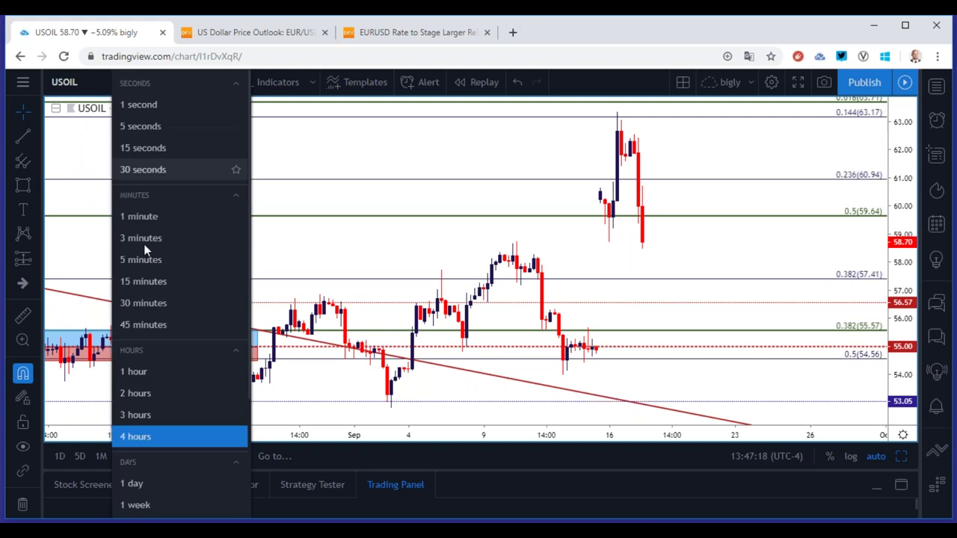
click(142, 479)
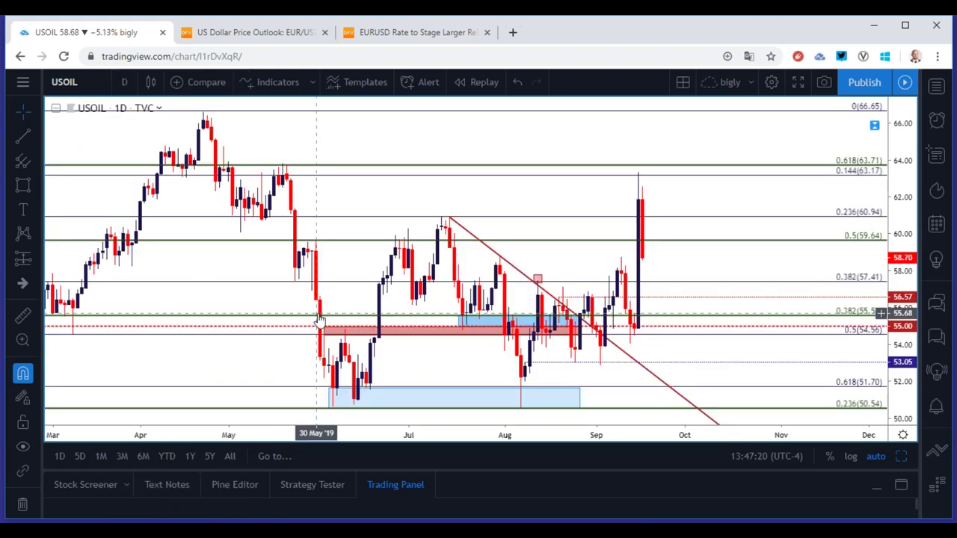
scroll(318, 320, down, 1)
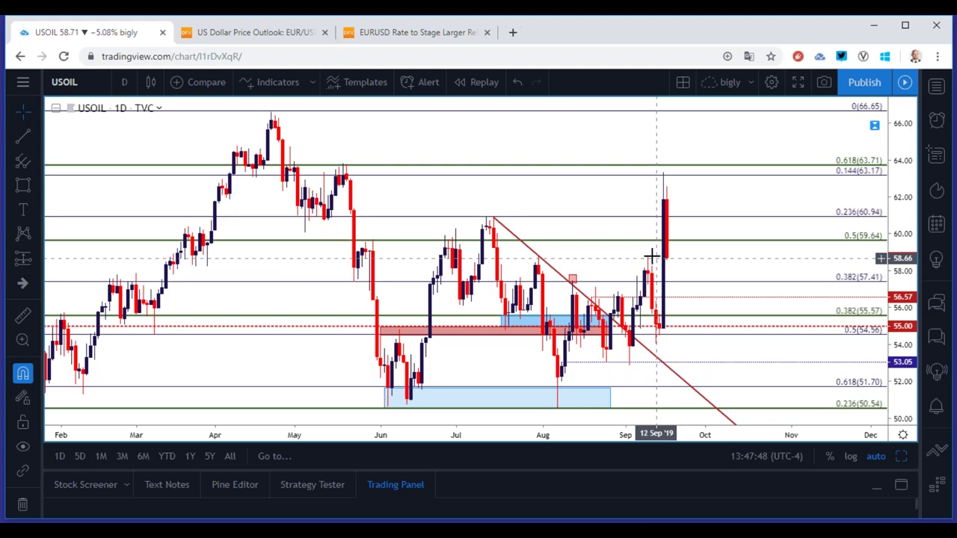
click(34, 135)
click(89, 247)
click(539, 256)
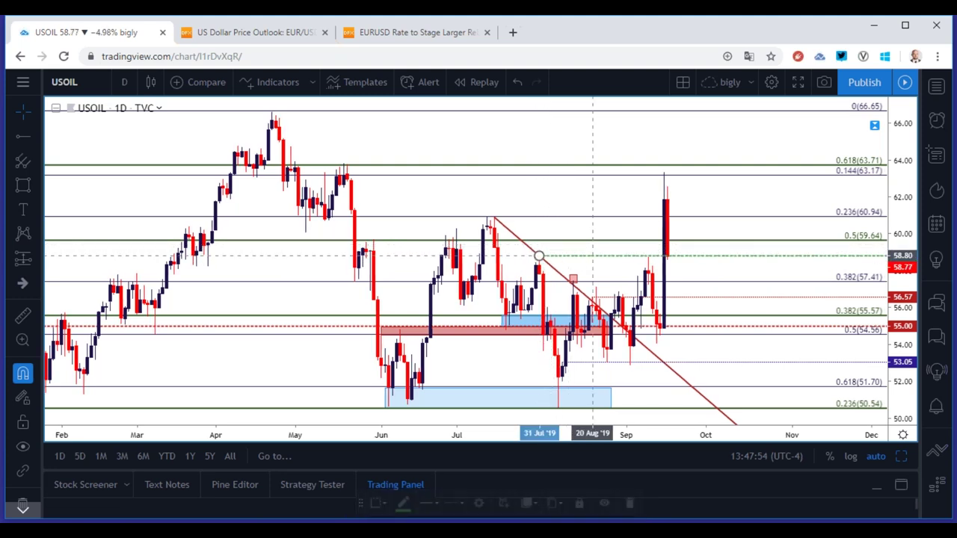
Change the colour of the new horizontal ray to purple
double_click(588, 255)
click(456, 207)
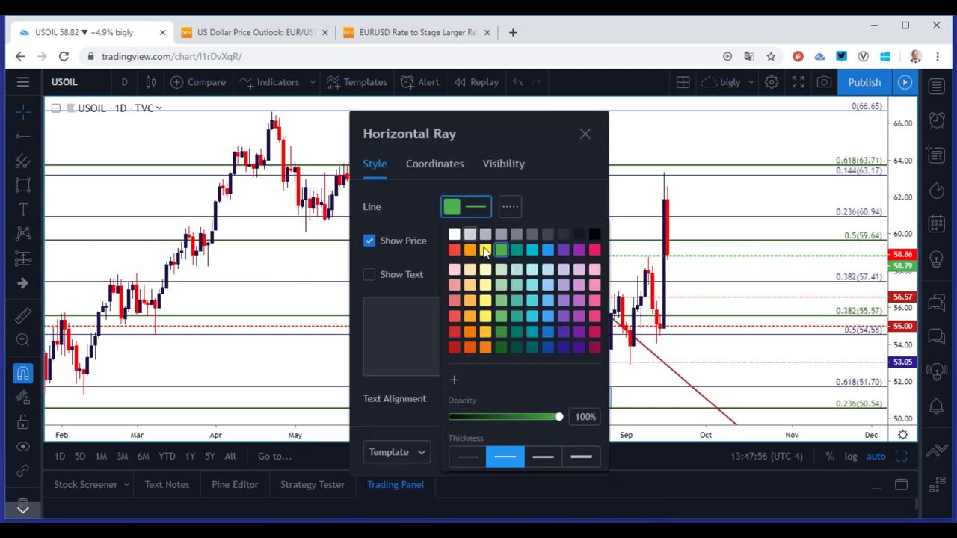
click(563, 250)
click(554, 194)
click(570, 453)
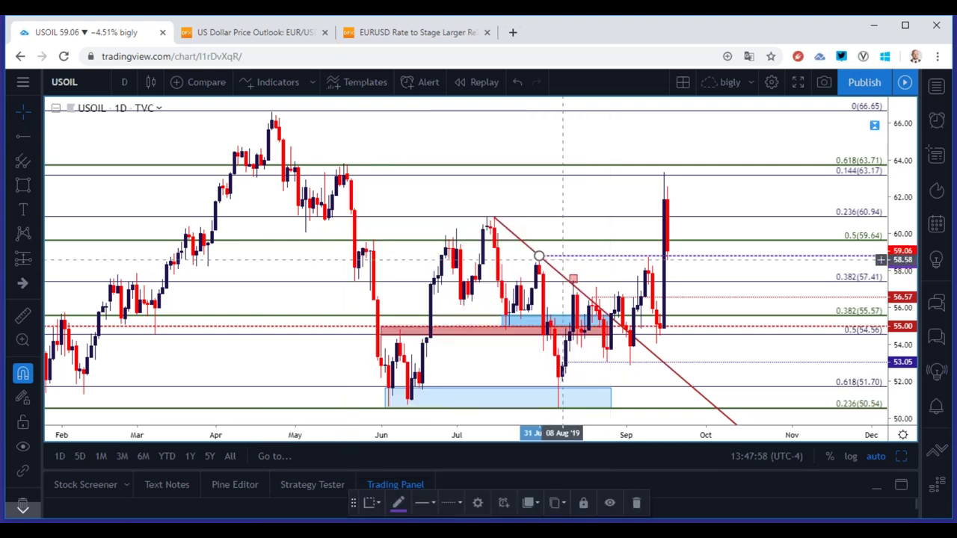
Set USOIL to the 4-hour interval and examine price since late May against the purple horizontal ray
click(124, 82)
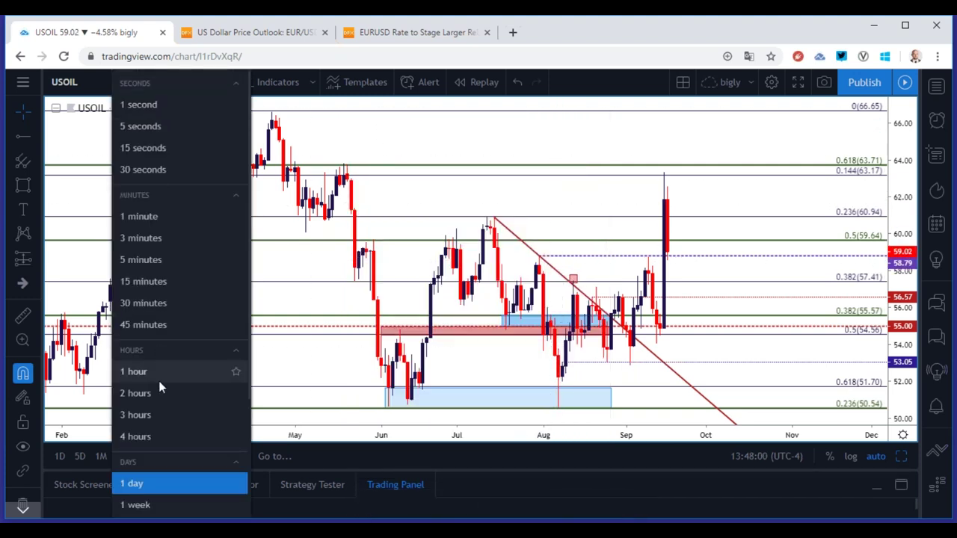
click(158, 433)
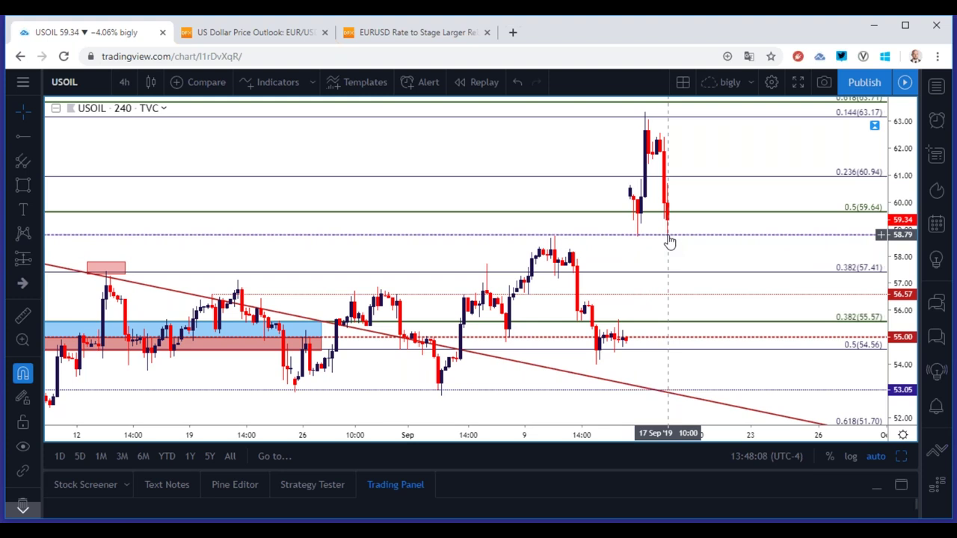
scroll(670, 241, down, 3)
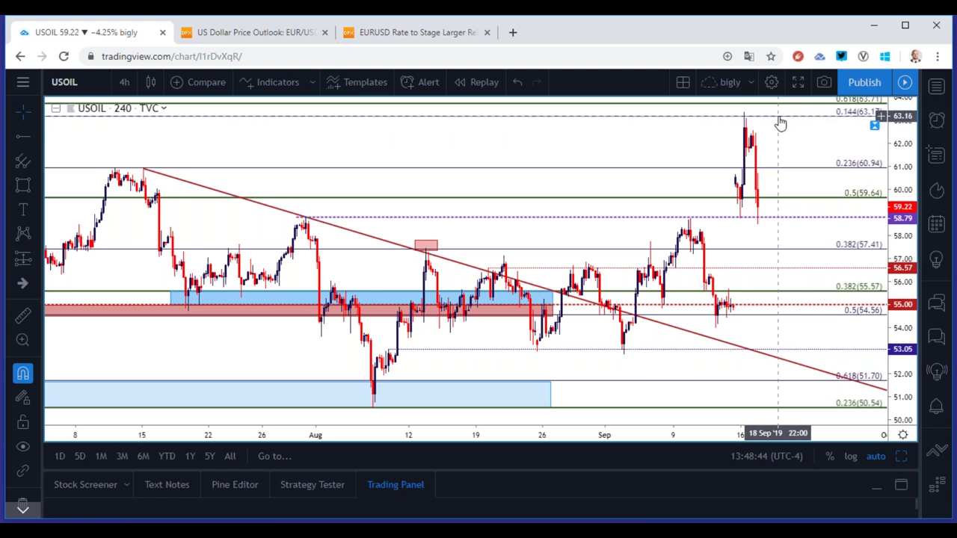
scroll(782, 122, down, 2)
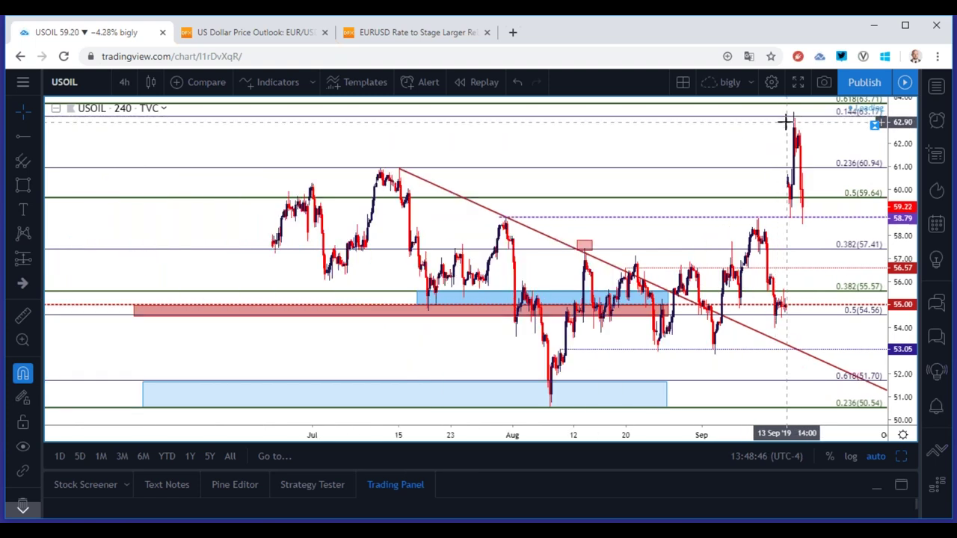
scroll(785, 122, down, 1)
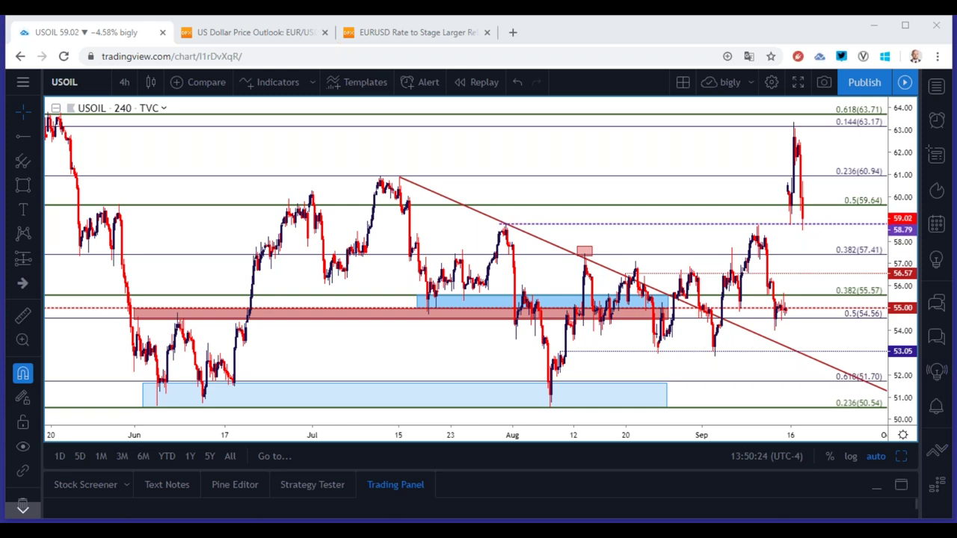
Switch the chart's symbol to GBPUSD using the IDC feed and show 4-hour price since early July
click(93, 82)
text(GBPUSD)
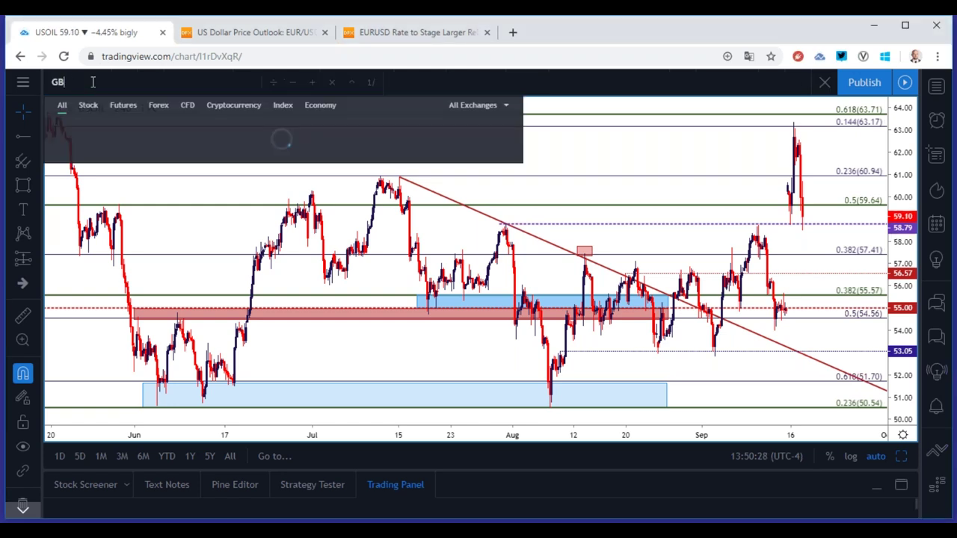
key(Down)
key(Down)
key(Down)
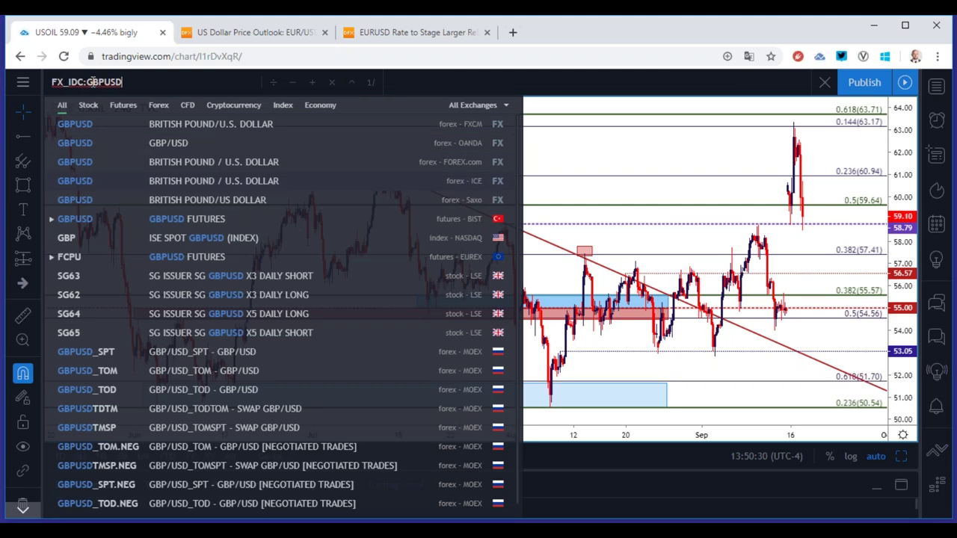
key(Return)
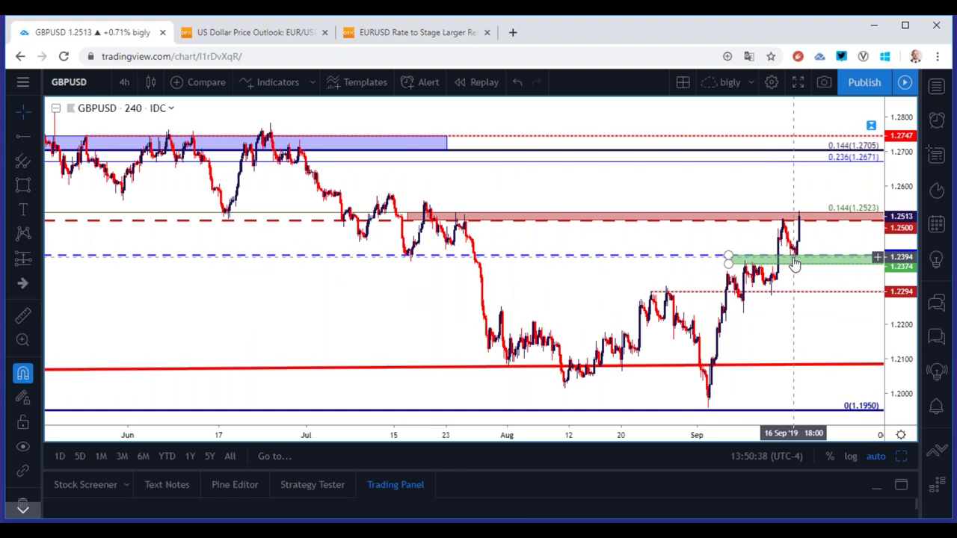
scroll(790, 264, up, 2)
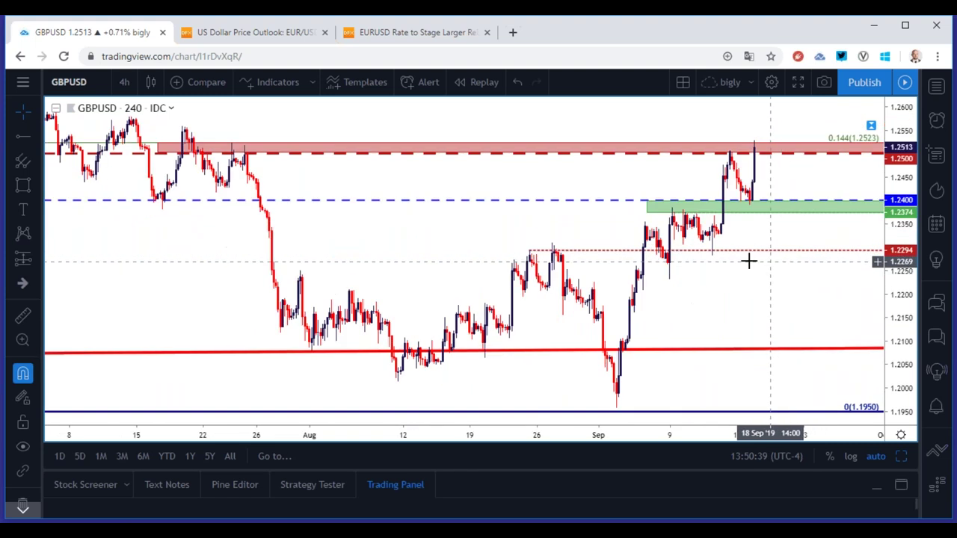
Examine GBPUSD between the green and red zones on the 2-hour and 1-hour intervals
click(125, 83)
click(157, 386)
click(673, 188)
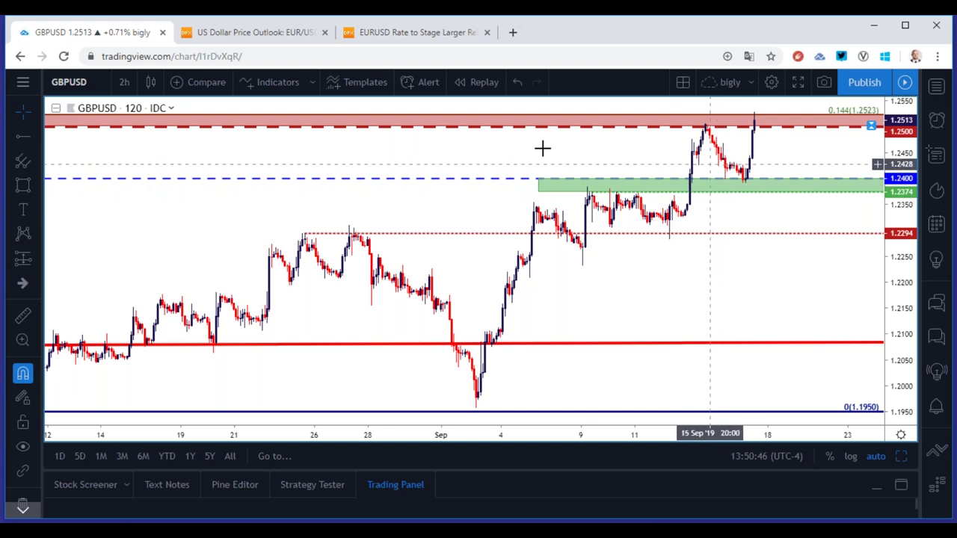
click(124, 82)
click(155, 369)
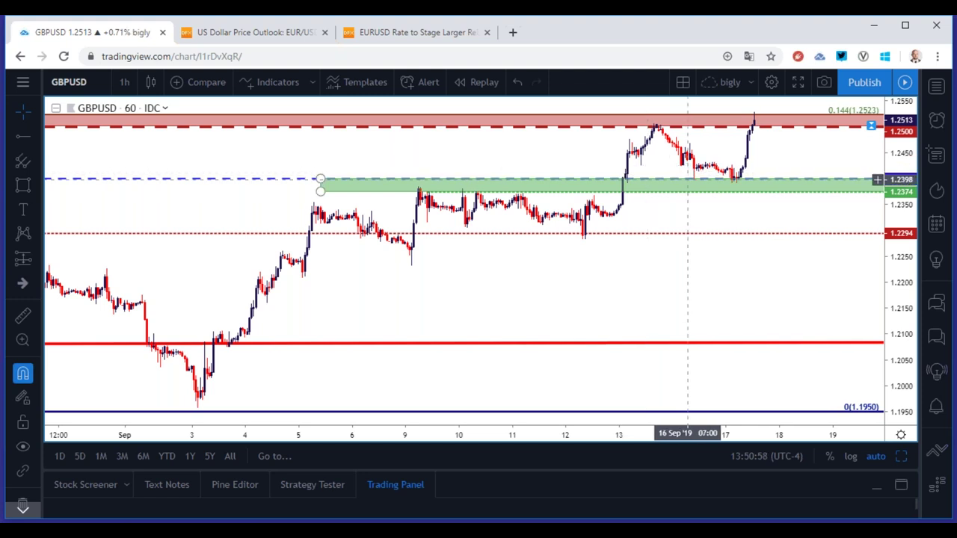
Return GBPUSD to the 4-hour interval and review price since late May against its marked zones
click(124, 83)
click(161, 435)
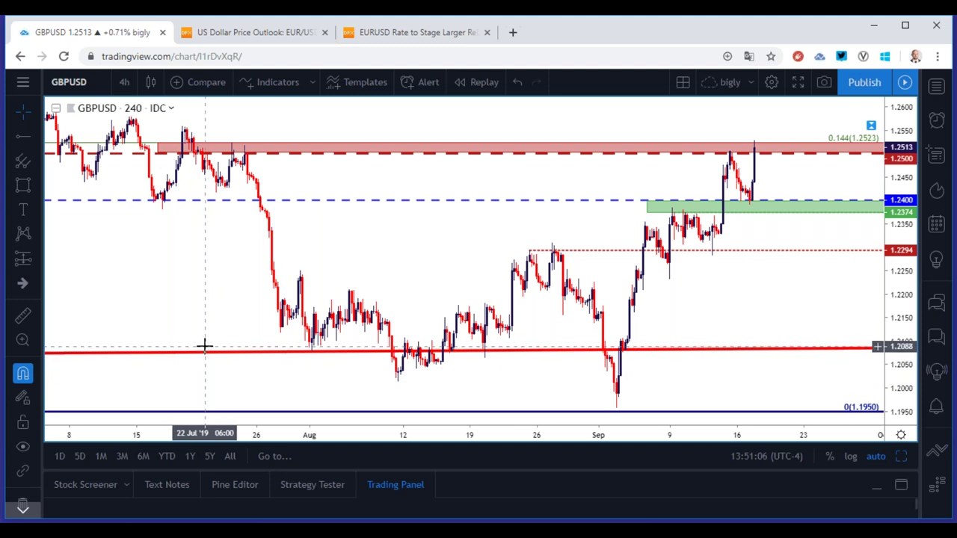
scroll(417, 251, down, 1)
scroll(416, 250, down, 1)
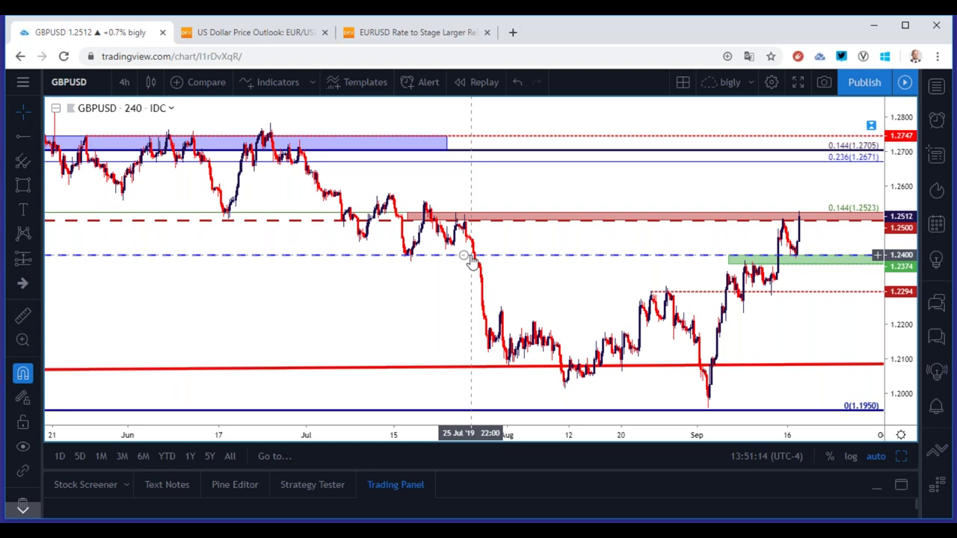
Set GBPUSD to the 1-hour interval and review price since early August against the red and green zones
click(124, 82)
click(175, 373)
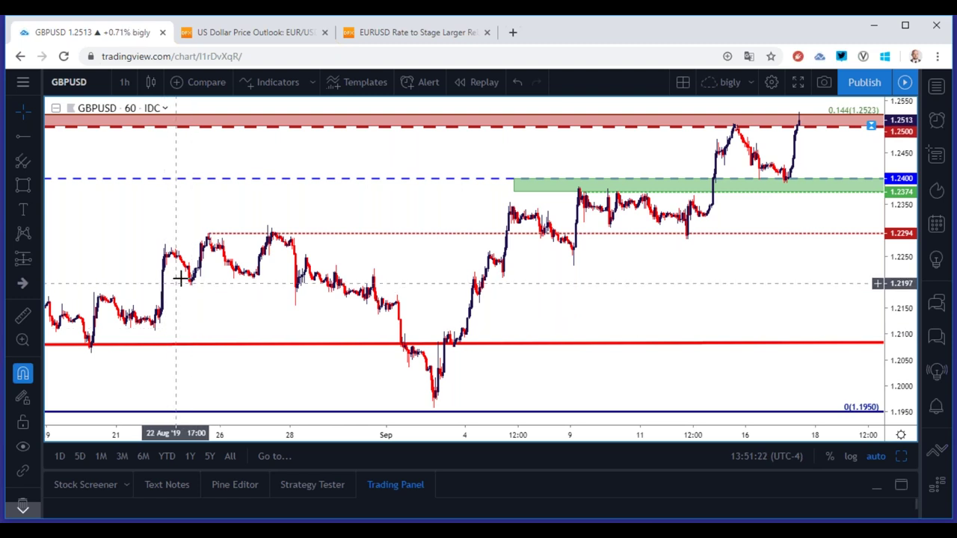
scroll(182, 279, down, 4)
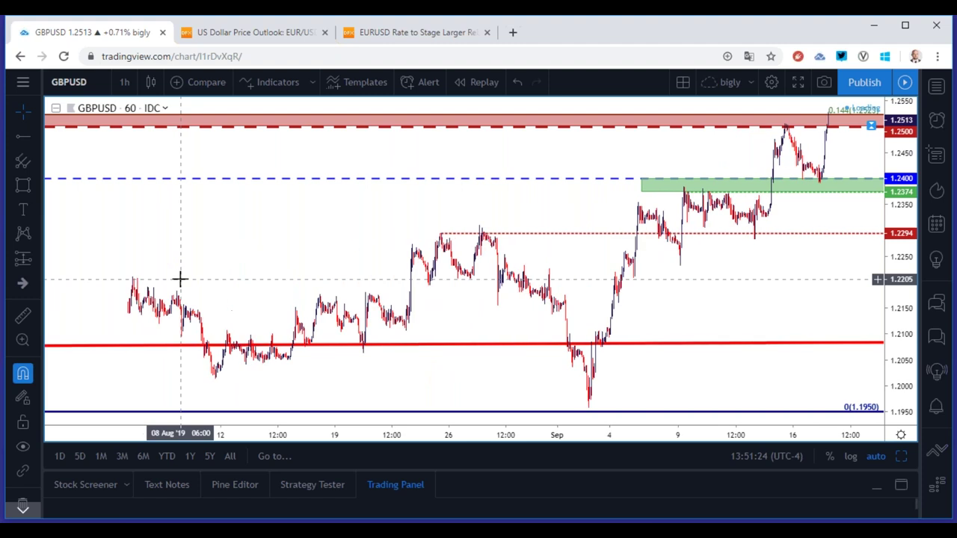
scroll(196, 234, up, 4)
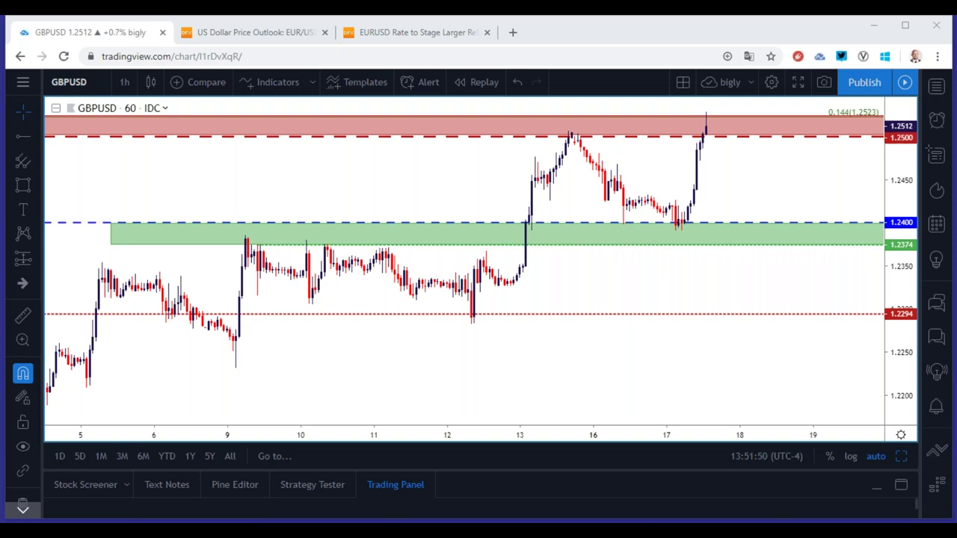
Switch to the DailyFX page, open its webinar calendar and show tomorrow's events
key(ctrl+3)
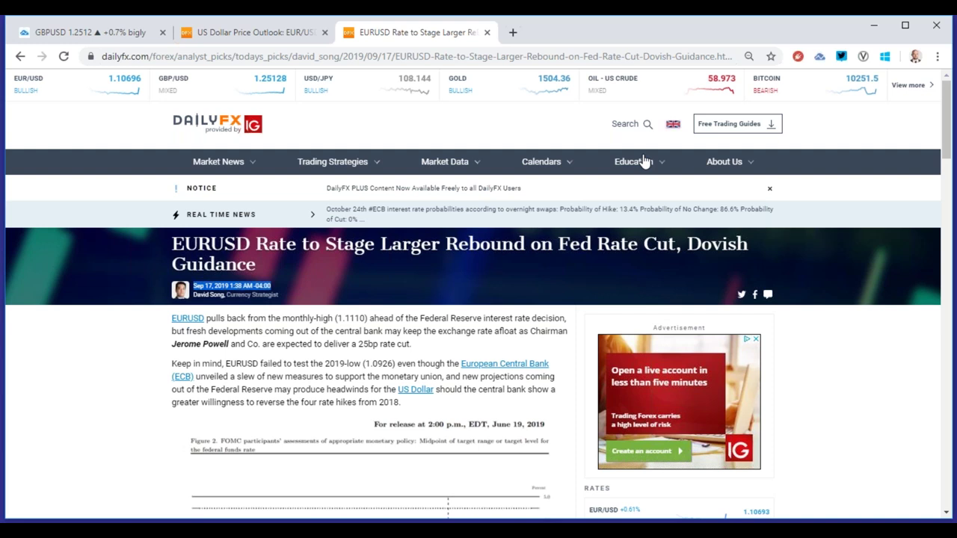
mouse_move(643, 162)
click(635, 298)
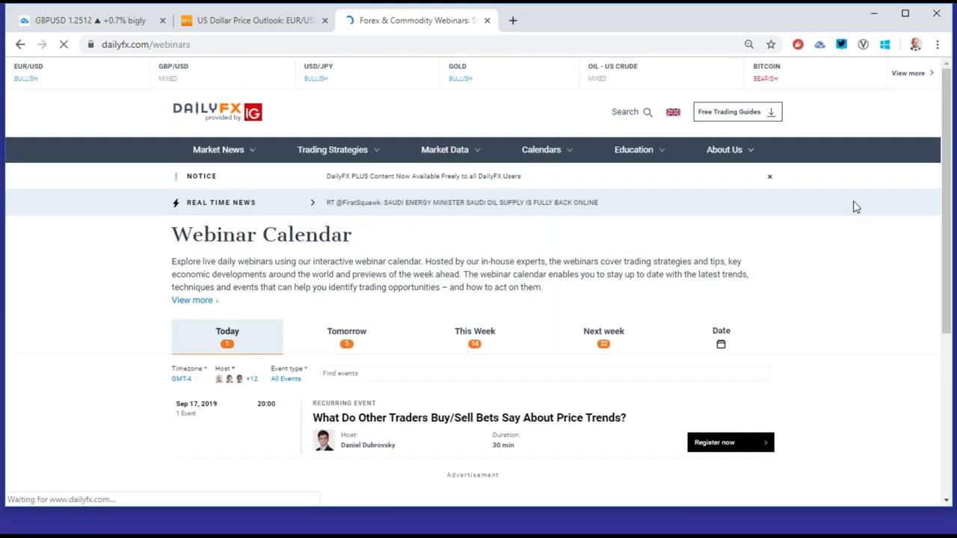
scroll(942, 257, down, 2)
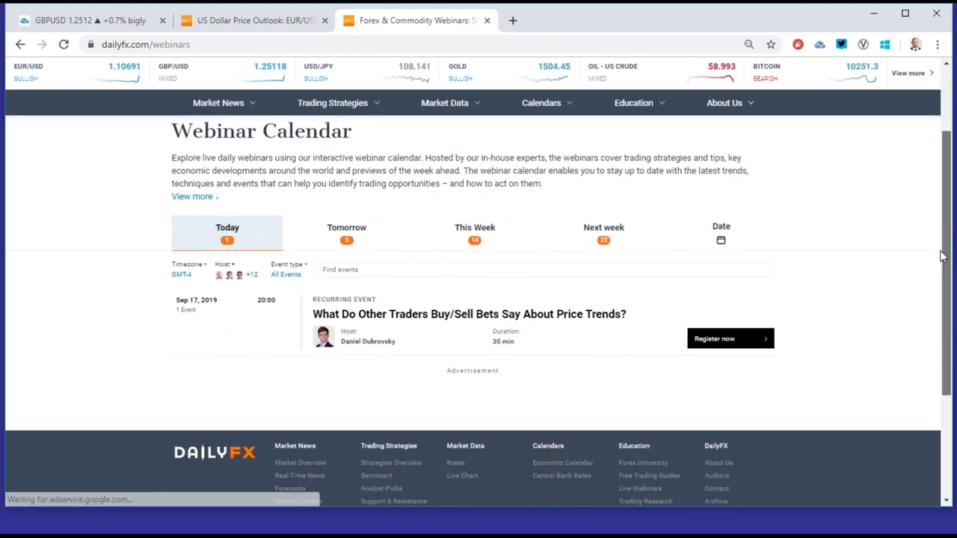
click(346, 228)
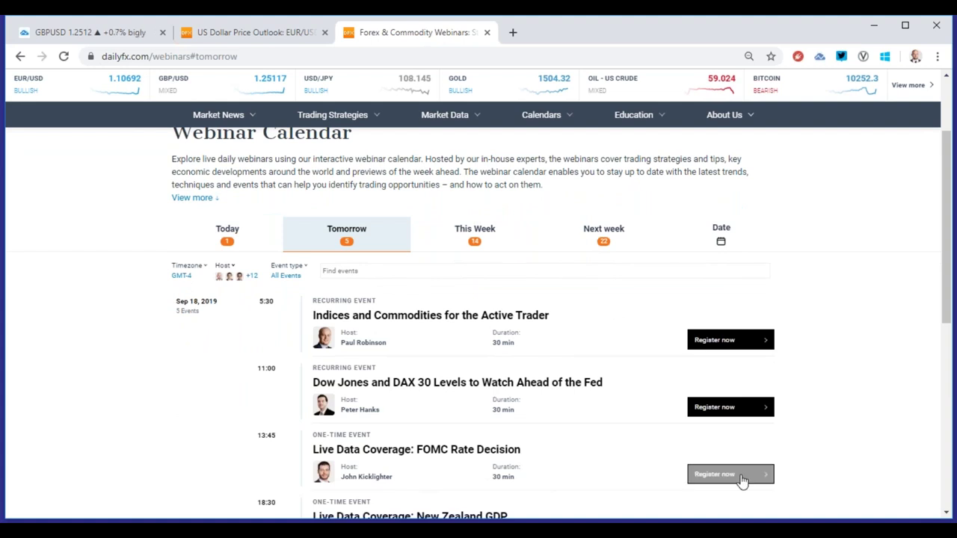
Open the registration form for the webinar "Live Data Coverage: FOMC Rate Decision" and select its web address
click(743, 480)
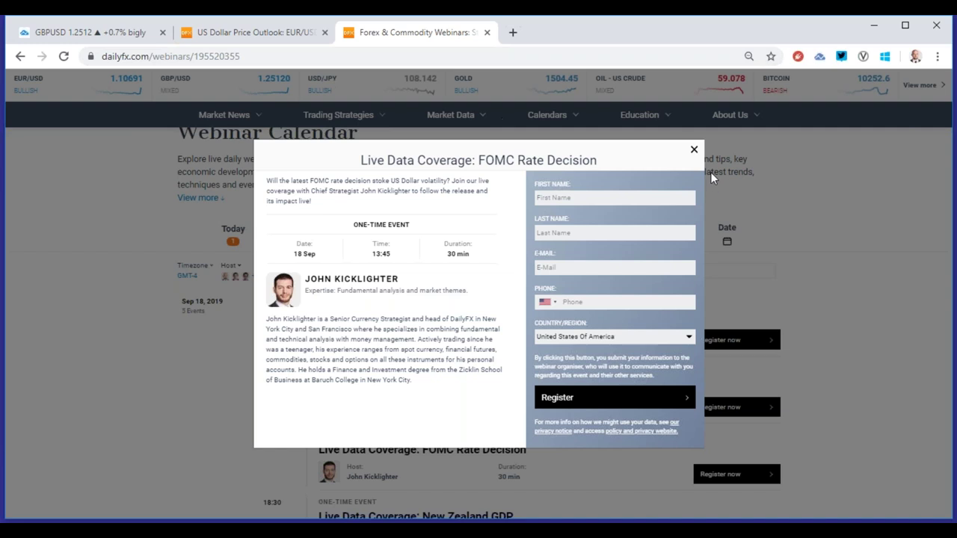
click(693, 151)
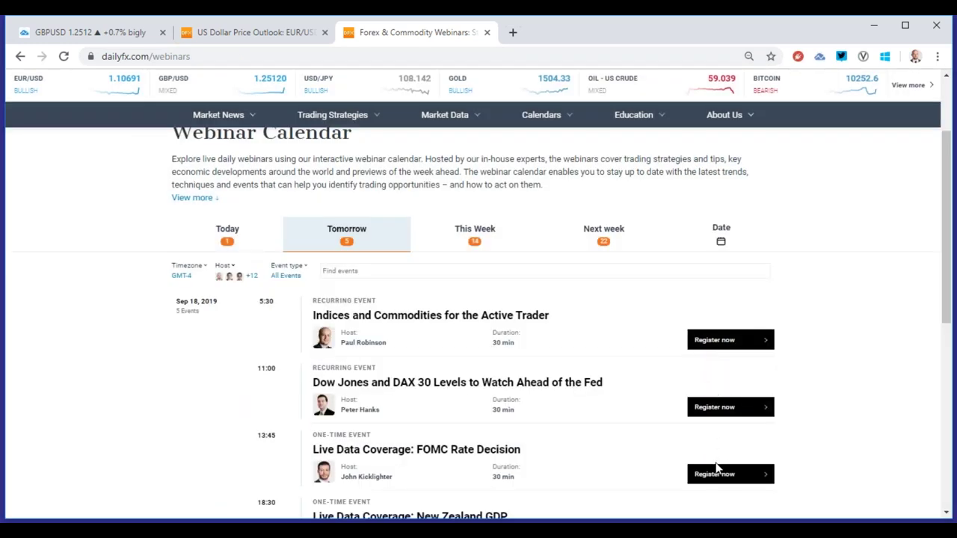
click(721, 474)
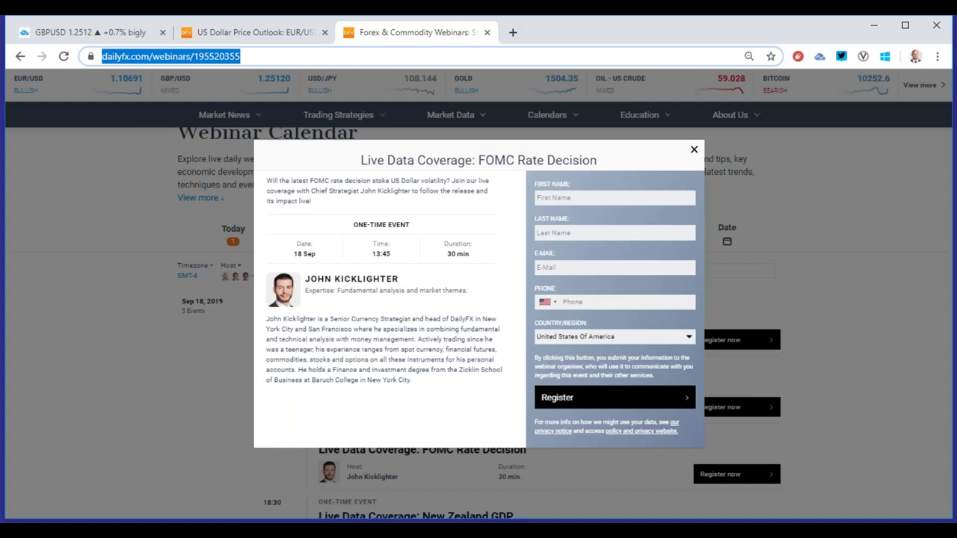
key(alt+Tab)
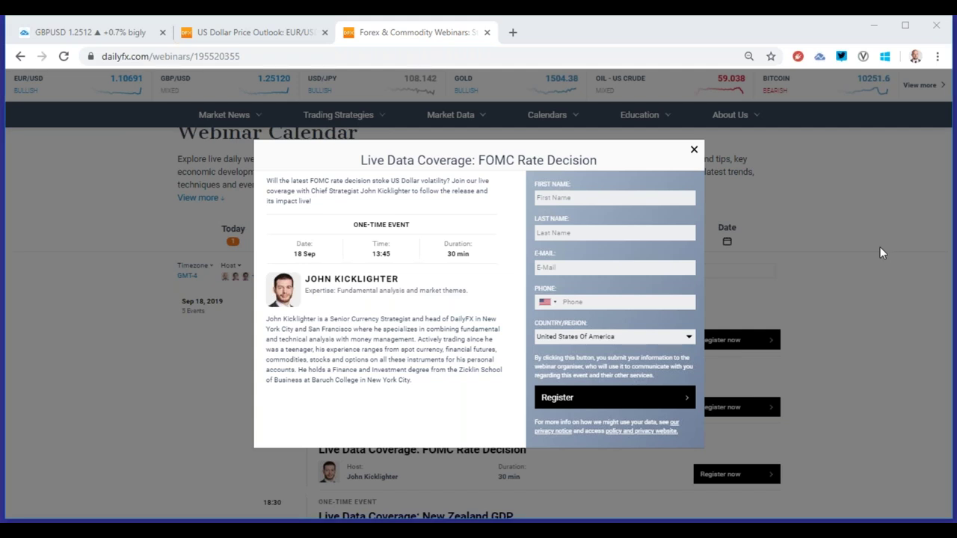
Return to the TradingView chart and change the symbol to EURJPY
key(ctrl+1)
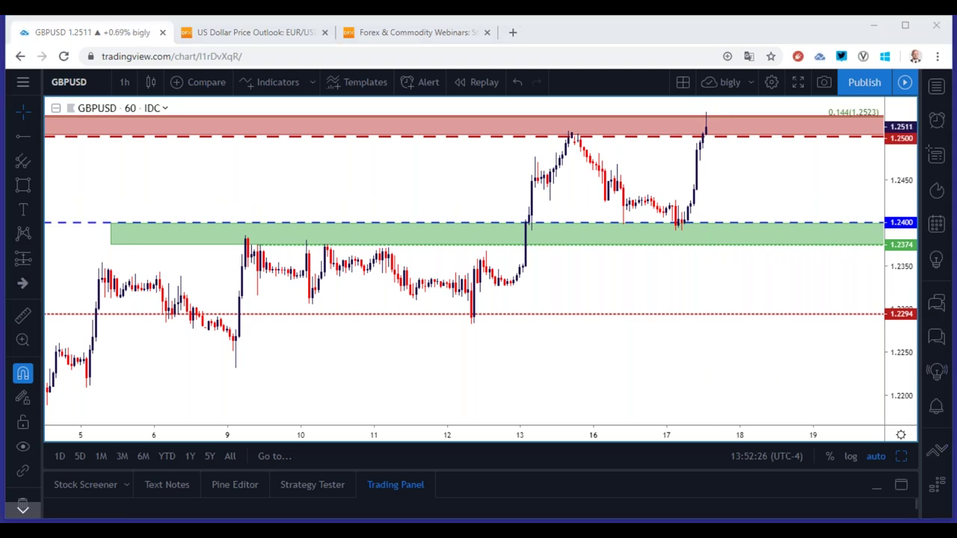
text(EU)
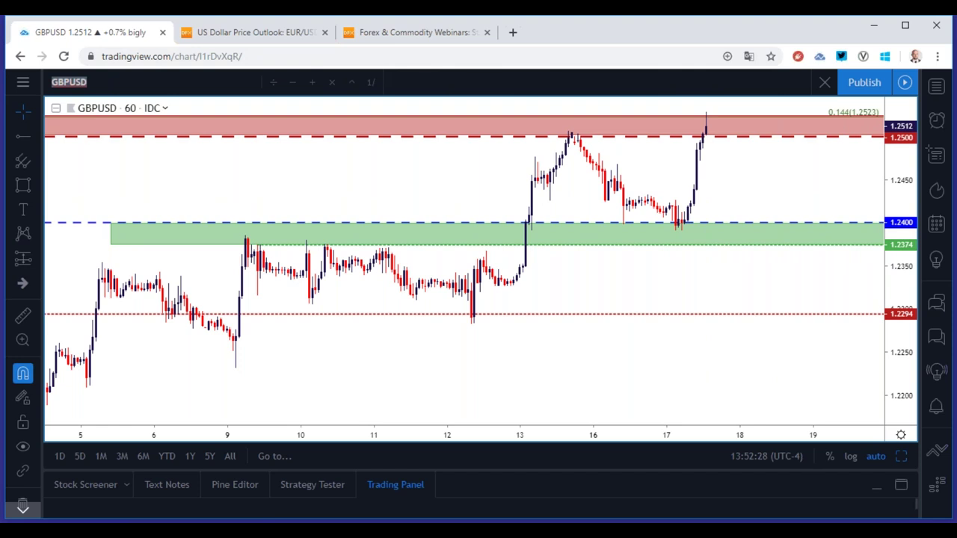
text(RJPY)
key(Return)
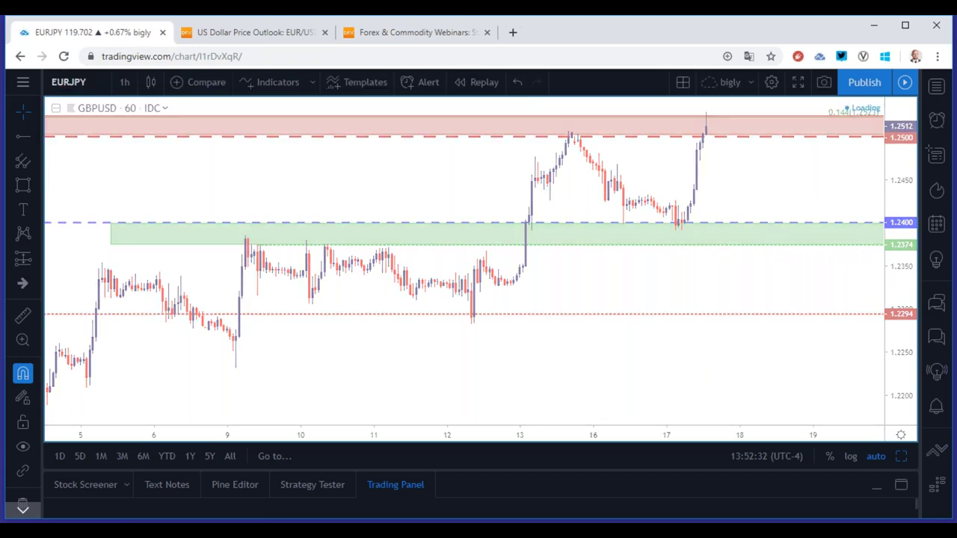
Set EURJPY to the daily interval and examine the September rebound around the 0.236 retracement, with the chart maximized
click(124, 82)
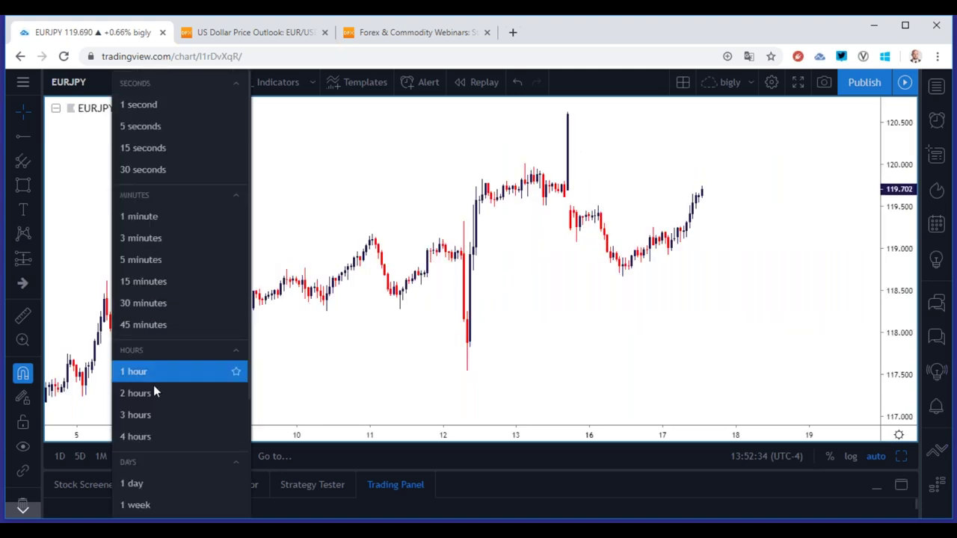
click(149, 483)
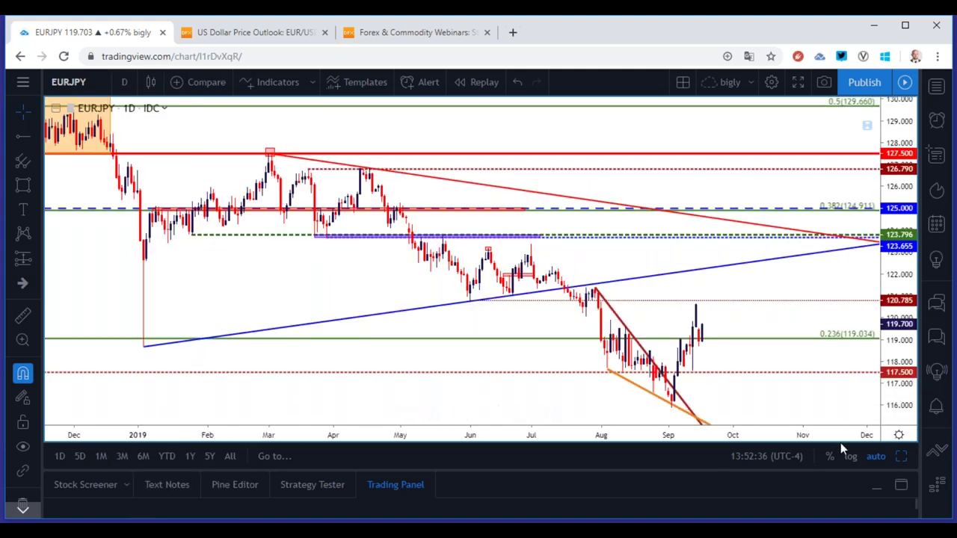
click(901, 456)
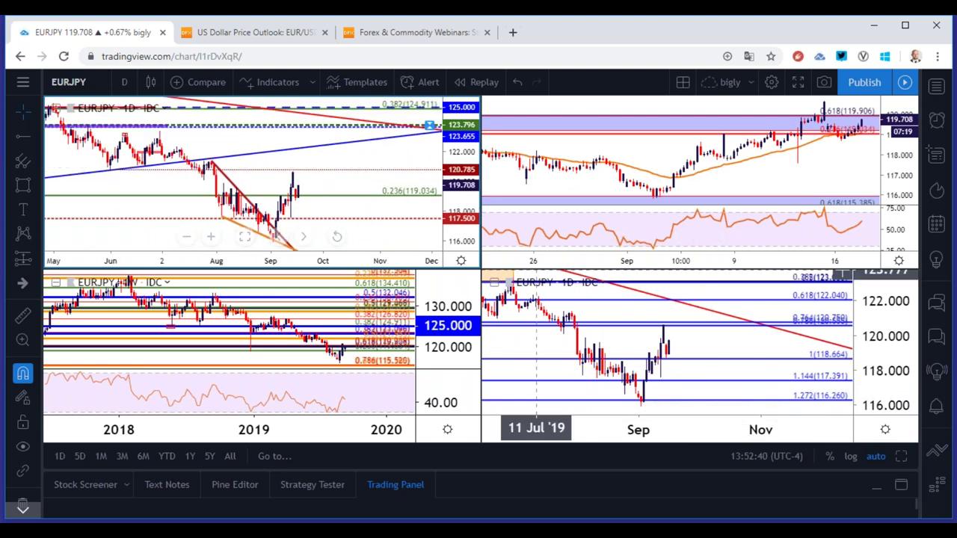
click(901, 456)
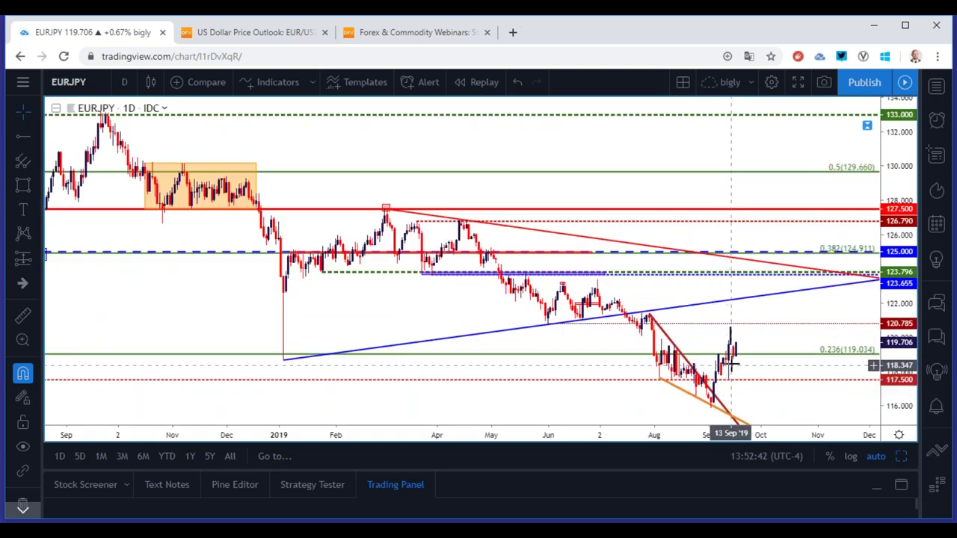
scroll(702, 351, up, 3)
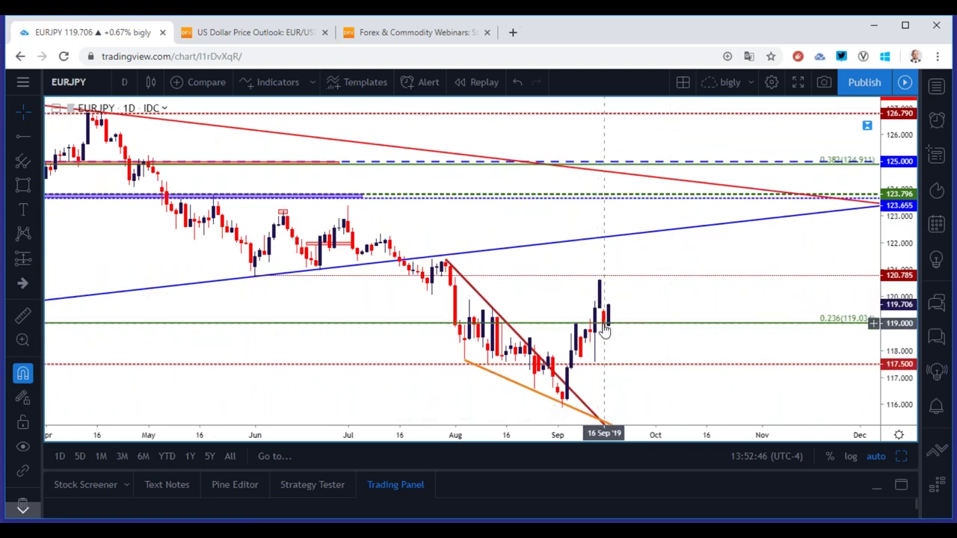
Set EURJPY to the 1-hour interval and examine price since mid-August against the 0.236 retracement and the 117.500 line
click(124, 82)
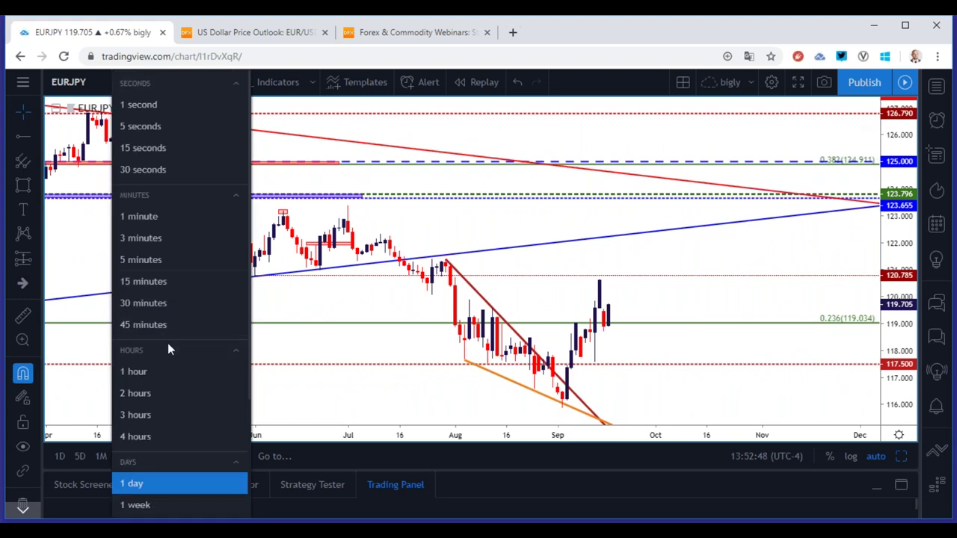
click(171, 374)
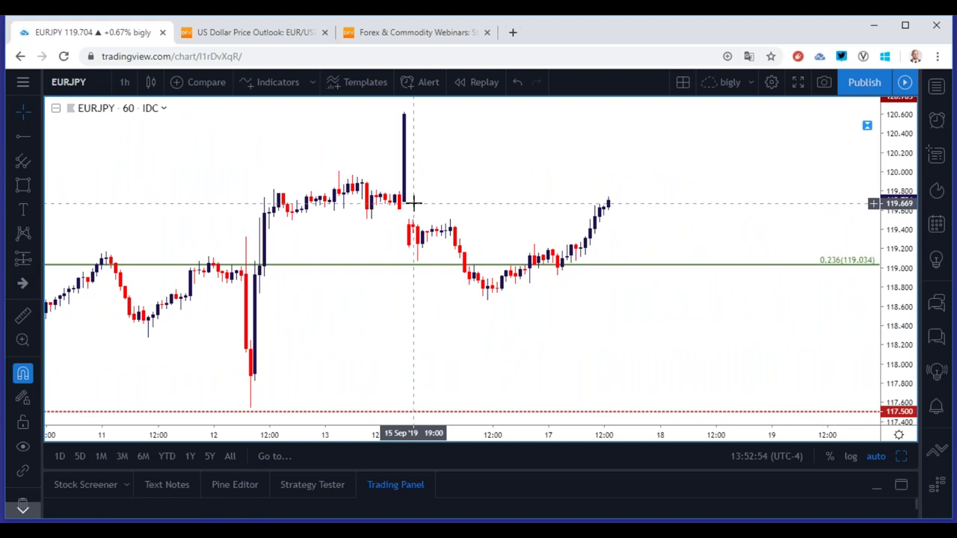
scroll(412, 202, down, 5)
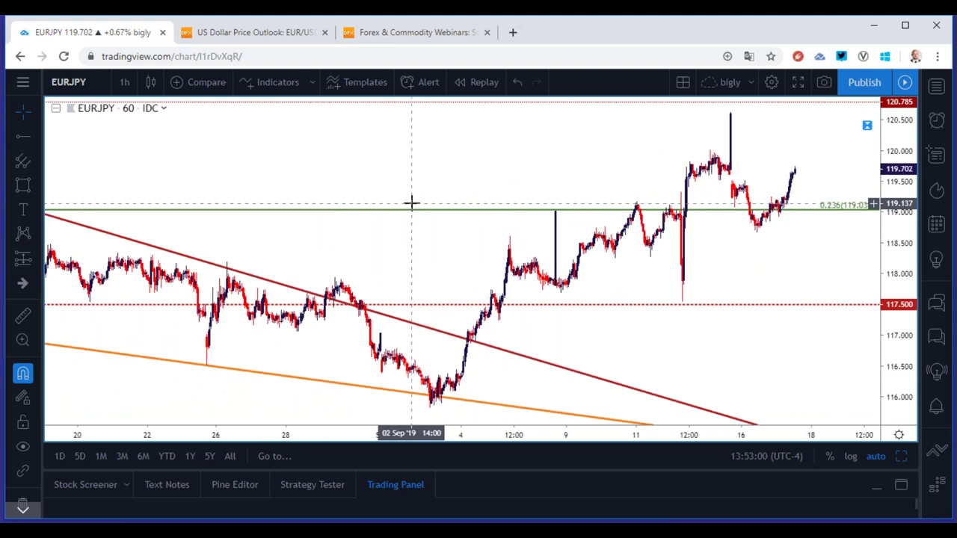
Maximize the weekly EURJPY chart from the four-chart layout and examine price since late 2017 against the retracement levels
click(901, 457)
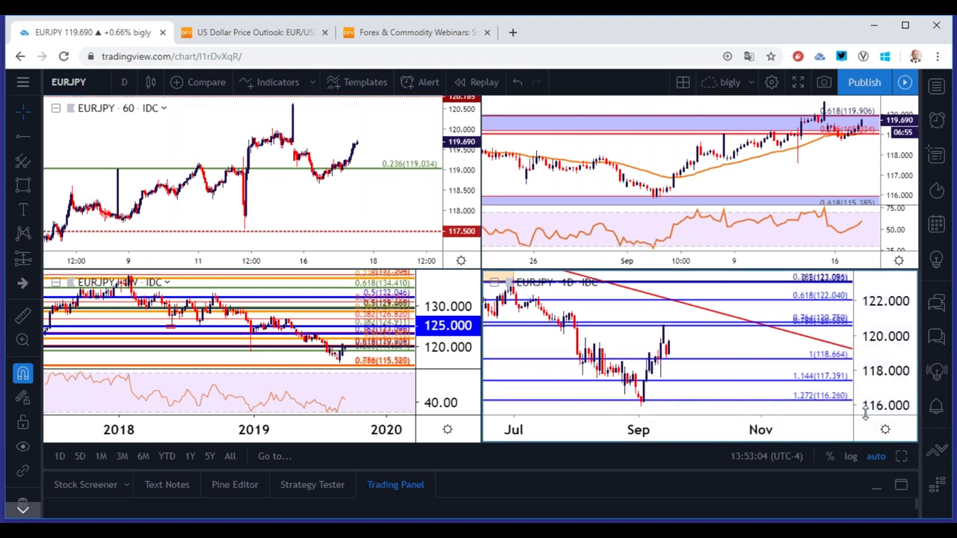
click(342, 327)
click(901, 457)
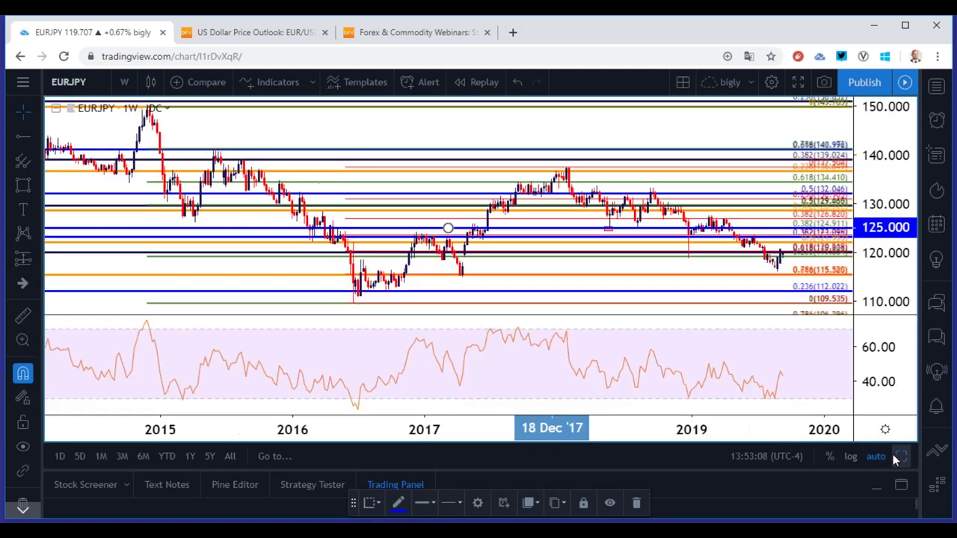
scroll(635, 329, up, 5)
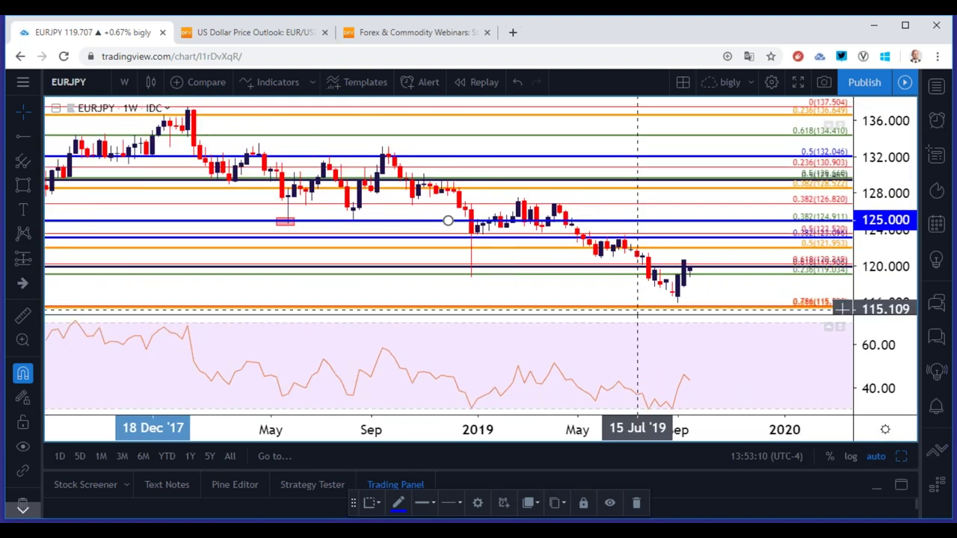
Examine the maximized EURJPY chart with its oscillator on the 4-hour and 1-hour intervals near the 0.618 retracement levels
click(124, 82)
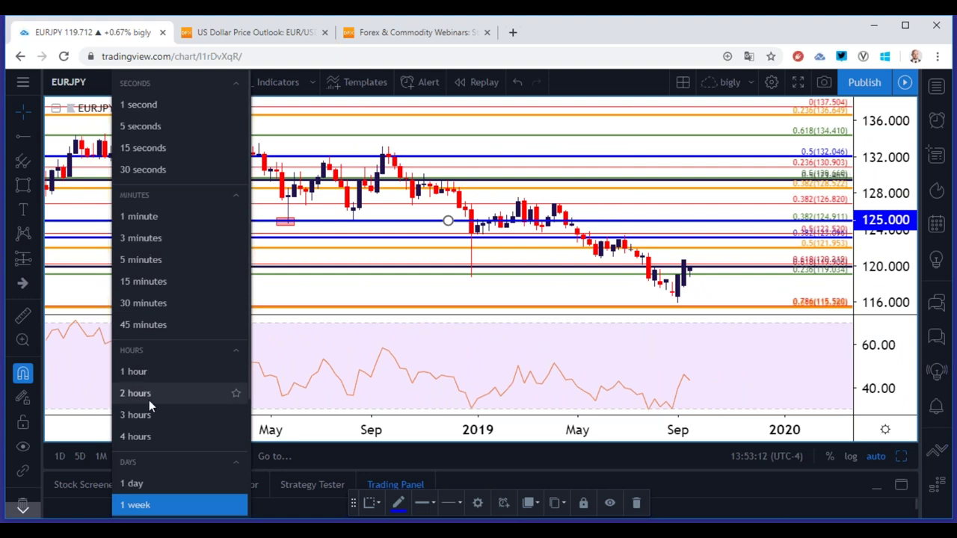
click(152, 434)
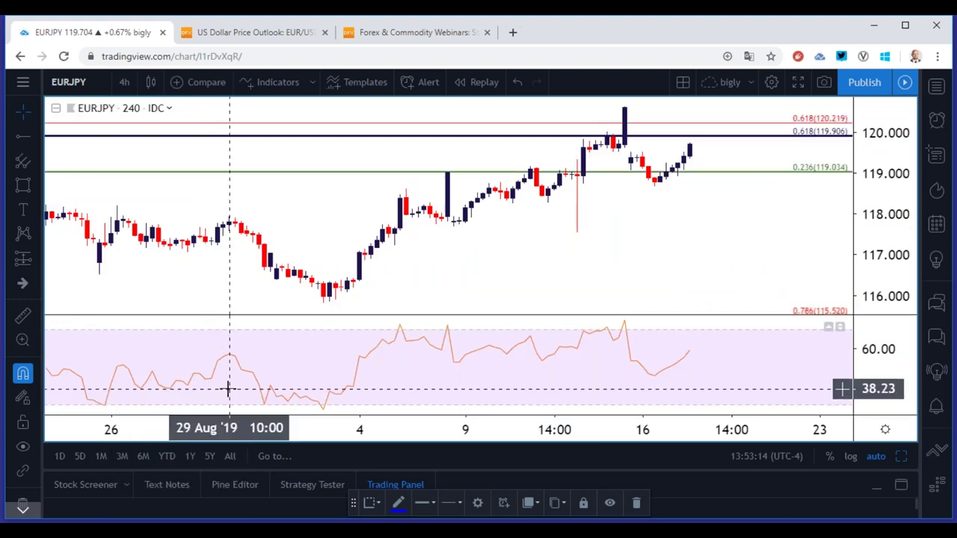
click(124, 83)
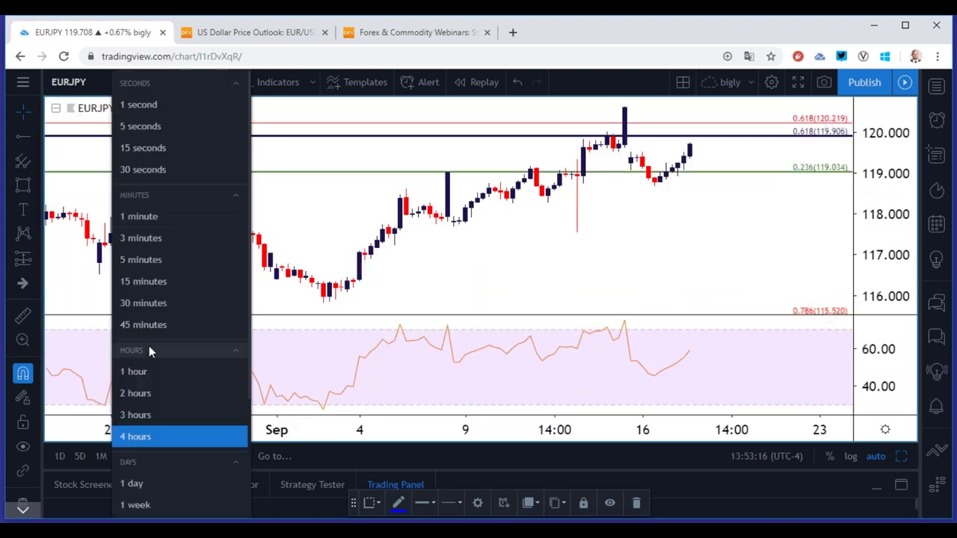
click(145, 369)
scroll(170, 336, down, 5)
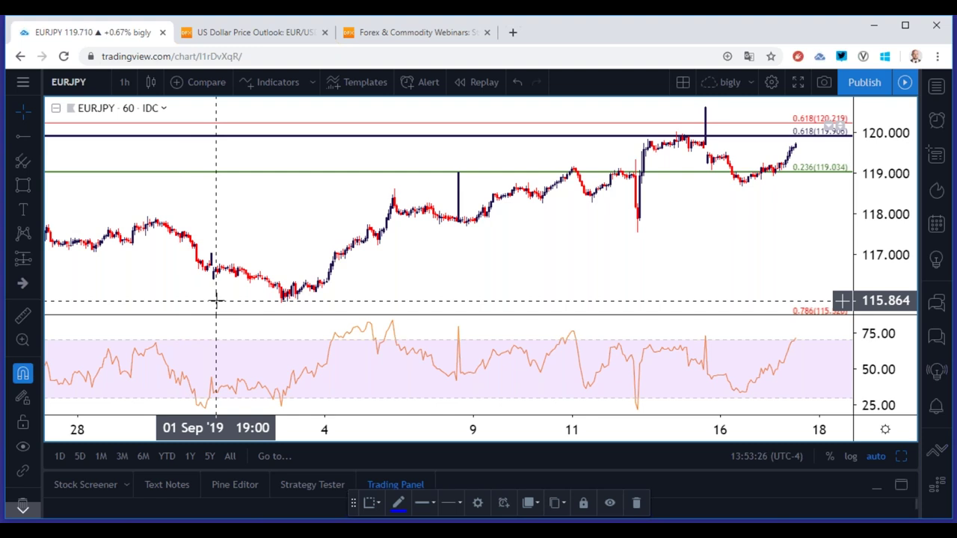
click(71, 85)
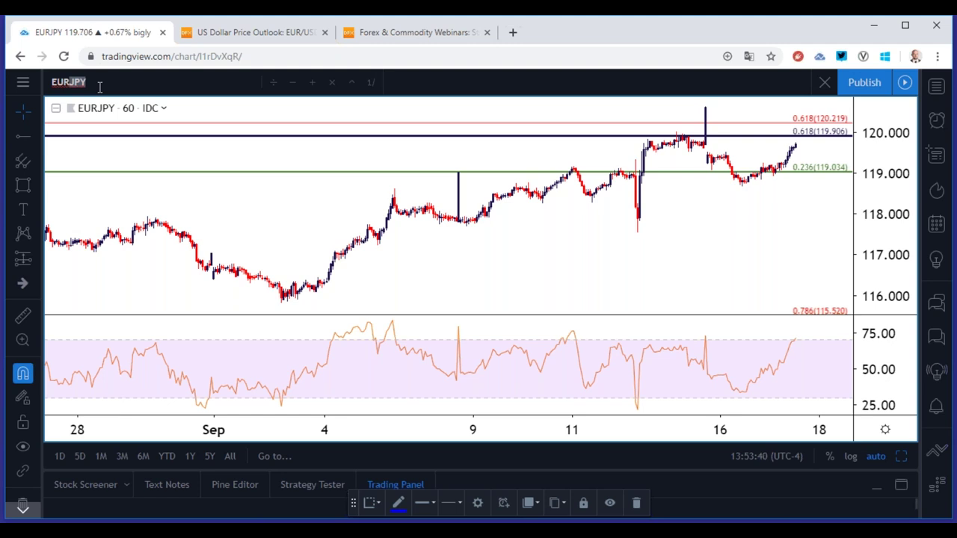
scroll(554, 267, up, 2)
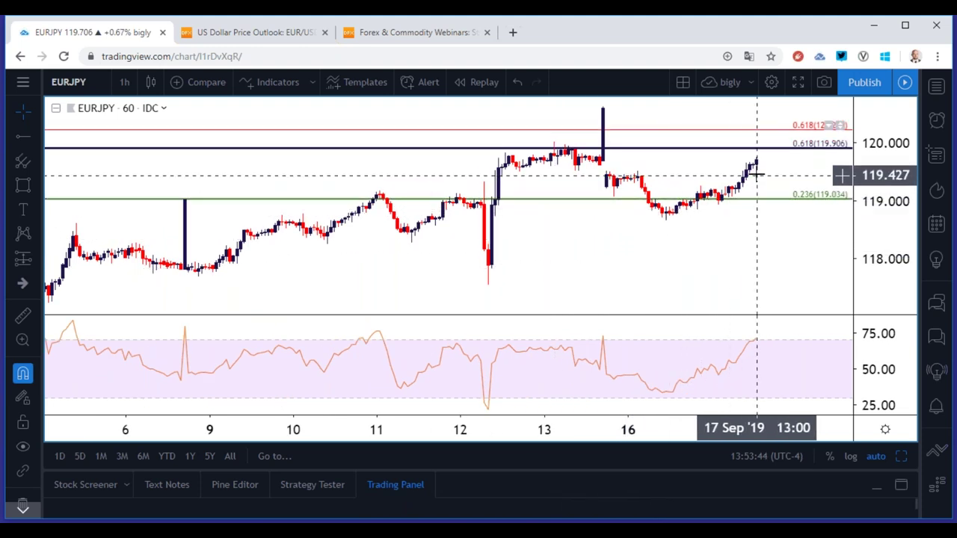
scroll(754, 173, down, 4)
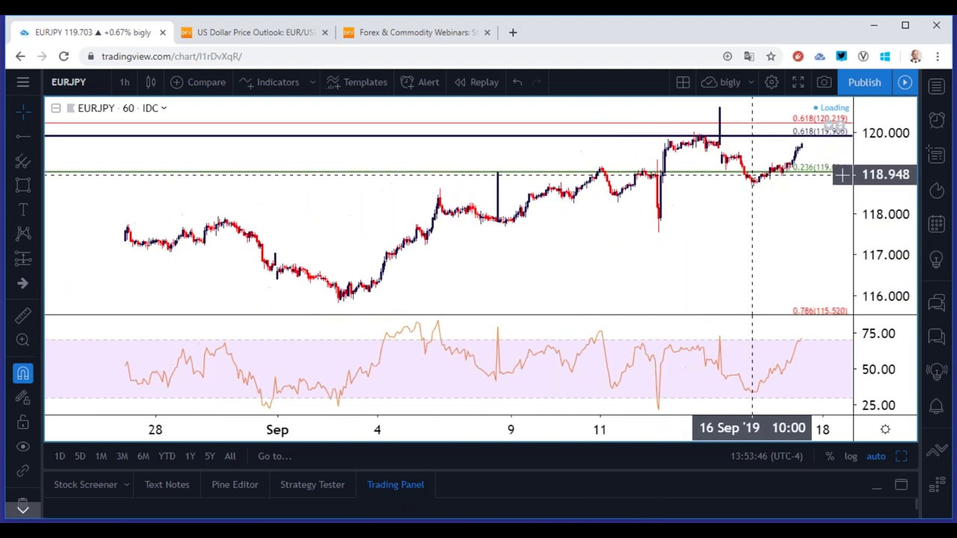
Set the maximized EURJPY chart to the 4-hour interval and restore the four-chart layout
click(124, 82)
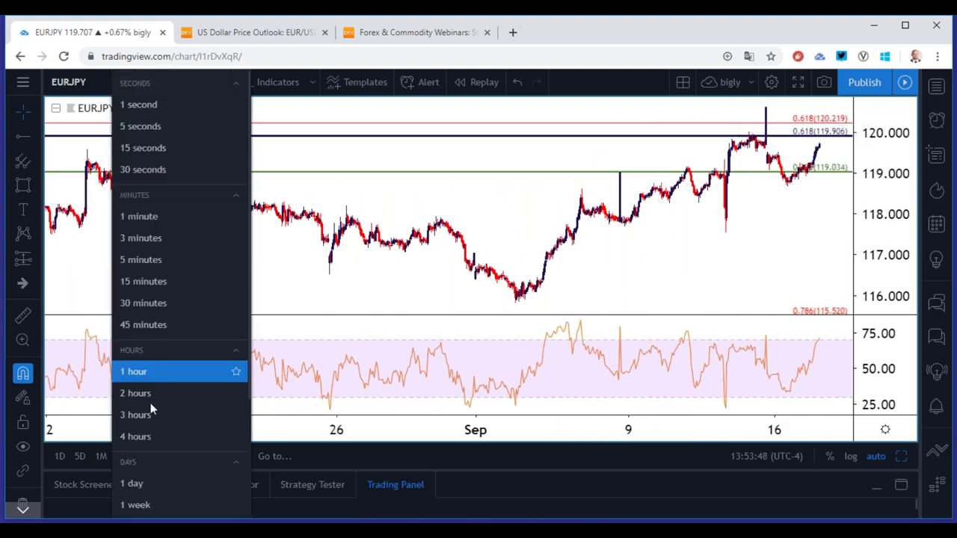
click(151, 438)
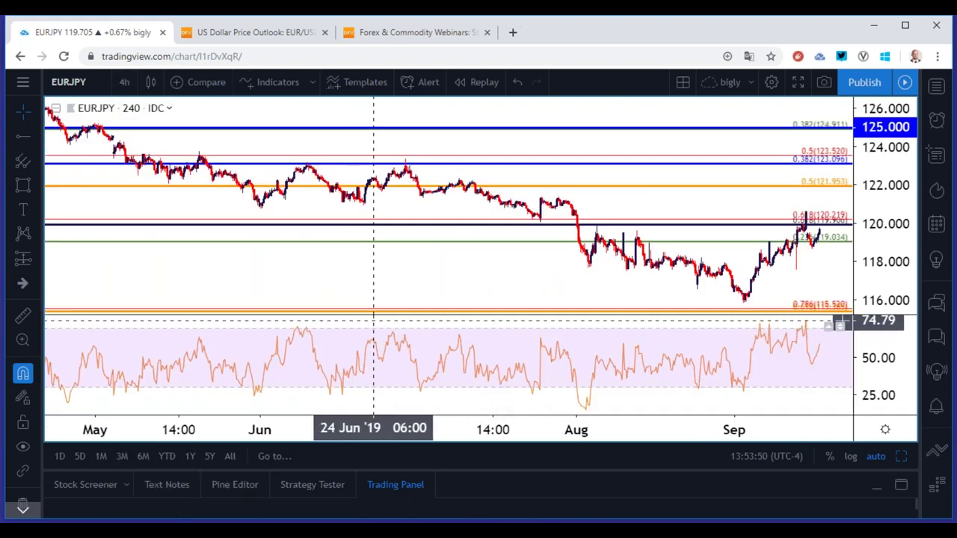
click(905, 457)
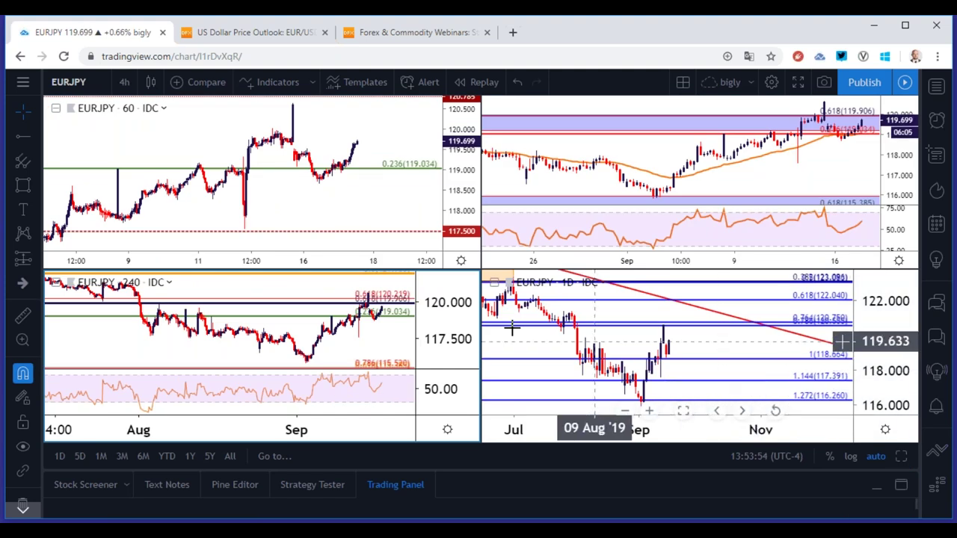
Maximize the 1-hour EURJPY chart and examine price since mid-July against the trendlines, the 0.236 retracement and the 117.500 line
click(316, 217)
scroll(317, 217, down, 5)
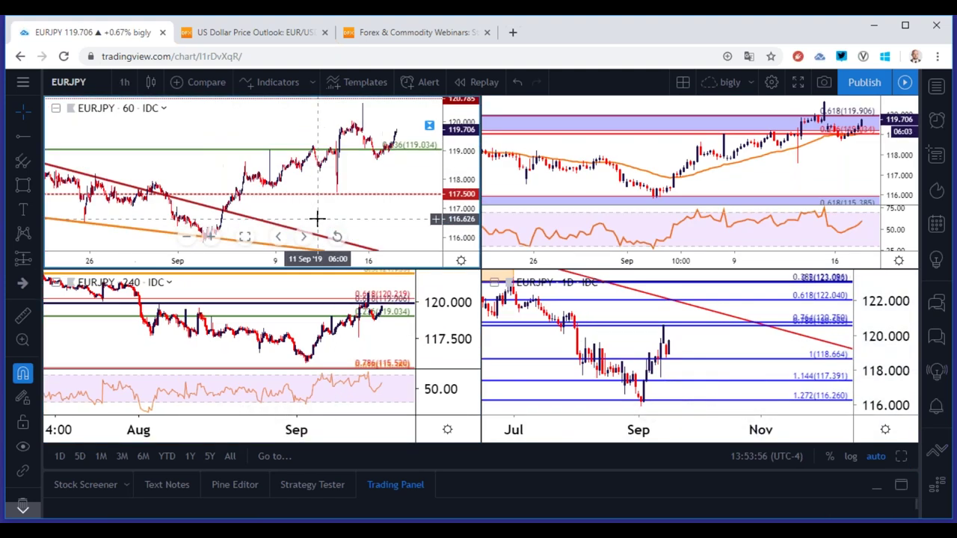
click(901, 456)
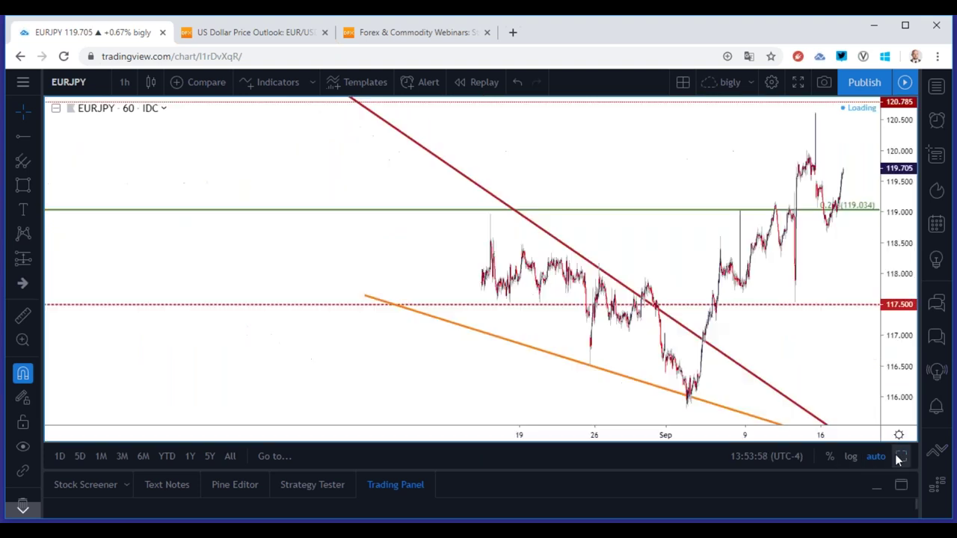
scroll(716, 399, up, 2)
scroll(602, 351, down, 3)
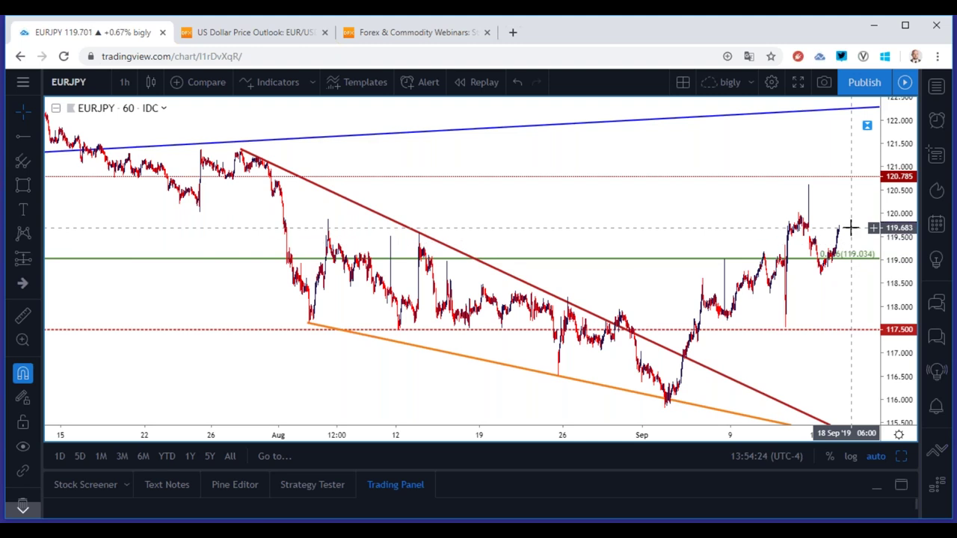
scroll(851, 228, down, 2)
scroll(762, 284, up, 5)
scroll(761, 285, up, 3)
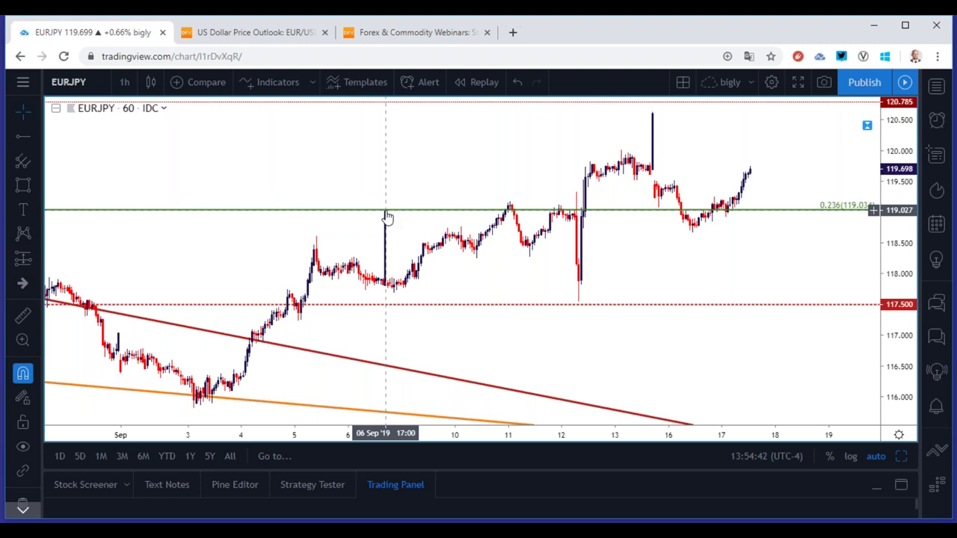
scroll(433, 231, up, 3)
Set EURJPY to the 5-minute interval and examine the 12–16 September price action around the isolated spike and gap
click(124, 82)
click(142, 259)
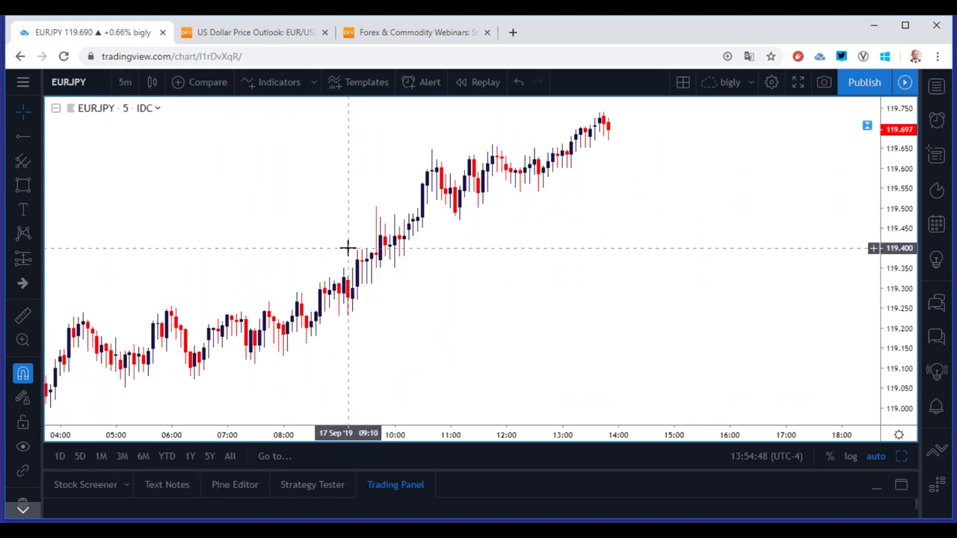
scroll(588, 224, down, 8)
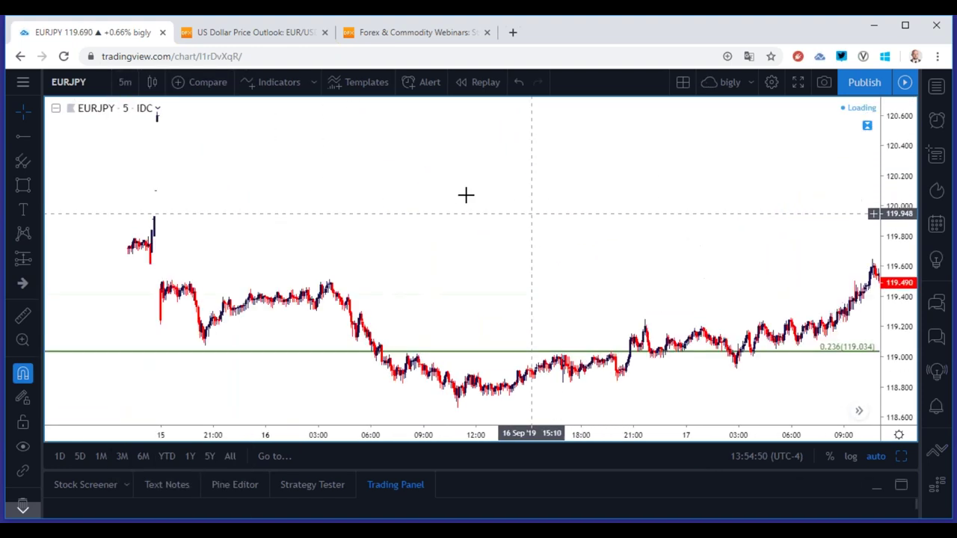
drag(362, 185, 838, 229)
scroll(658, 247, up, 5)
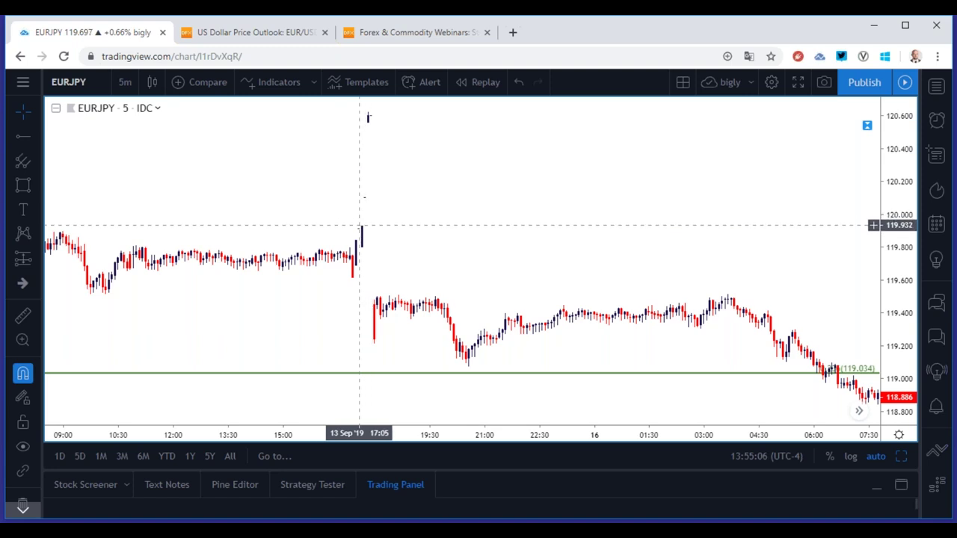
scroll(360, 225, down, 2)
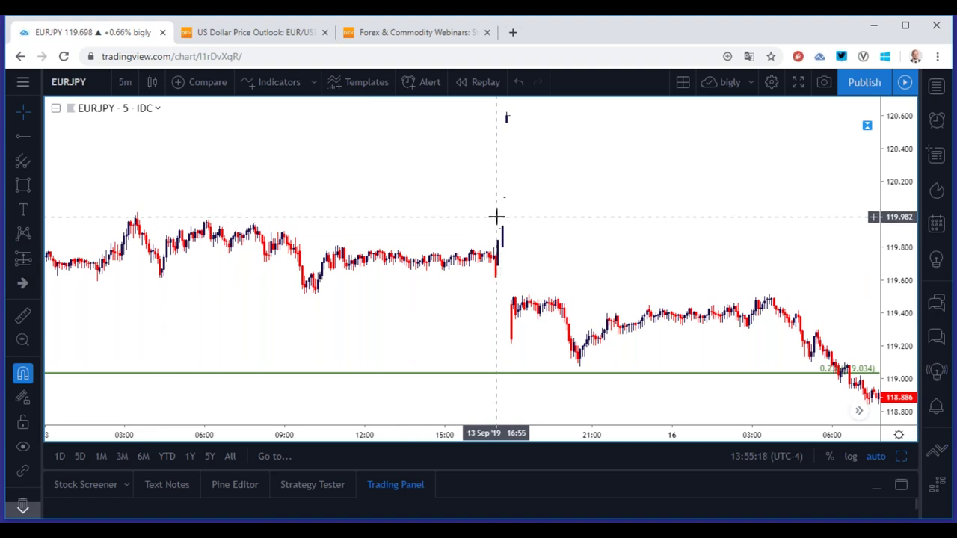
scroll(502, 186, down, 3)
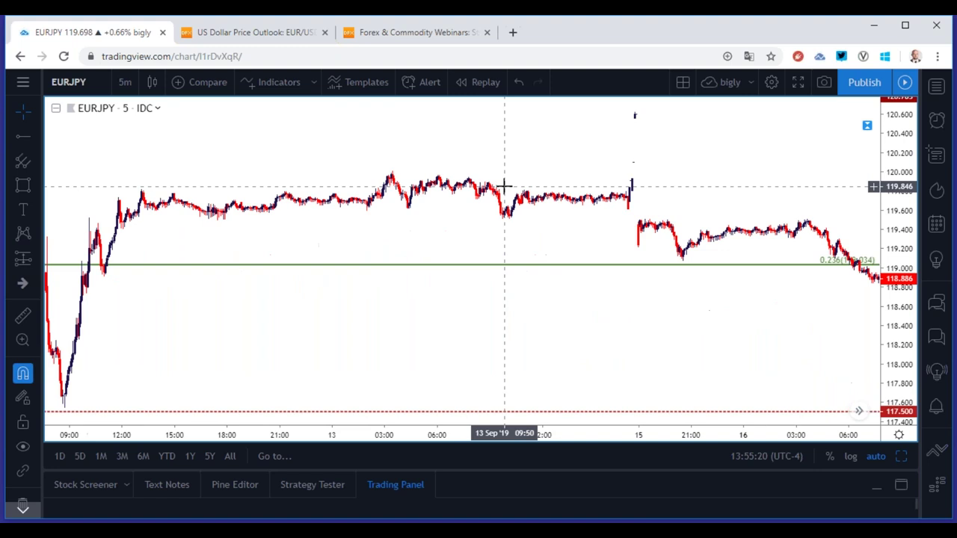
scroll(556, 196, down, 2)
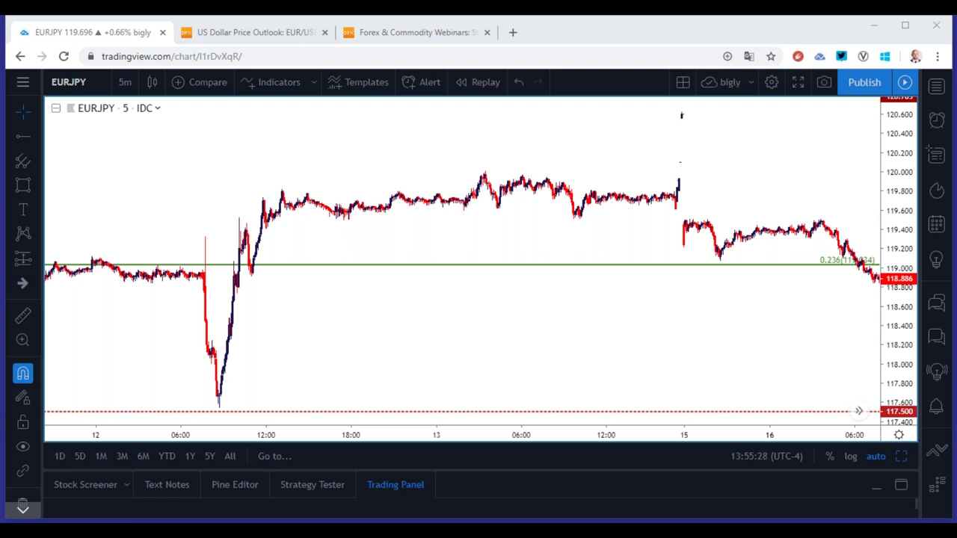
Load USOIL on the 4-hour interval and examine price since February against the retracement levels and the mid-September gap
click(88, 77)
text(USOIL)
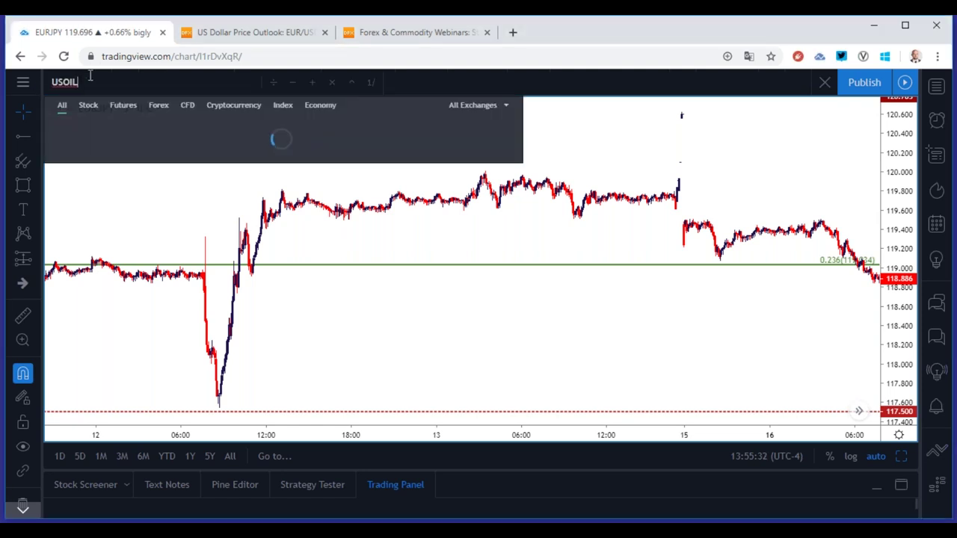
key(Return)
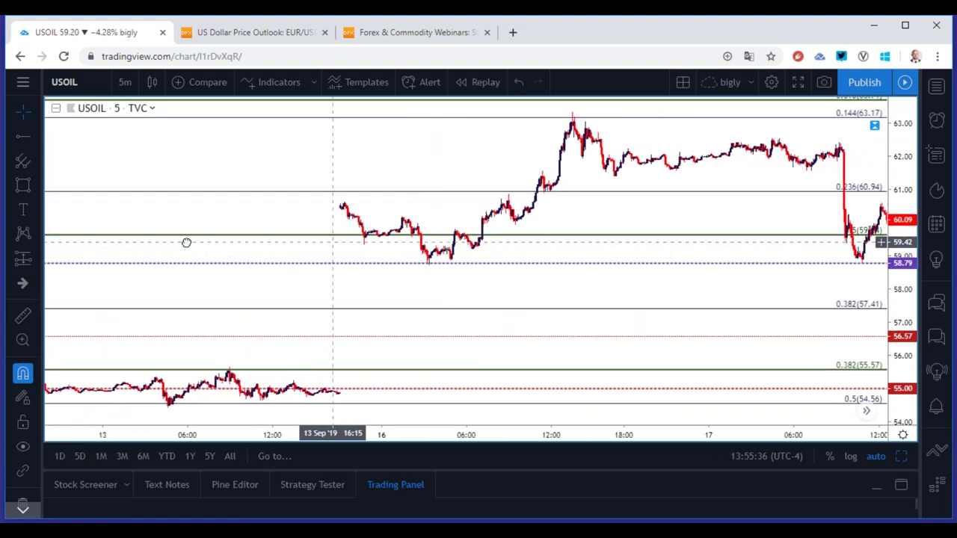
click(125, 83)
click(135, 436)
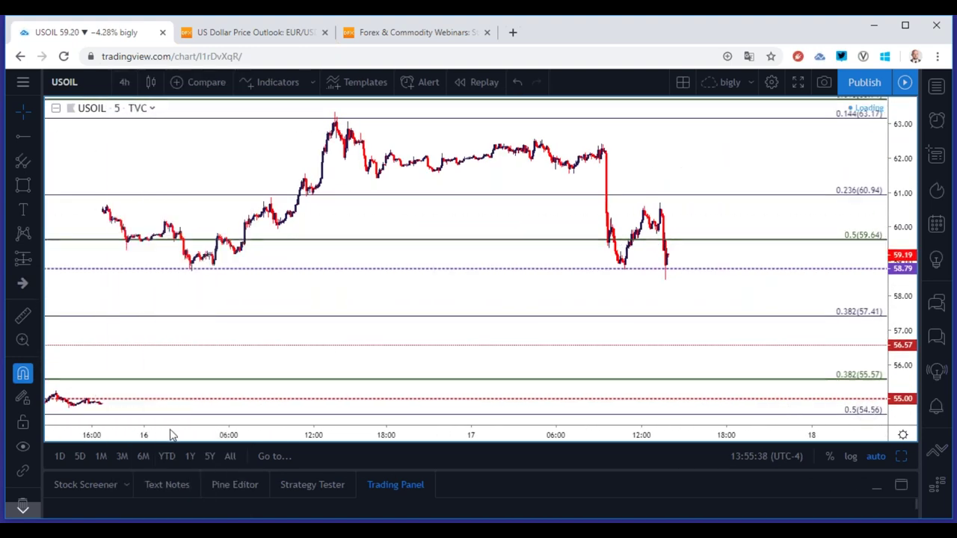
scroll(287, 375, up, 3)
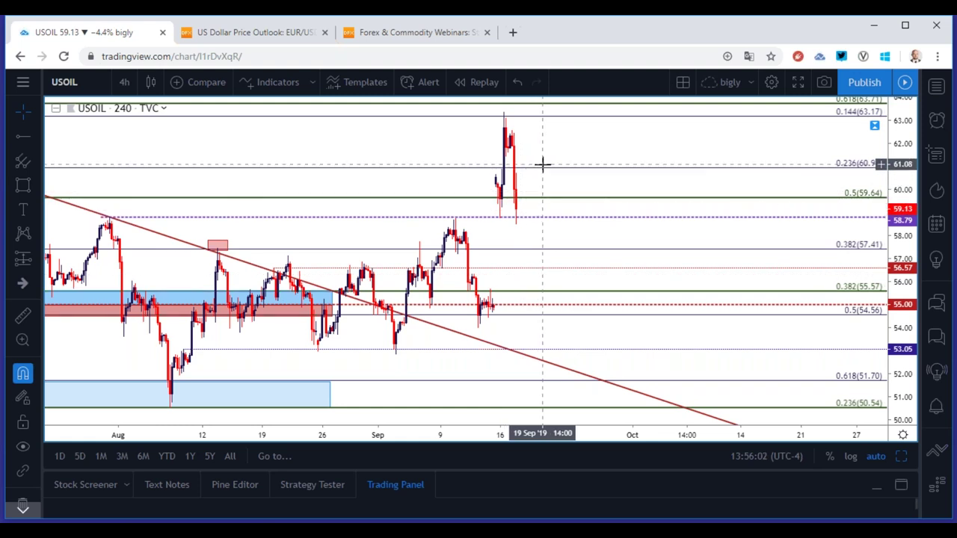
scroll(547, 122, down, 3)
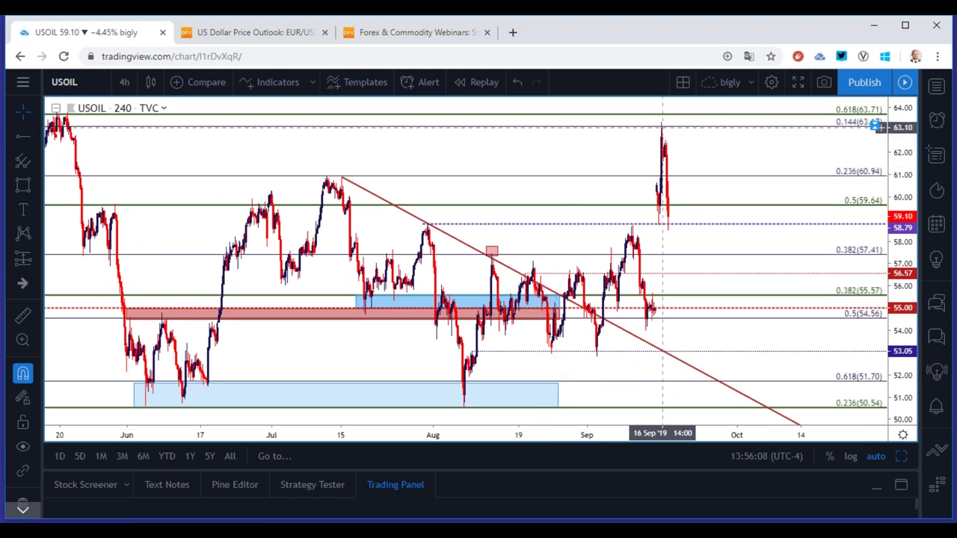
scroll(662, 127, down, 3)
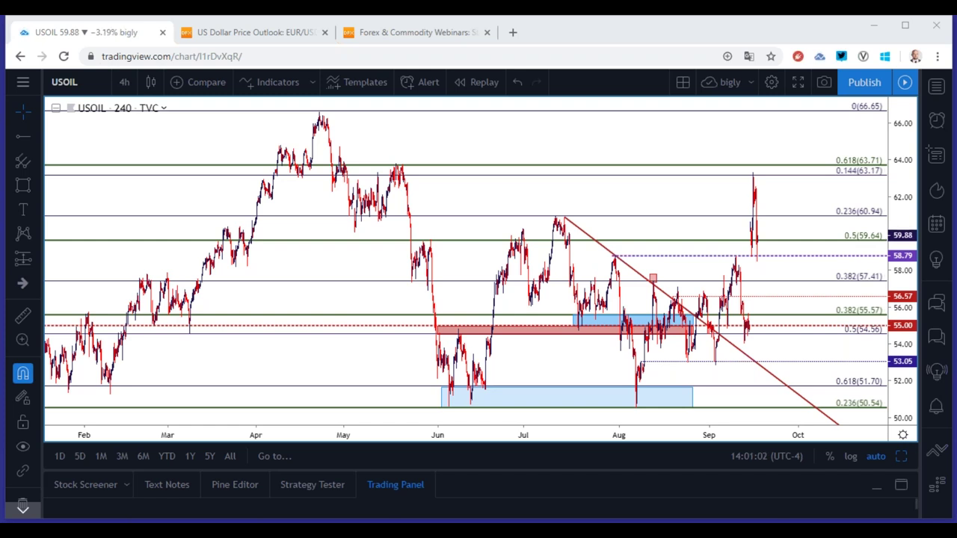
scroll(728, 188, up, 4)
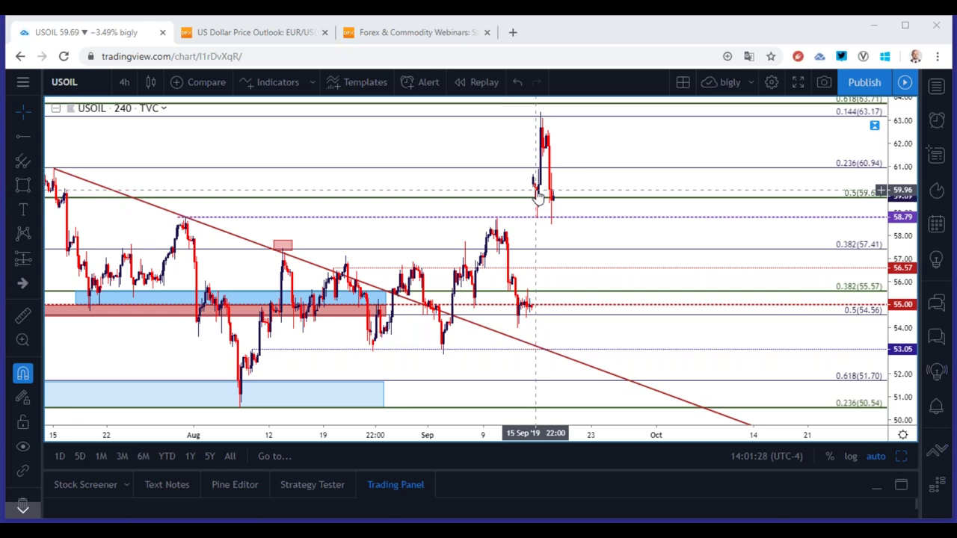
Switch the maximized 4-hour chart to the SPX500 symbol from FXCM
click(74, 84)
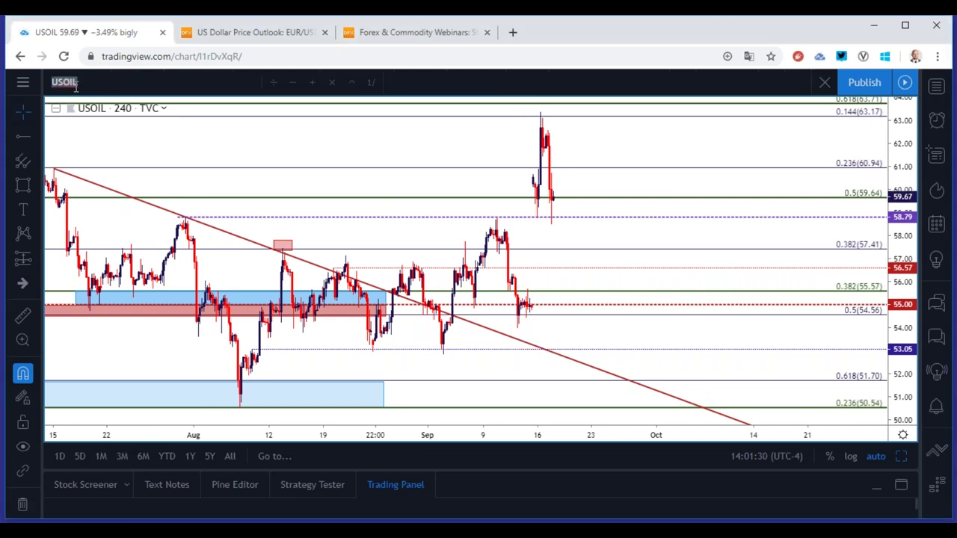
text(SPX500)
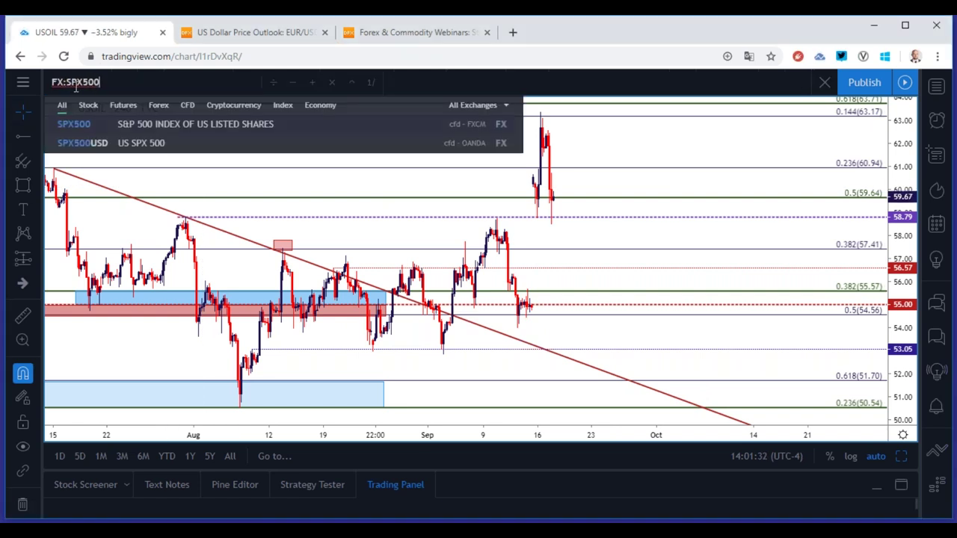
key(Return)
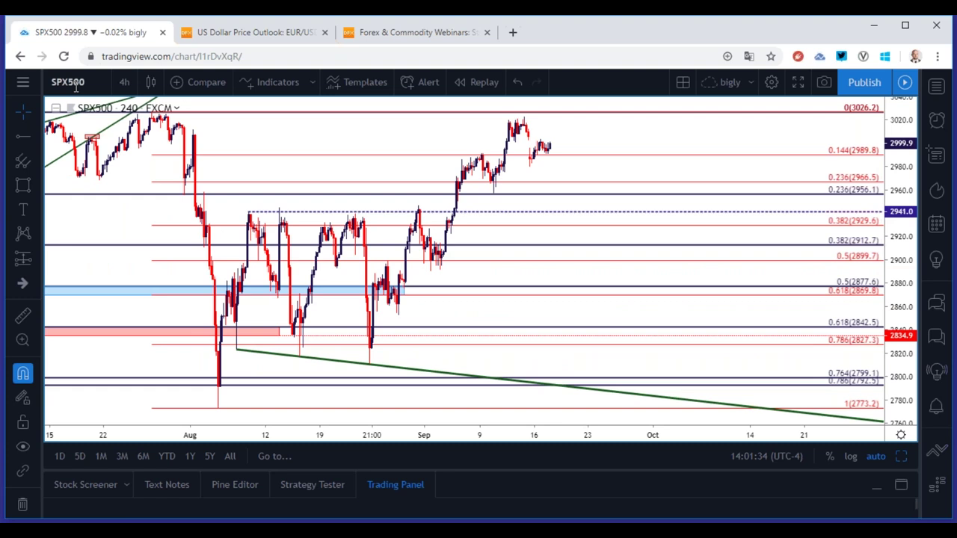